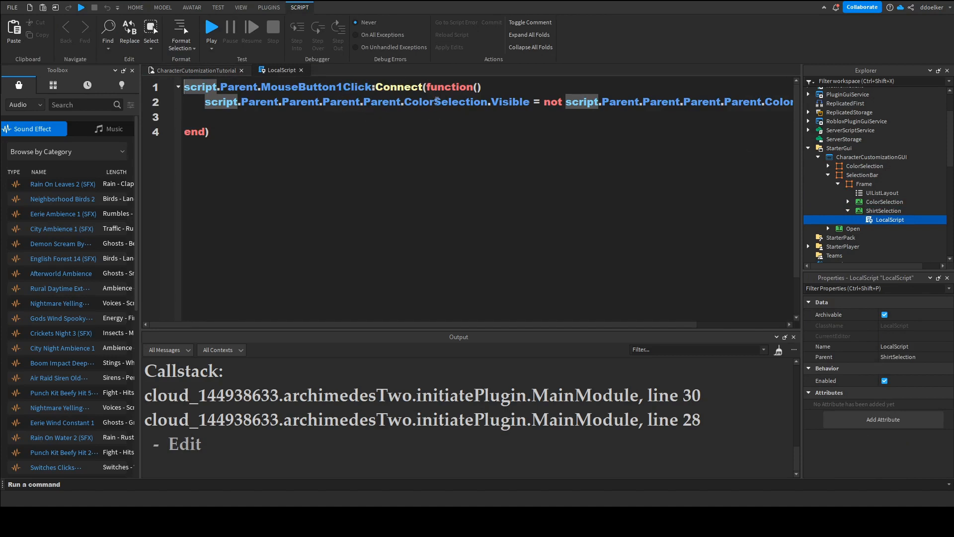
- Replace ColorSelection with ShirtSelection on both sides of the visibility toggle in the ShirtSelection button's LocalScript
double_click(412, 101)
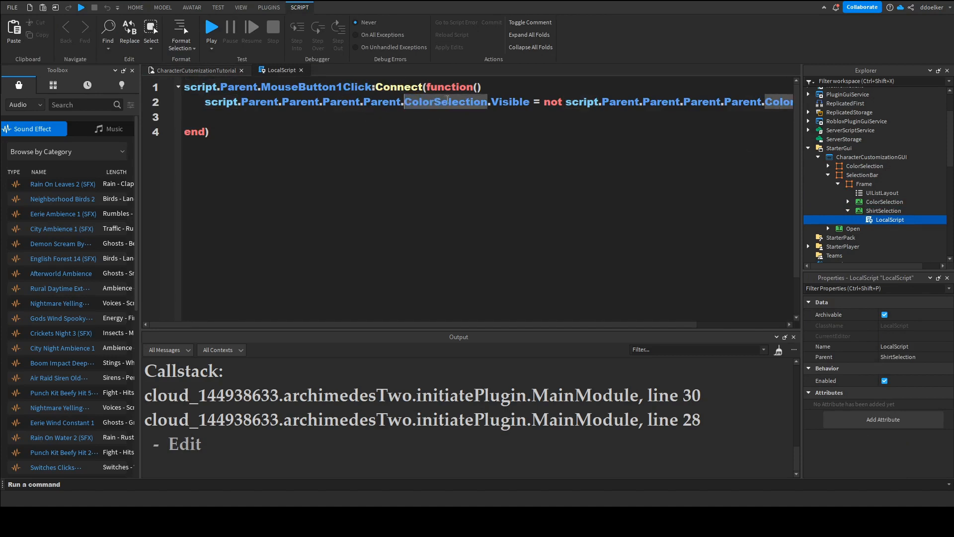
drag(403, 101, 435, 103)
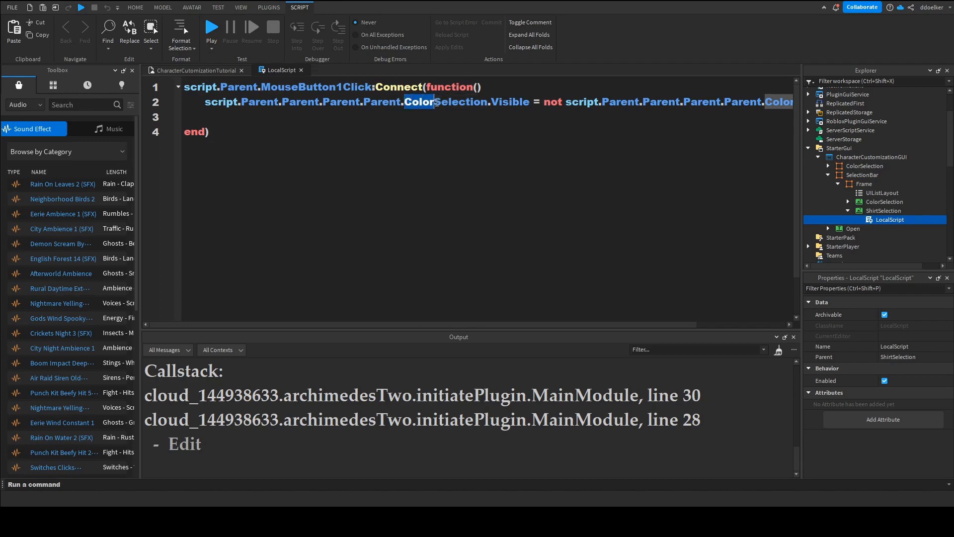
text(Shirt)
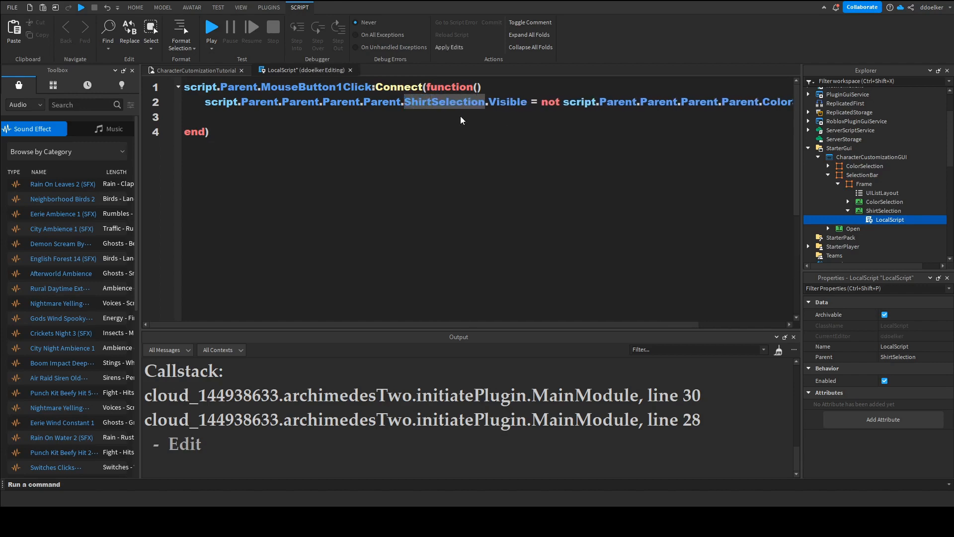
click(300, 117)
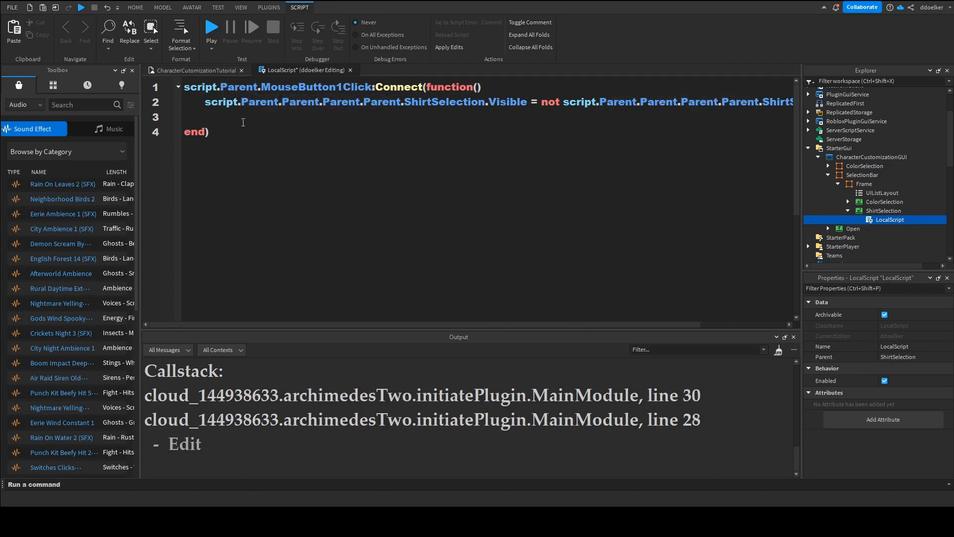
- Copy the ShirtSelection.Visible reference from the ShirtSelection script into line 3 of the ColorSelection button's LocalScript and set it to false
click(848, 203)
click(849, 203)
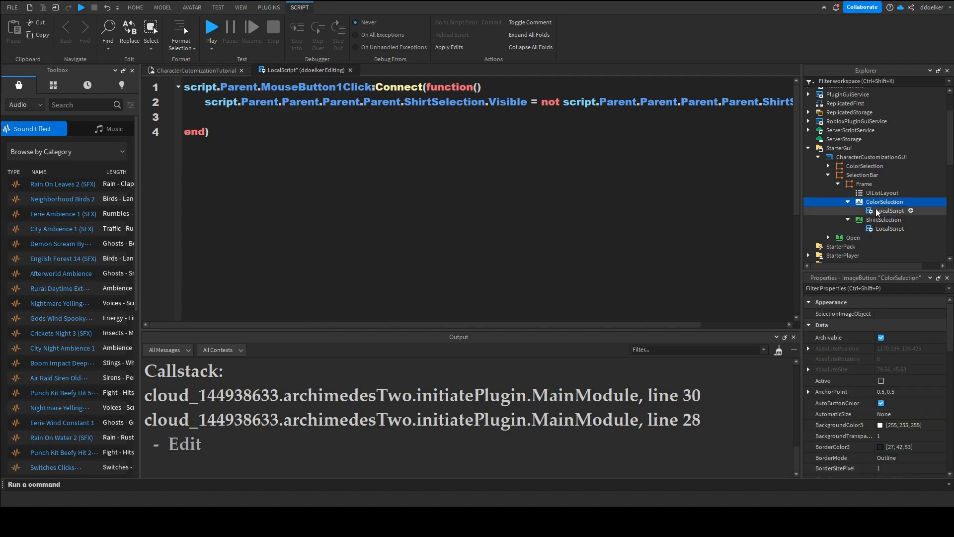
double_click(877, 211)
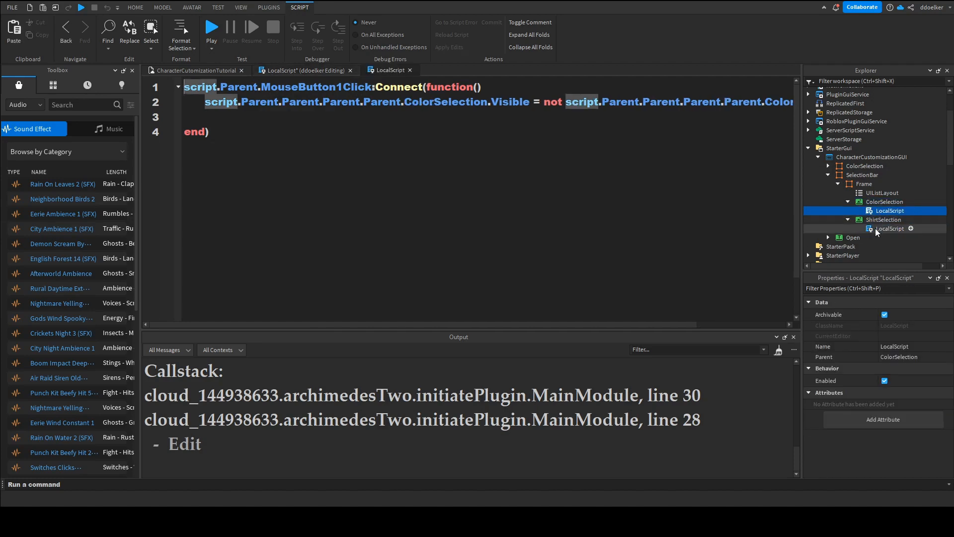
click(875, 228)
double_click(879, 229)
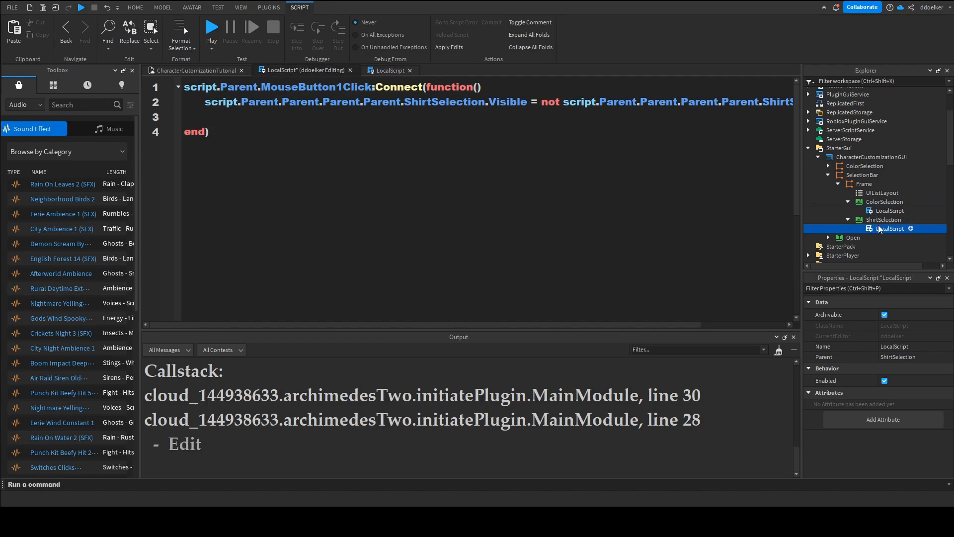
drag(205, 102, 534, 102)
key(ctrl+c)
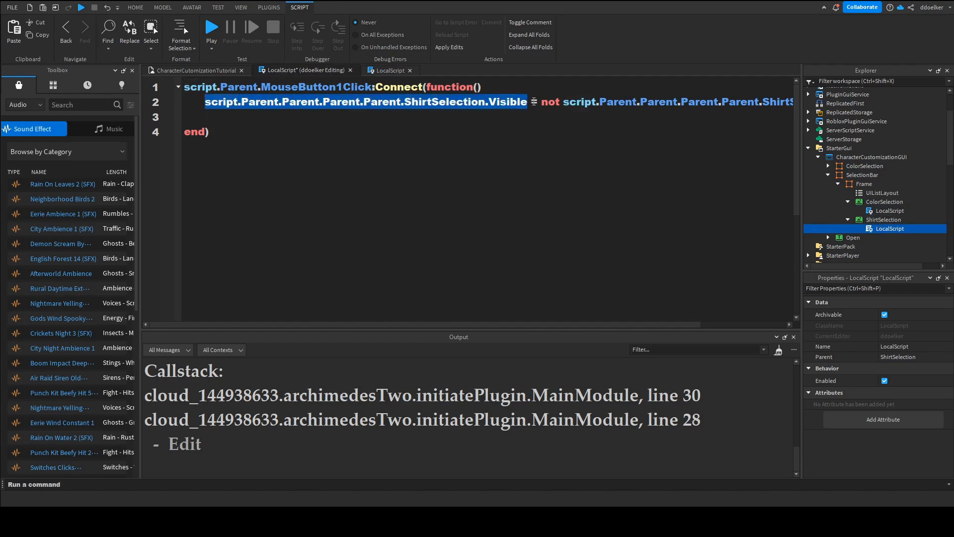
double_click(872, 210)
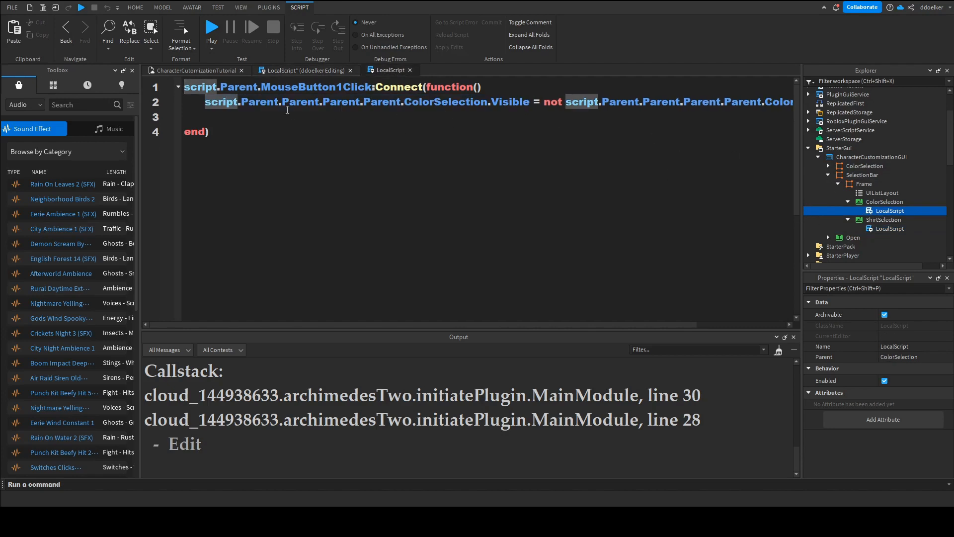
click(286, 110)
key(ctrl+v)
text(= false)
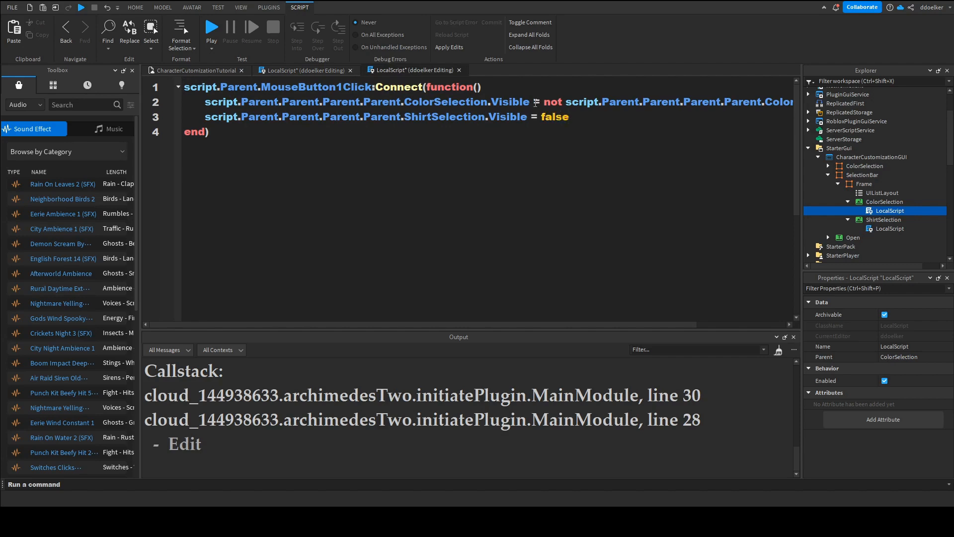
- Copy the ColorSelection.Visible reference into line 3 of the ShirtSelection button's LocalScript and set it to false
drag(203, 102, 531, 103)
key(ctrl+c)
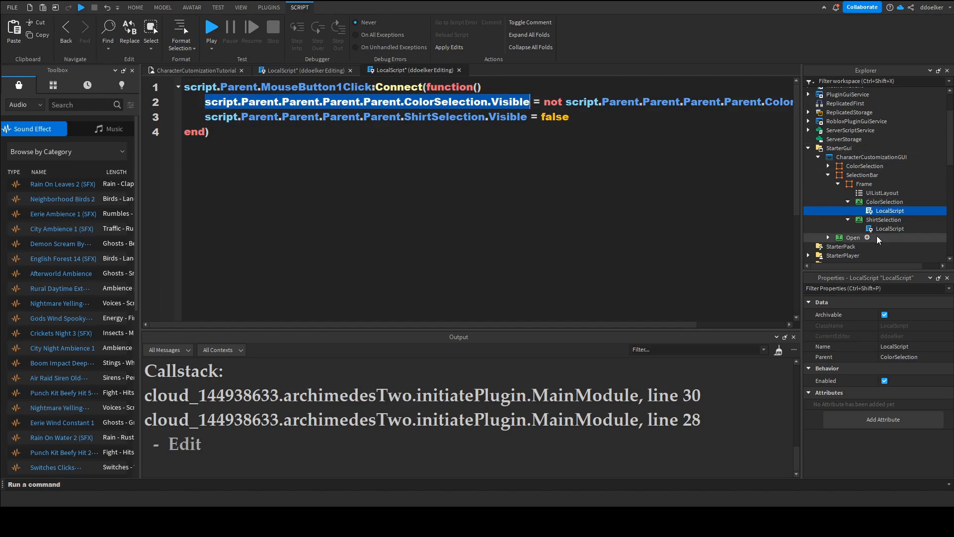
double_click(888, 229)
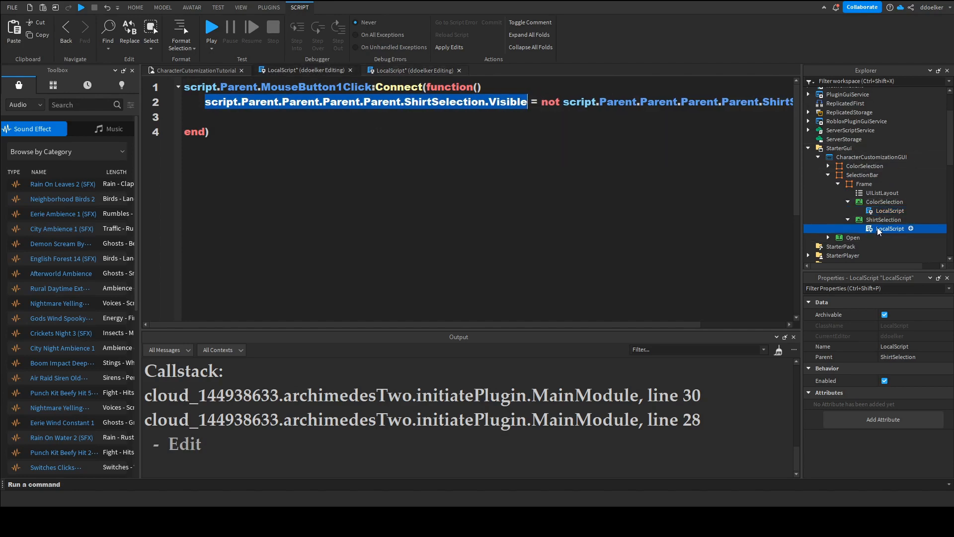
click(281, 127)
key(ctrl+v)
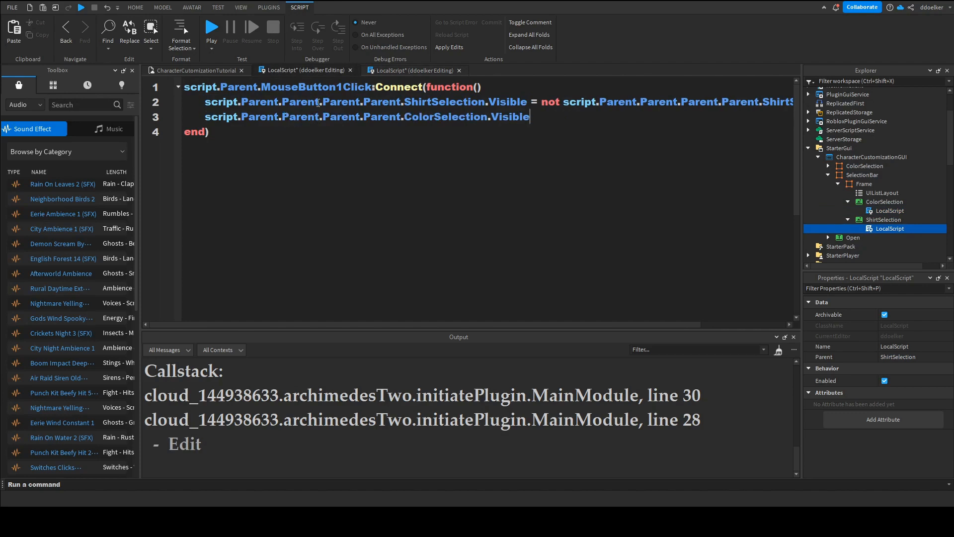
text(= false)
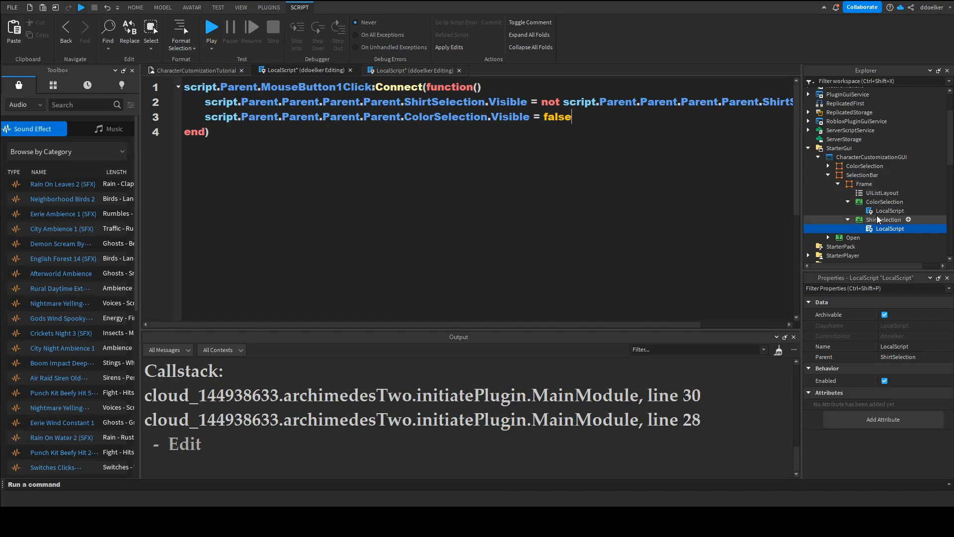
- Add an empty line after the "= false" statement in both LocalScripts and close the two scripts
key(Return)
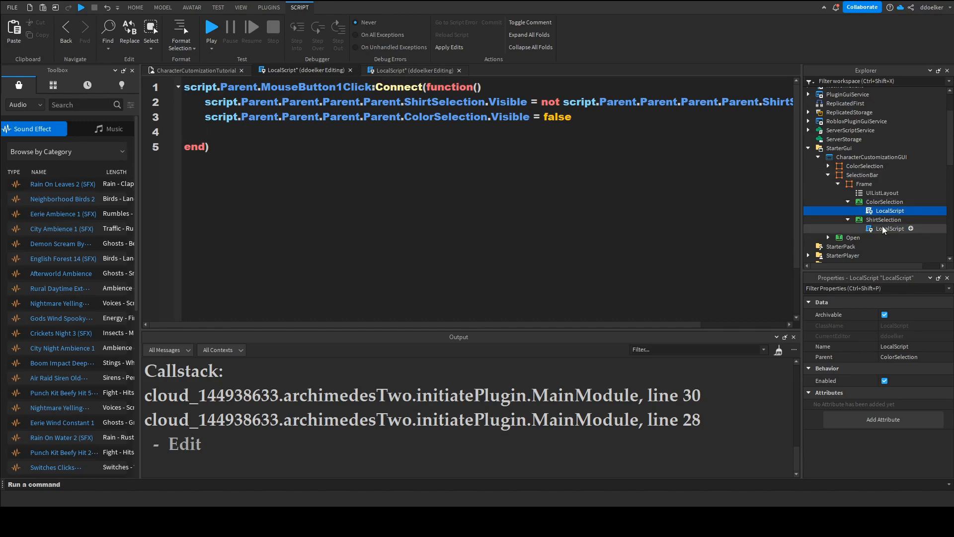
double_click(875, 211)
click(603, 120)
key(Return)
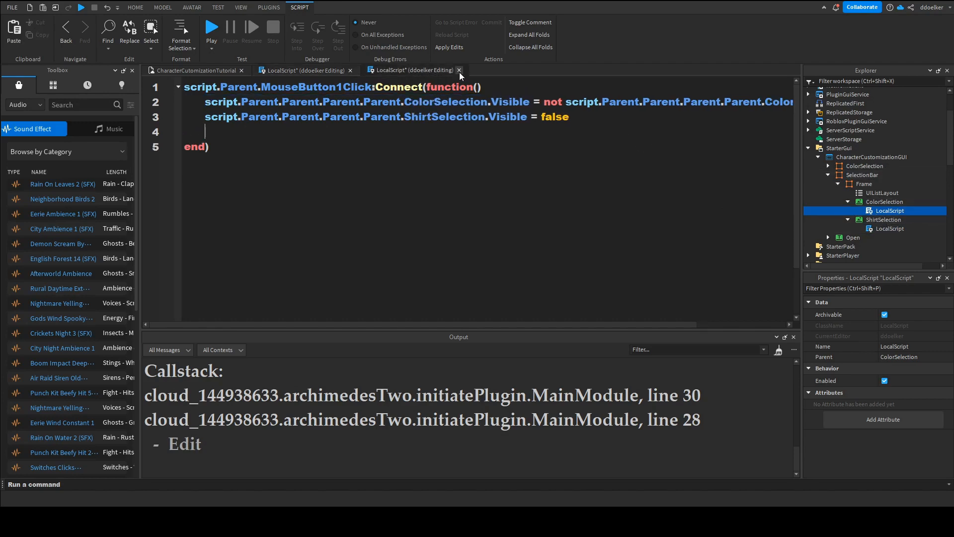
click(459, 71)
click(350, 70)
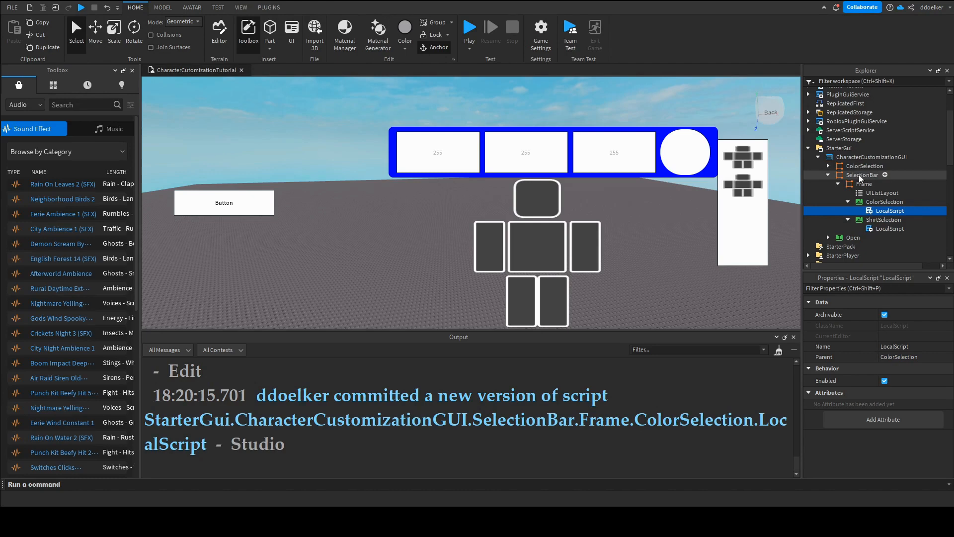
- Insert a new frame into CharacterCustomizationGUI and name it ShirtSelection
click(828, 175)
click(851, 167)
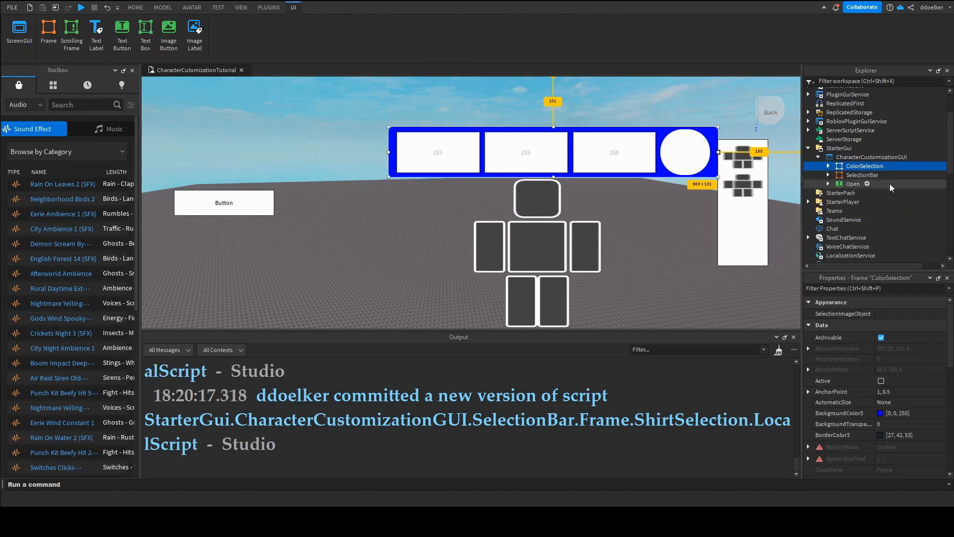
scroll(860, 368, down, 5)
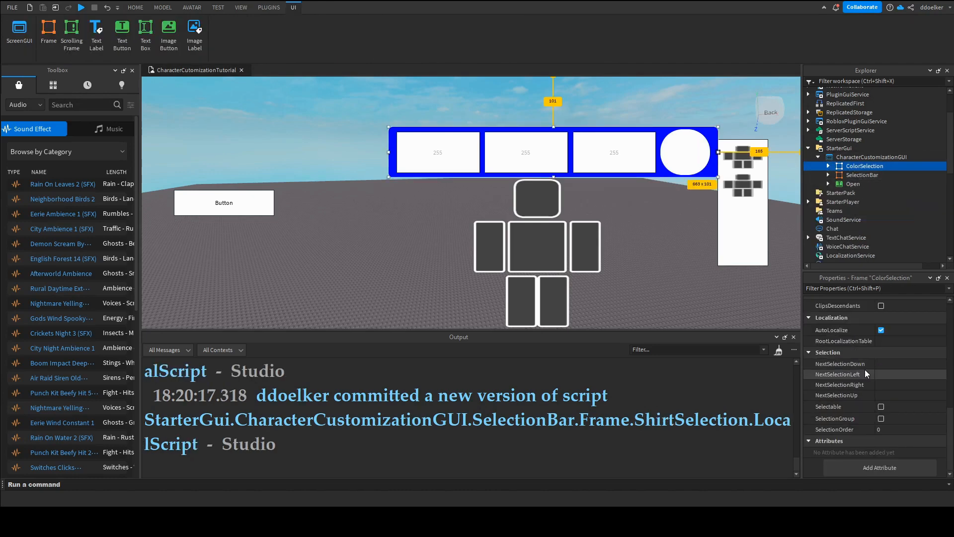
click(827, 166)
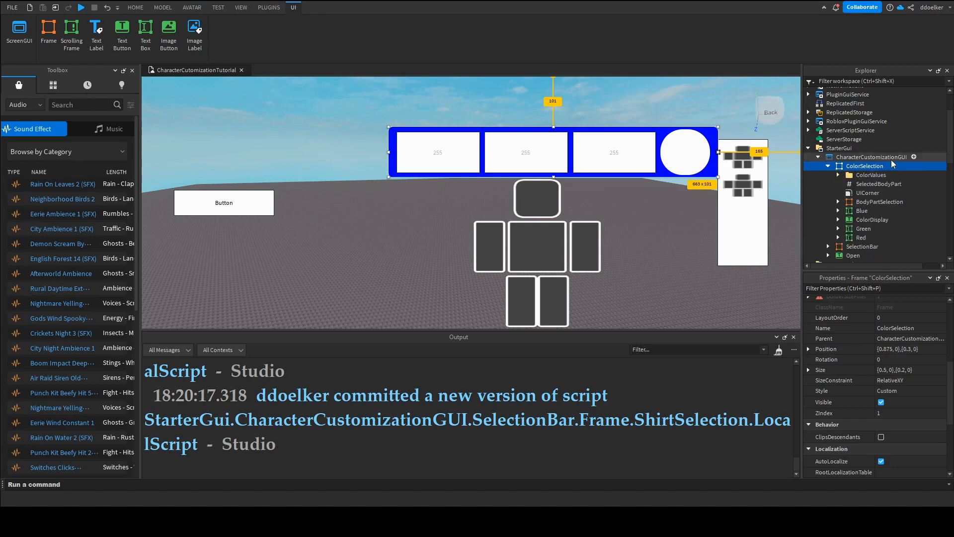
click(827, 165)
click(911, 158)
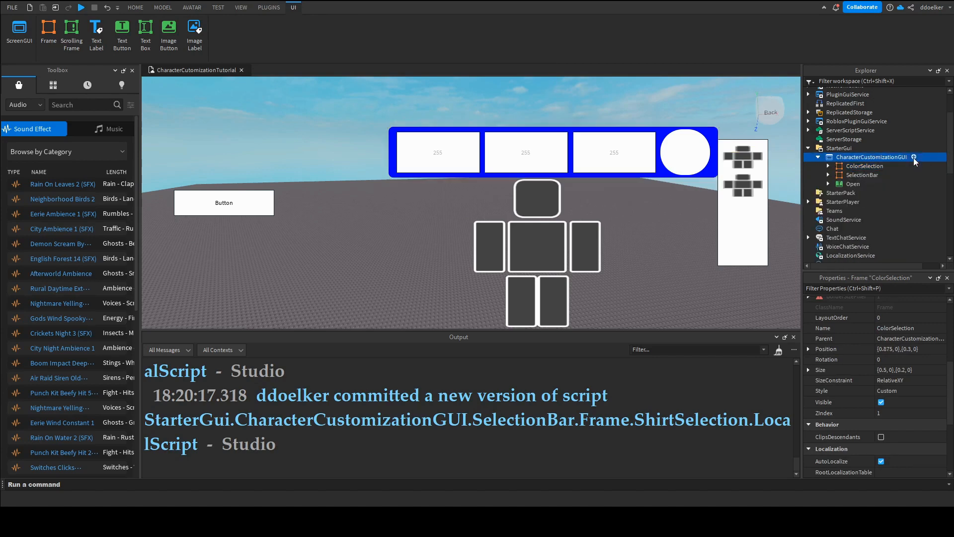
click(850, 197)
click(849, 177)
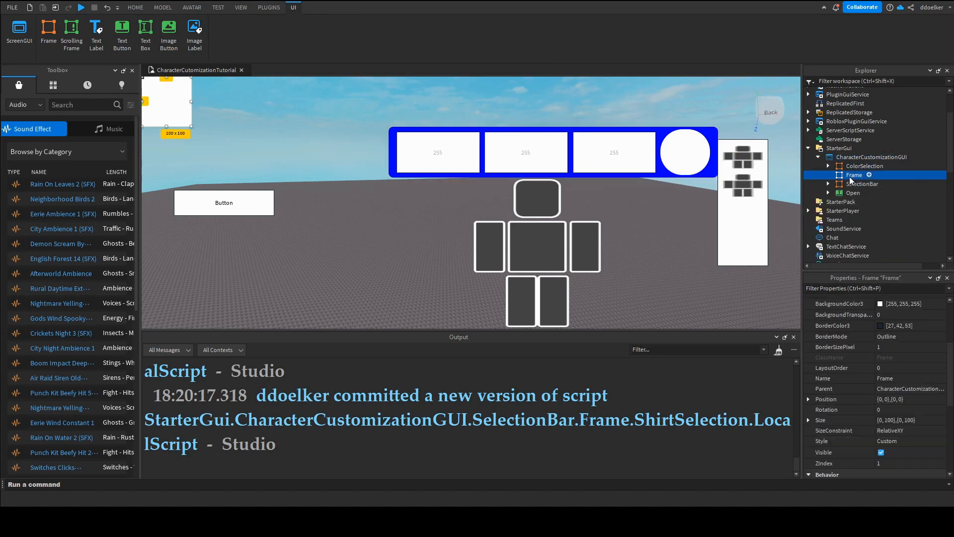
click(850, 177)
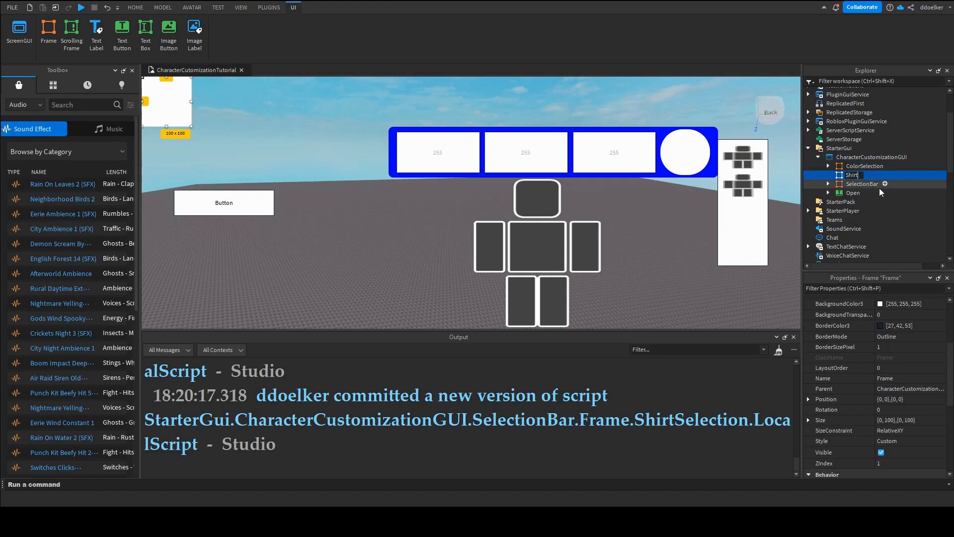
text(ShirtSelection)
key(Return)
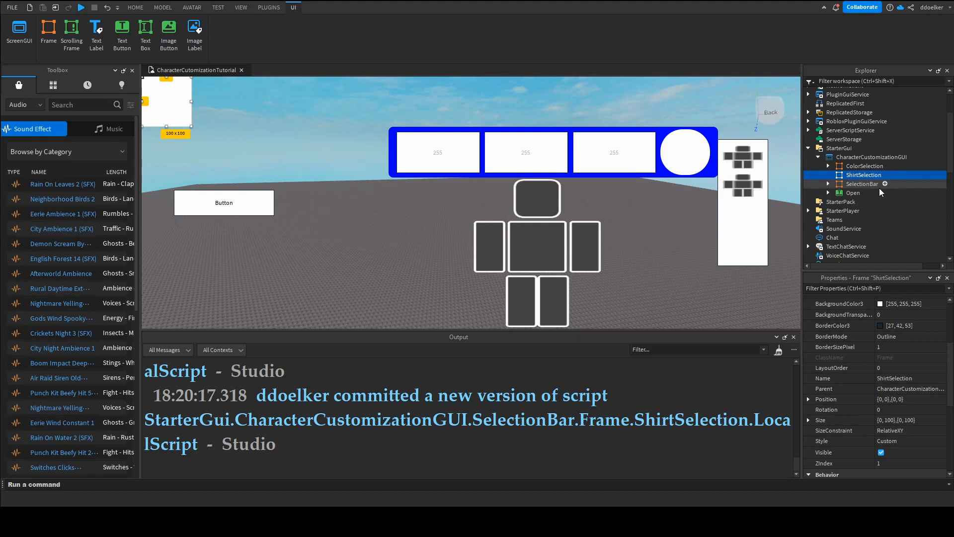
- Hide the ColorSelection frame by turning off its Visible property
click(845, 166)
scroll(915, 371, down, 3)
scroll(914, 370, up, 2)
scroll(884, 376, up, 3)
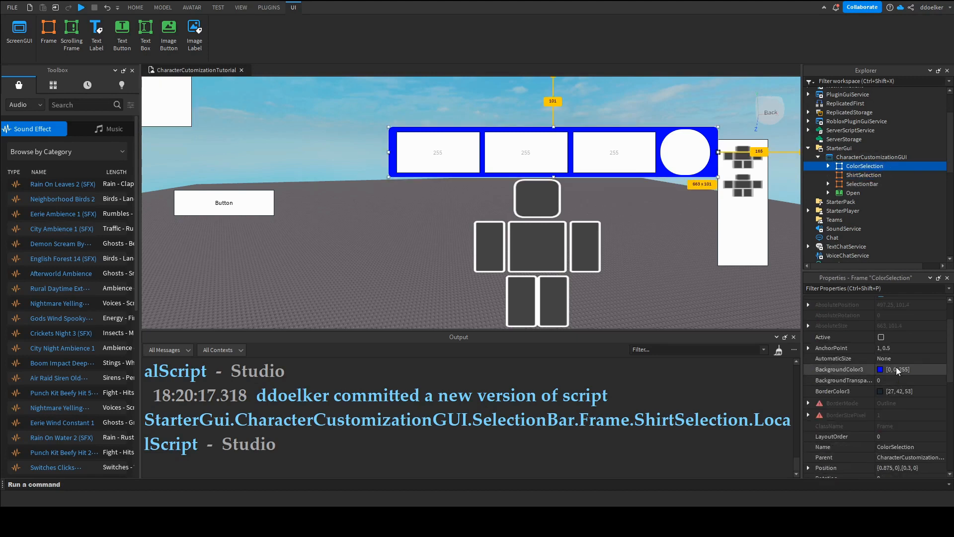
scroll(895, 370, down, 6)
click(881, 321)
- Set the ShirtSelection frame's BackgroundColor3 to 0,0,255
click(864, 175)
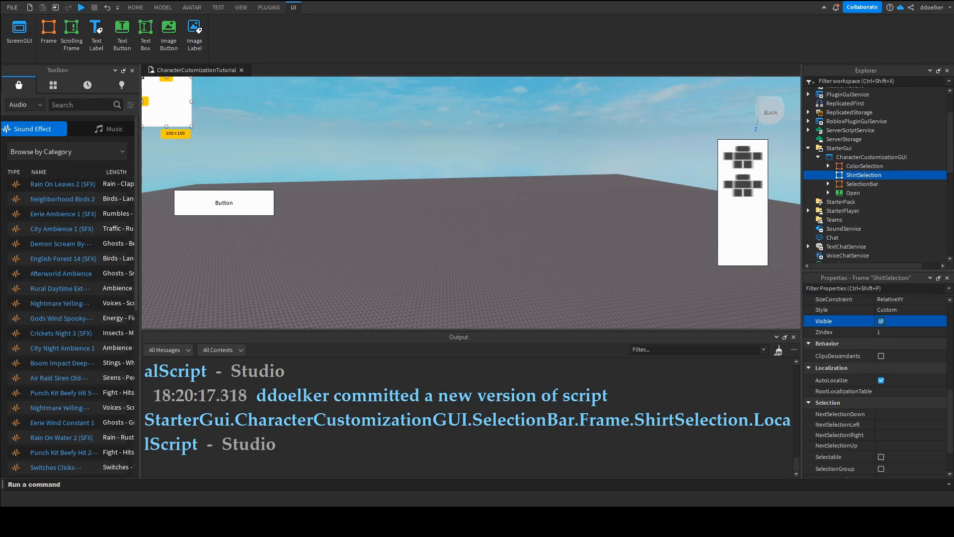
scroll(844, 368, up, 5)
click(841, 369)
text(0,0,255)
key(Return)
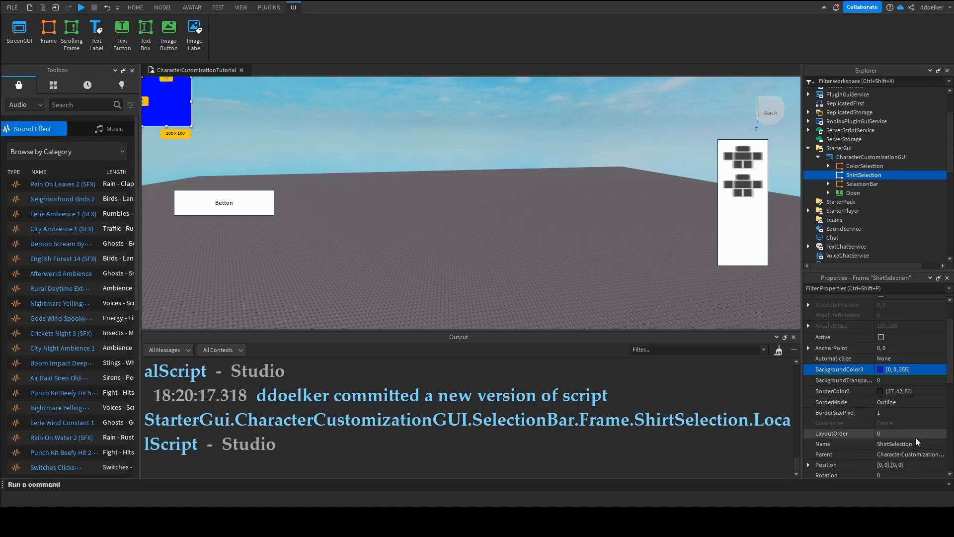
- Set the ShirtSelection frame's Position to {0.5, 0},{0.23, 0}
scroll(924, 430, down, 2)
click(924, 399)
text({0.5, 0},{0.23, 0})
key(Return)
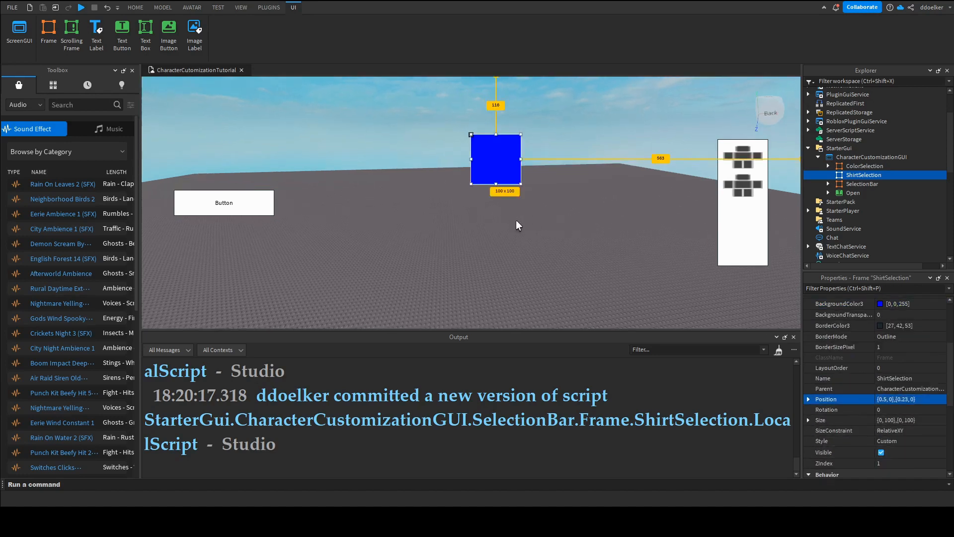
right_drag(516, 220, 518, 224)
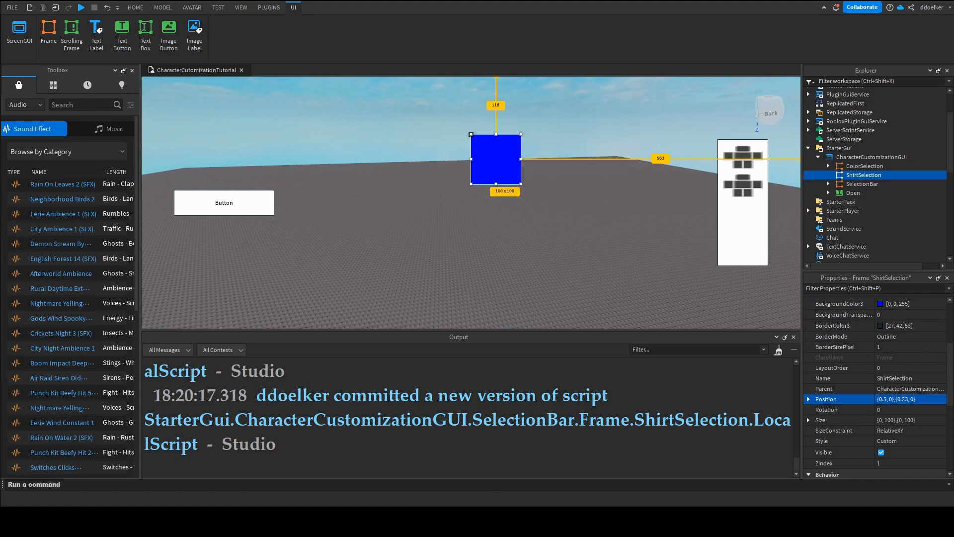
- Set the ShirtSelection frame's AnchorPoint to 0.5, 0
scroll(893, 391, up, 4)
click(892, 392)
text(0.5,0)
right_drag(633, 281, 627, 291)
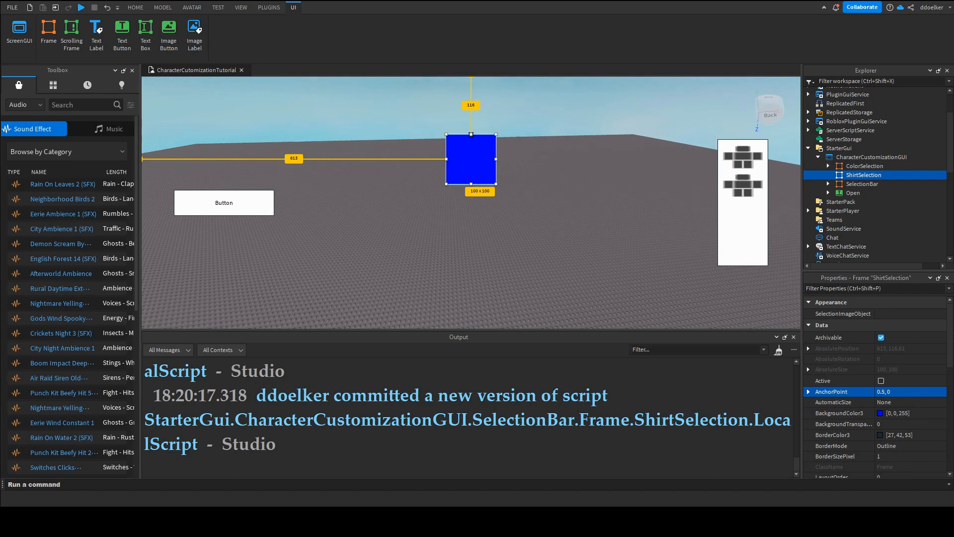
- Set the ShirtSelection frame's Size to {0.9, 0},{0.2, 0}
scroll(907, 399, down, 5)
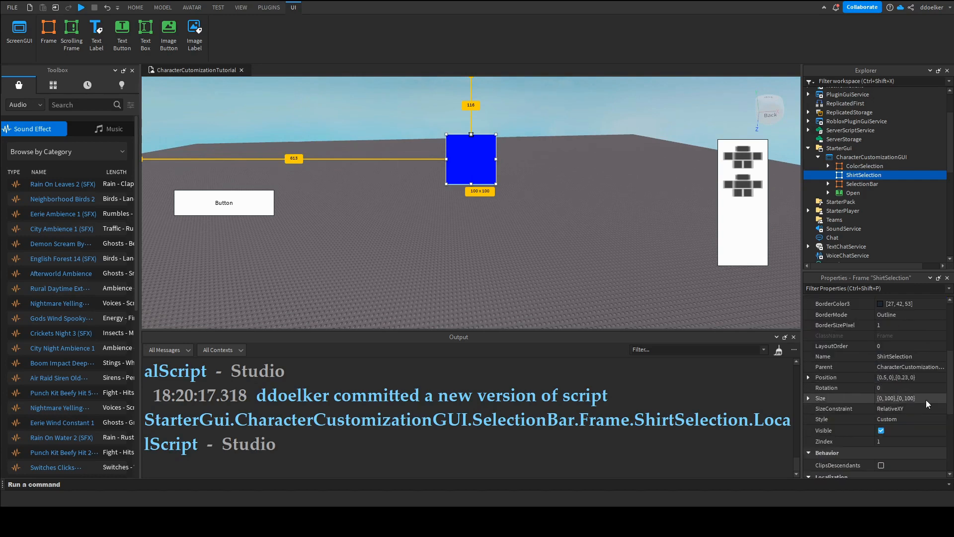
click(913, 397)
text({0.9, 0},{0.2, 0})
key(Return)
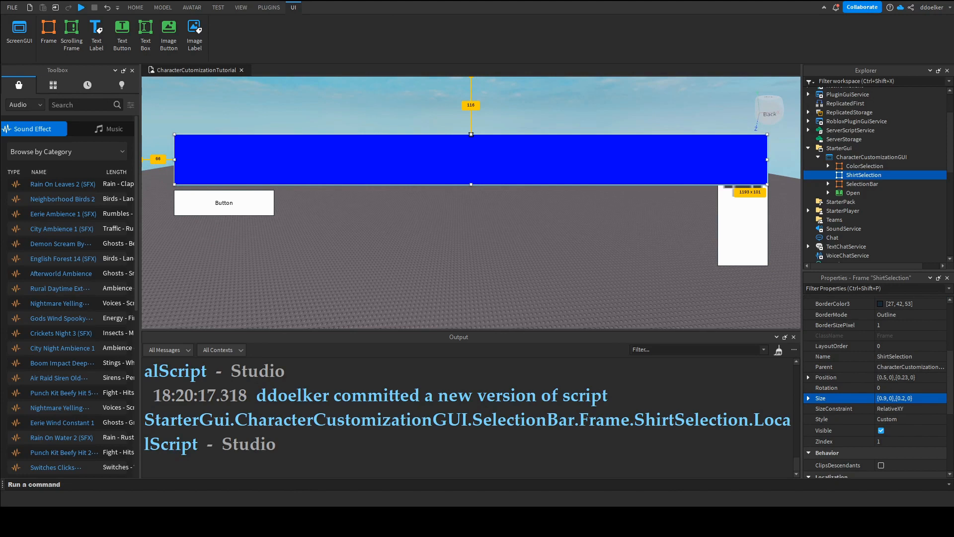
- Resize the ShirtSelection frame to {0.499, 0},{0.6, 0}
click(924, 400)
text({0.499, 0},{0.6, 0})
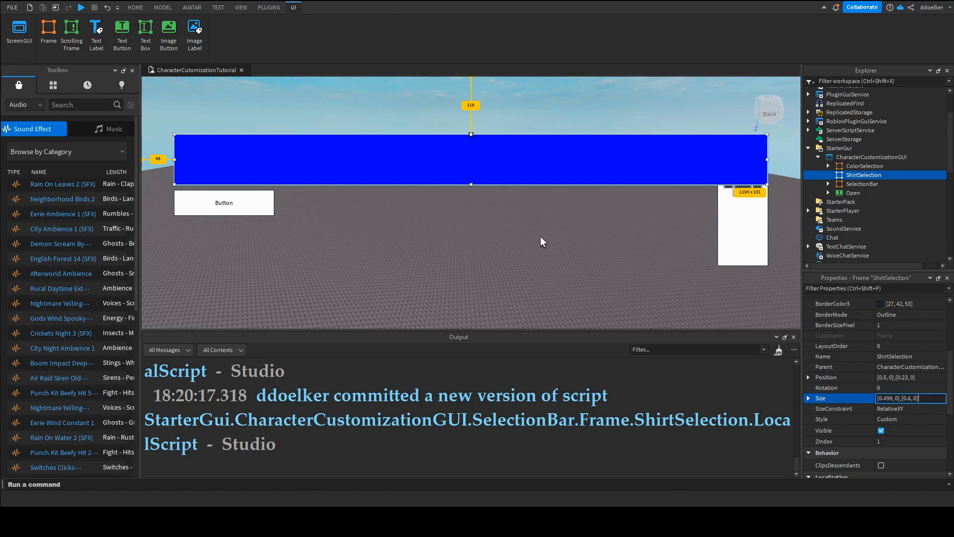
right_drag(539, 237, 540, 239)
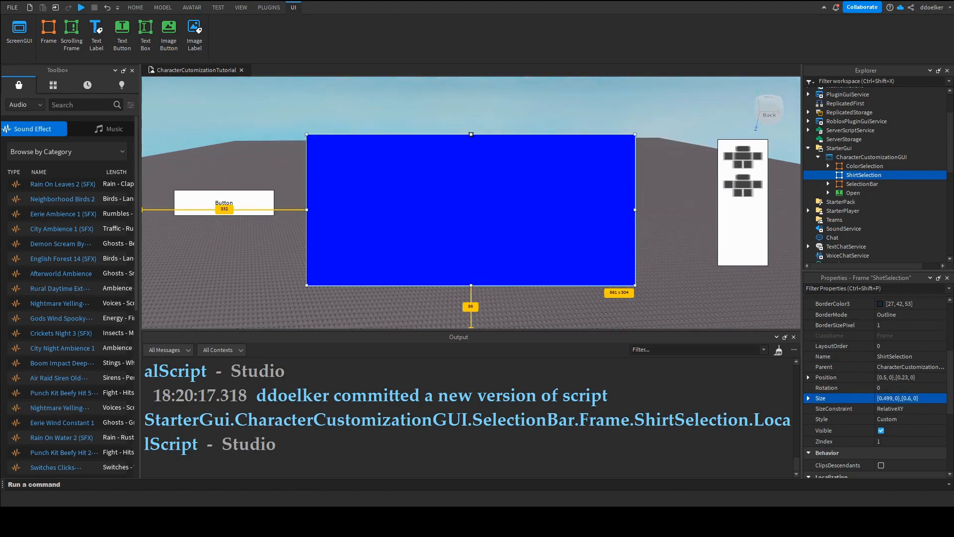
- Move the ShirtSelection frame to Position {0.873, 0},{0.5, 0}
click(915, 377)
text({0.873, 0},{0.5, 0})
right_drag(740, 299, 738, 306)
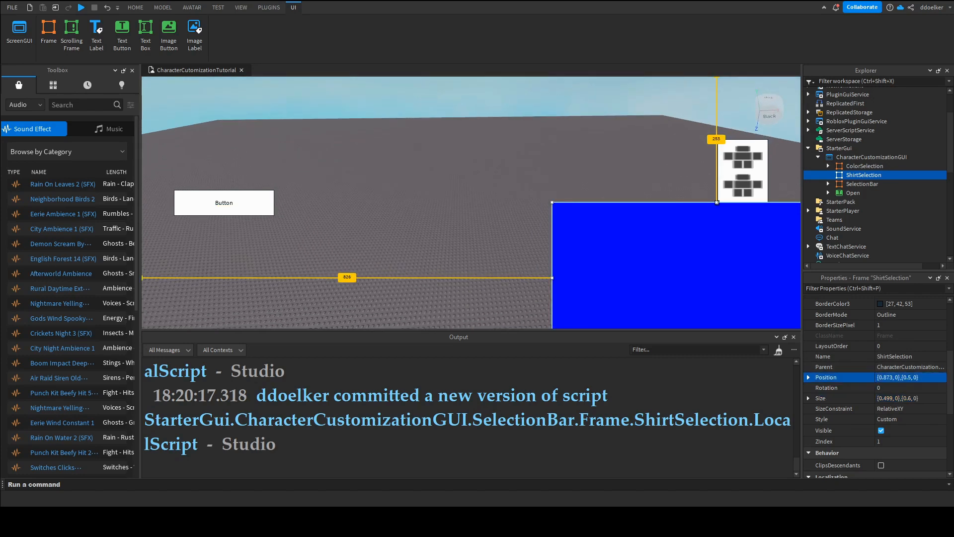
- Set the ShirtSelection frame's AnchorPoint to 1, 0.5
scroll(899, 378, up, 3)
click(892, 390)
text(1, 0.5)
right_drag(568, 201, 587, 203)
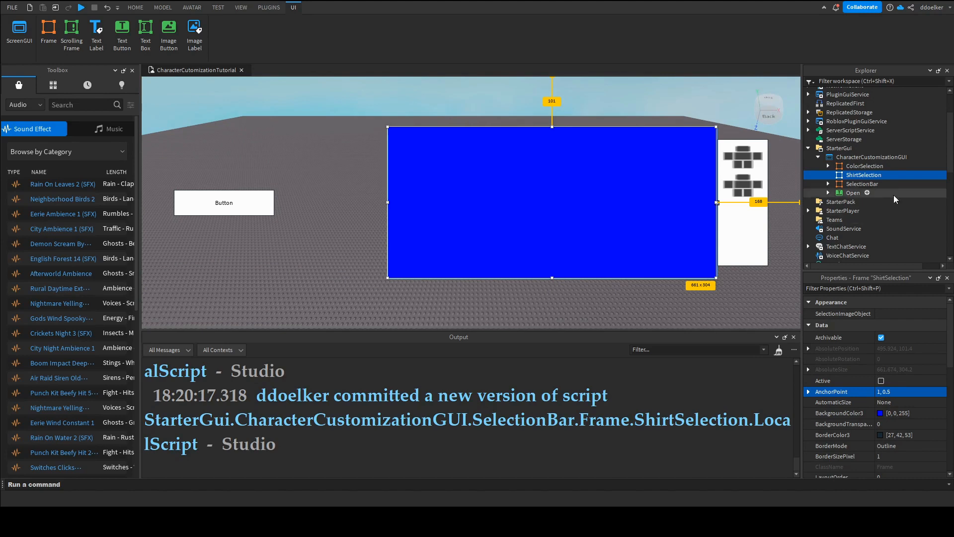
- Add a UICorner to the ShirtSelection frame with a CornerRadius of 0.1, 0
click(865, 199)
click(865, 185)
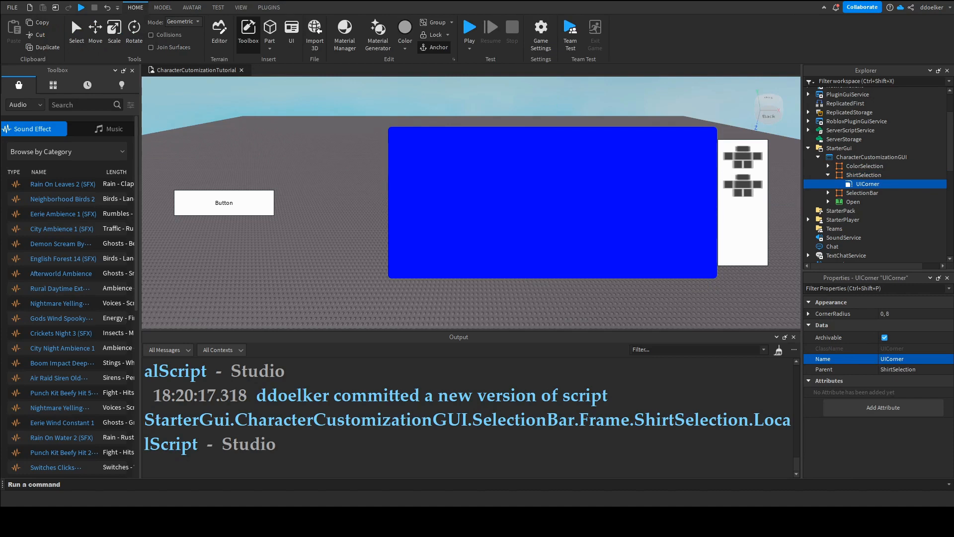
click(894, 313)
text(0.1,0)
key(Return)
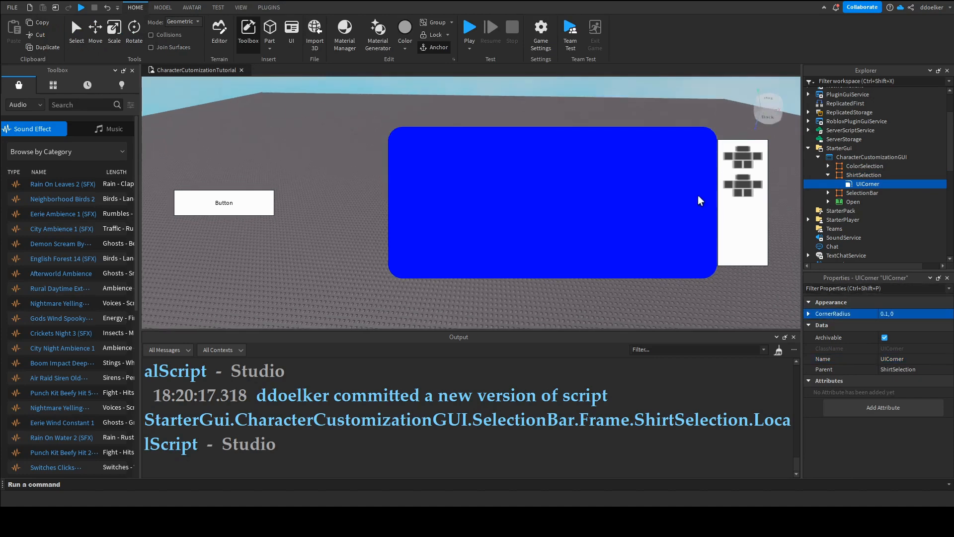
- Add a LocalScript to the ShirtSelection frame, replacing its default code with a function connected to script.Parent.Parent.SelectionBar.Changed
click(875, 175)
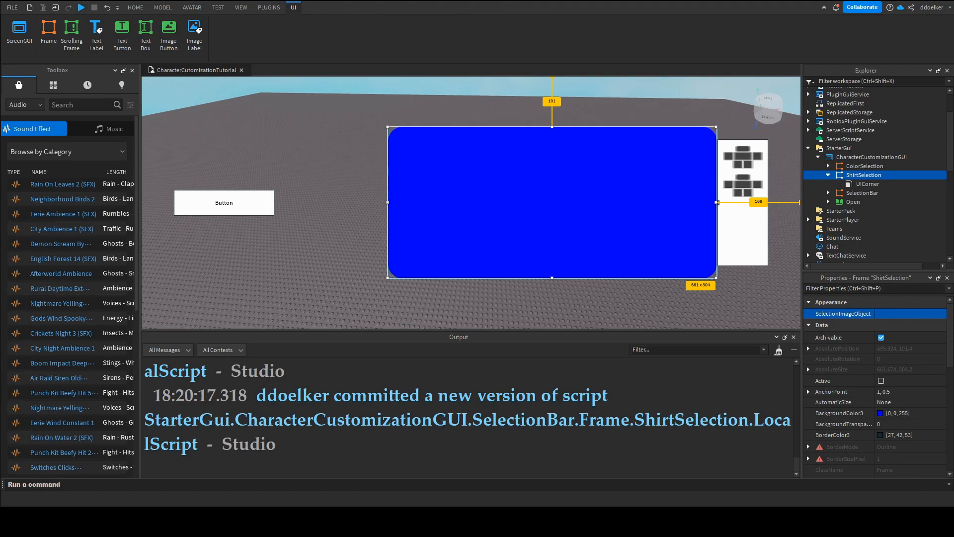
click(890, 176)
click(866, 199)
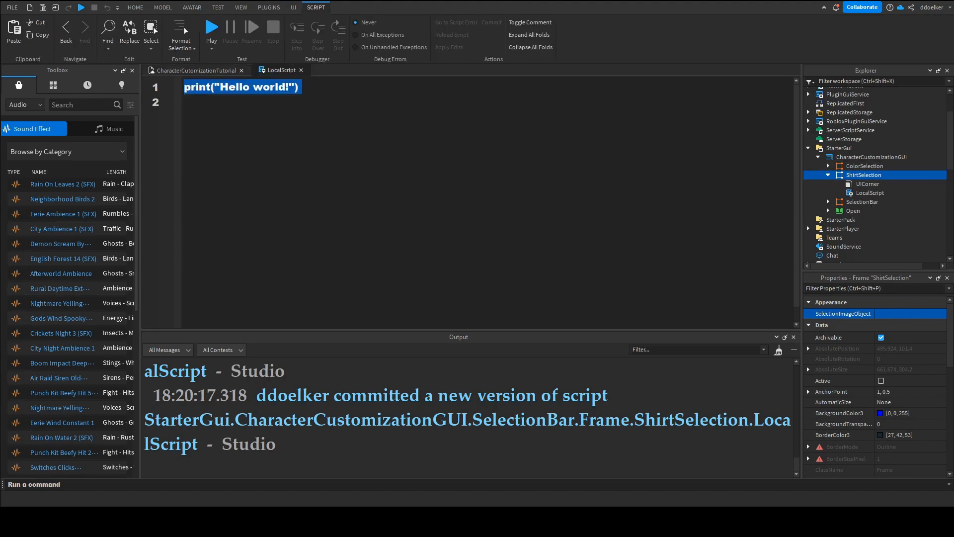
text(script.)
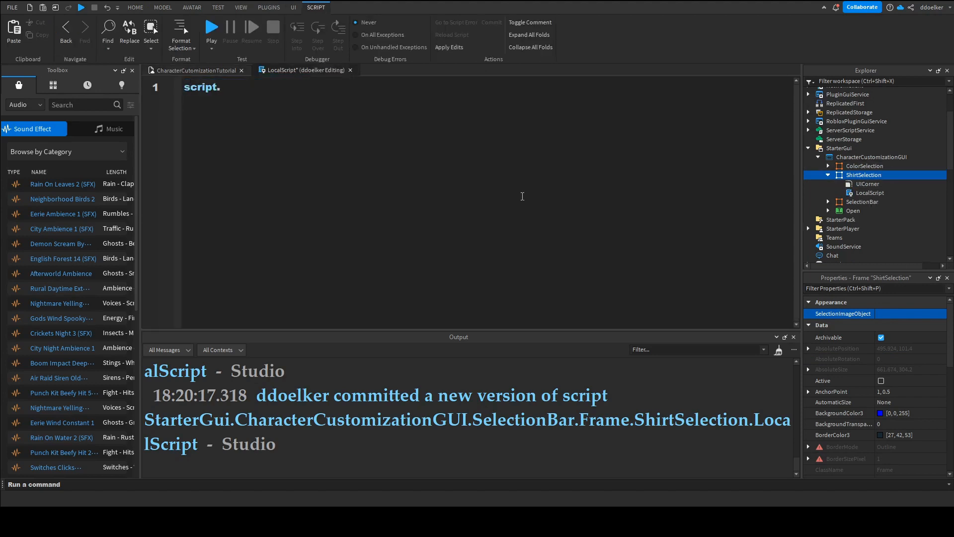
text(Parent.Parent.se)
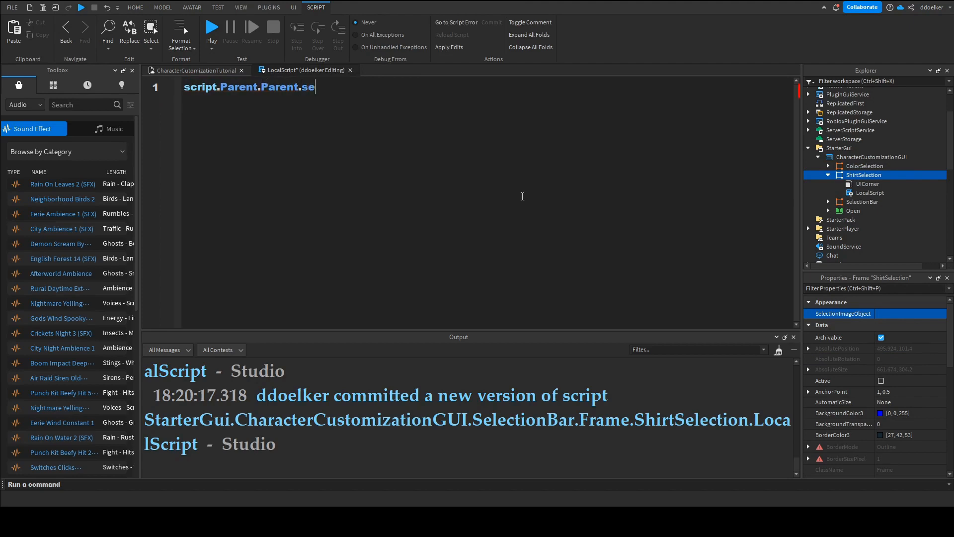
text(l)
key(Tab)
text(.ch)
key(Tab)
text(:ci)
key(BackSpace)
text(o)
key(Tab)
text((function())
key(Return)
- Inside the function, set script.Parent.Visible = false if script.Parent.Parent.SelectionBar.Visible == false
text(idf)
key(BackSpace)
key(BackSpace)
text(f script.Parent)
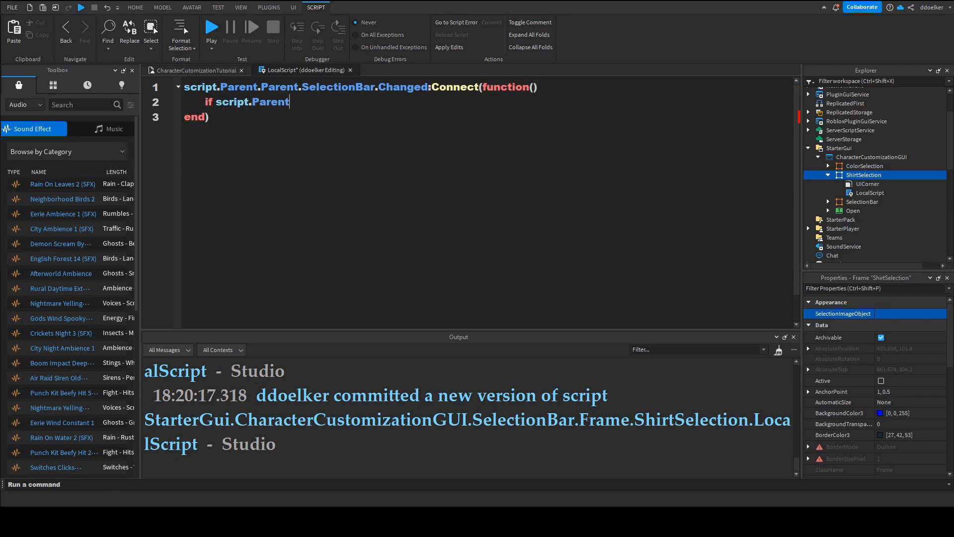
text(.Parent.SelectionBar.Visible)
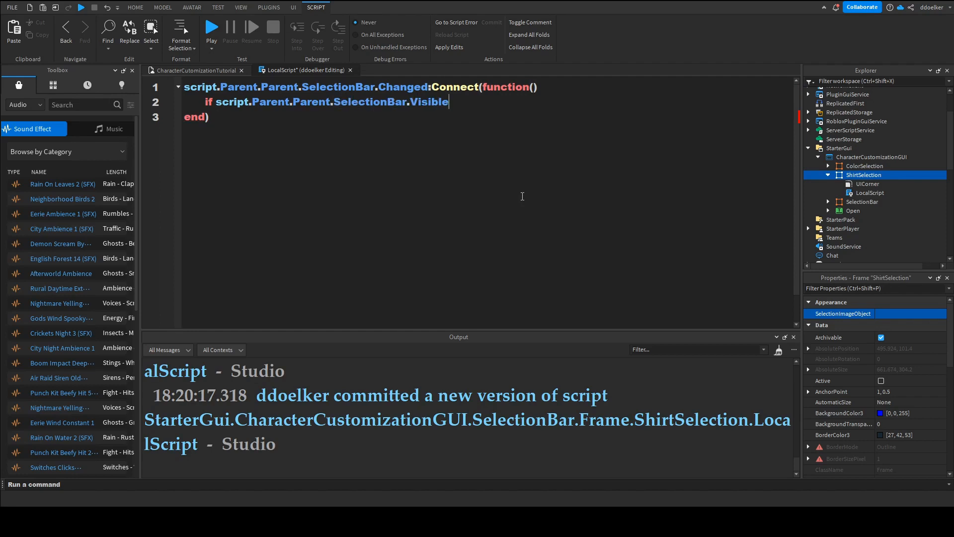
text( == false then)
key(Return)
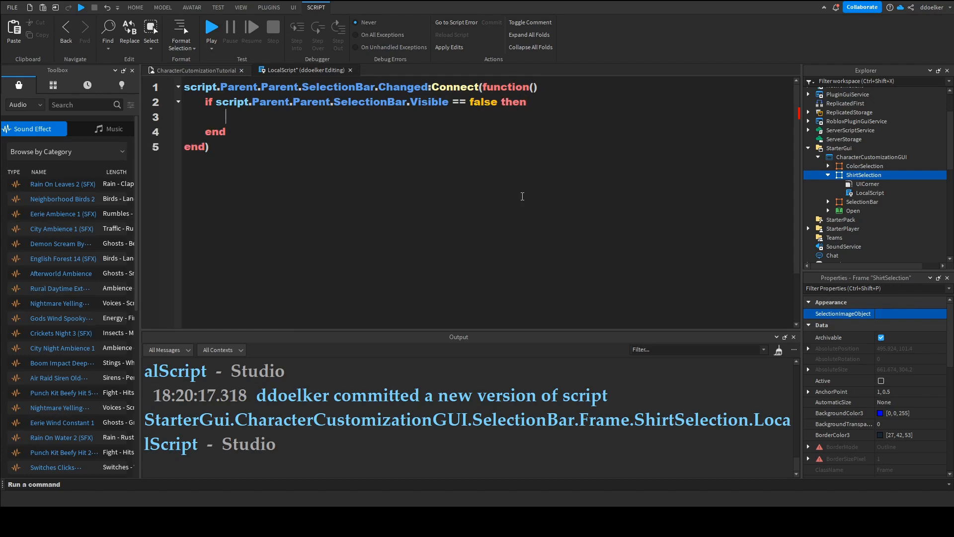
text(script.Parent.vil)
key(Tab)
text(= false)
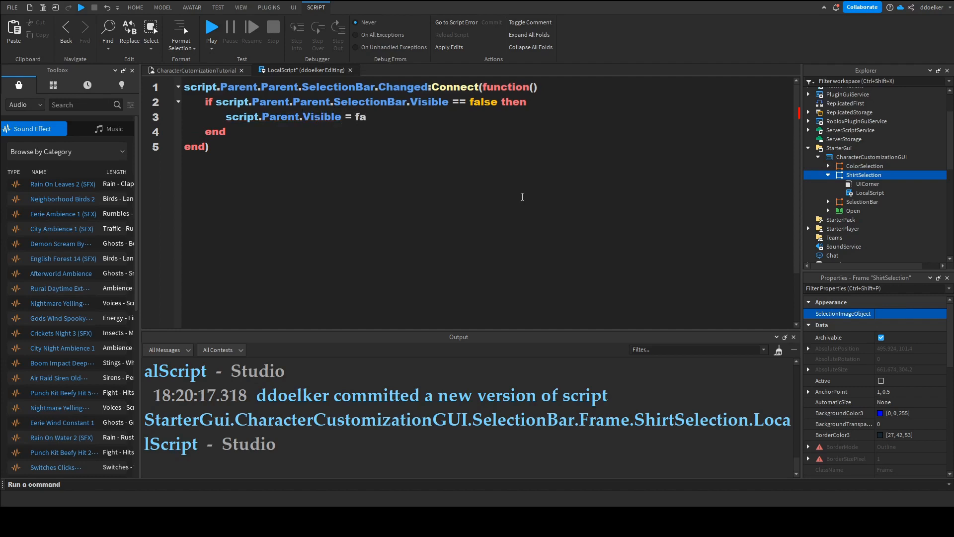
- Review the ShirtSelection script's visibility logic against the selection bar, open button and shirt button in the GUI, closing the script when done
click(363, 102)
click(544, 88)
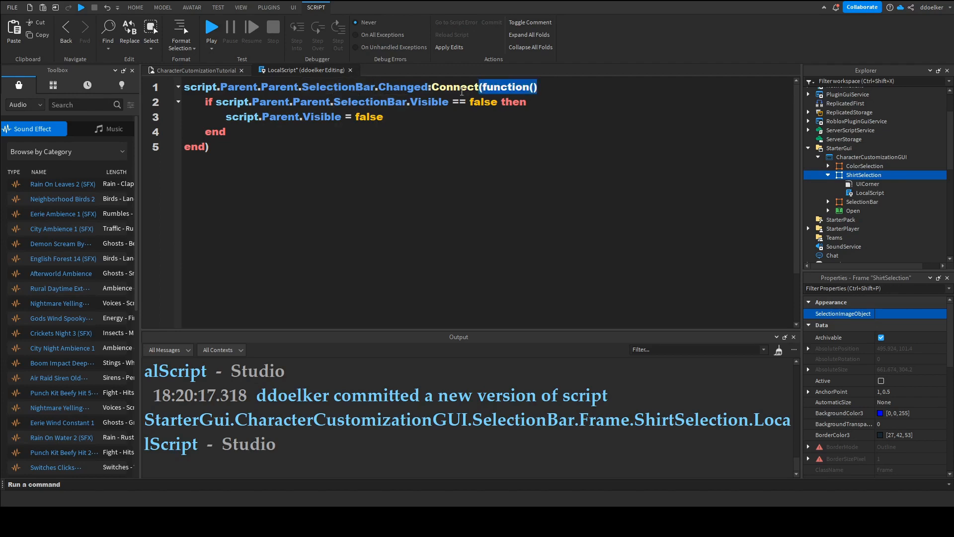
key(shift+Home)
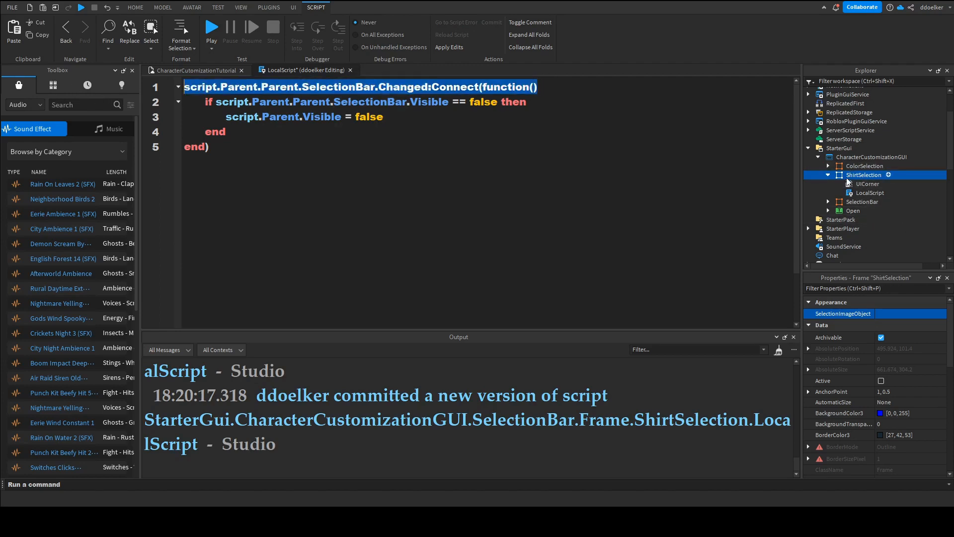
click(862, 201)
click(187, 69)
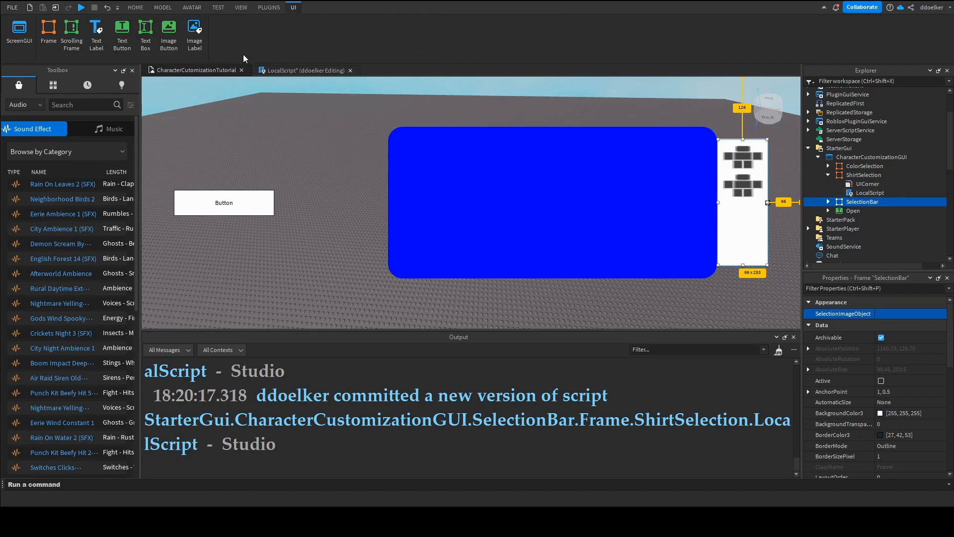
click(283, 70)
click(267, 97)
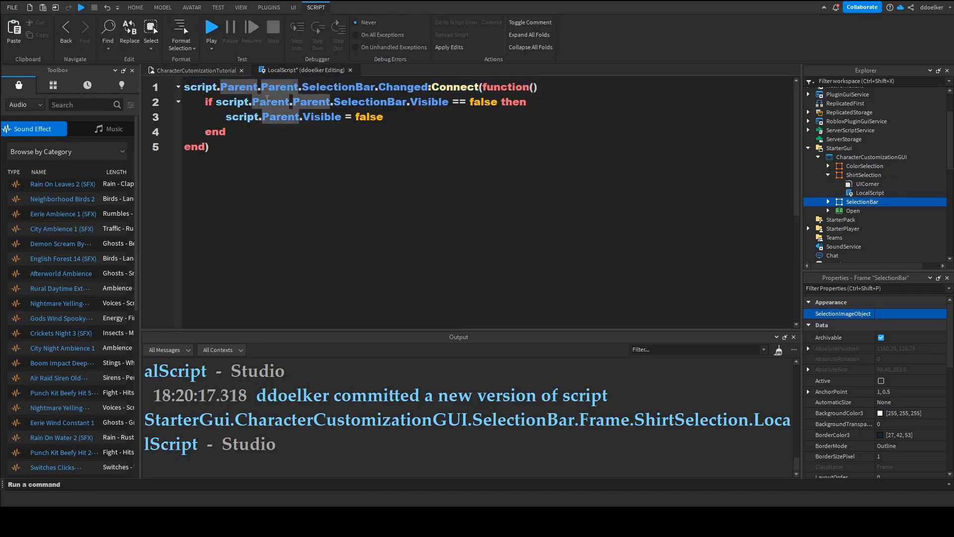
click(202, 73)
click(277, 70)
click(323, 118)
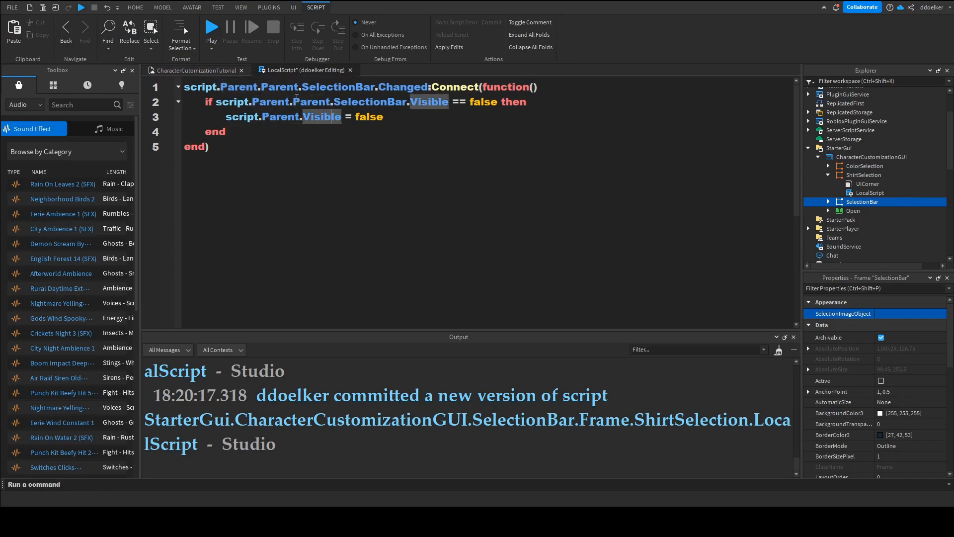
click(214, 70)
click(226, 200)
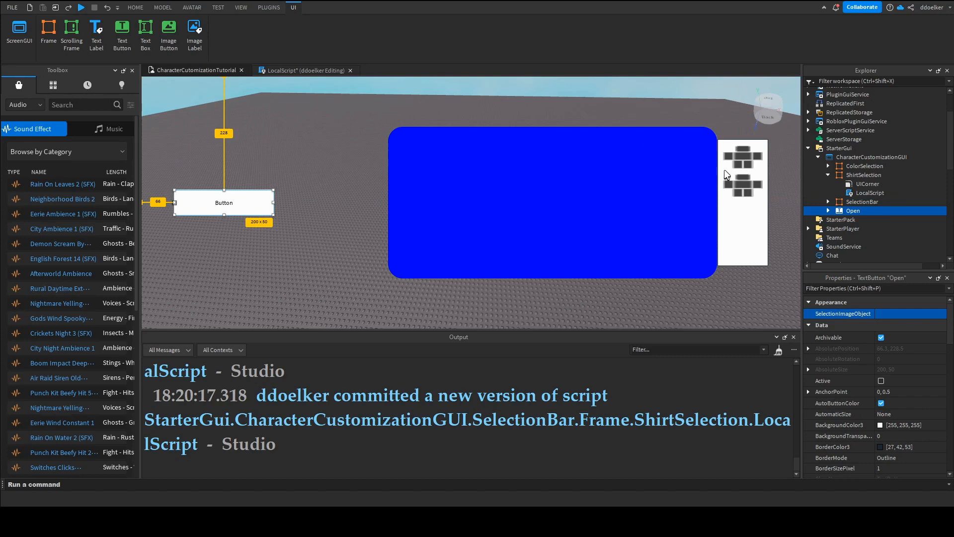
click(744, 182)
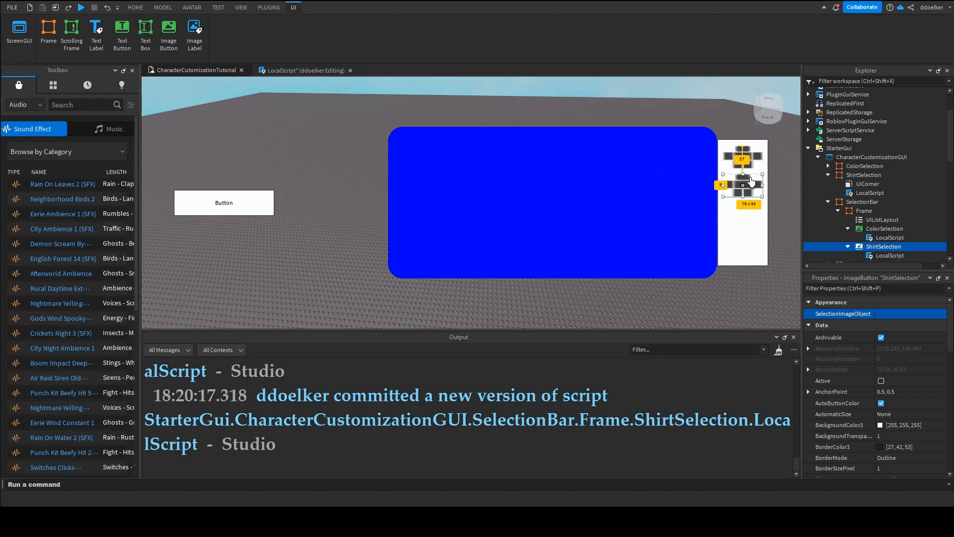
scroll(861, 237, down, 2)
right_drag(765, 217, 765, 218)
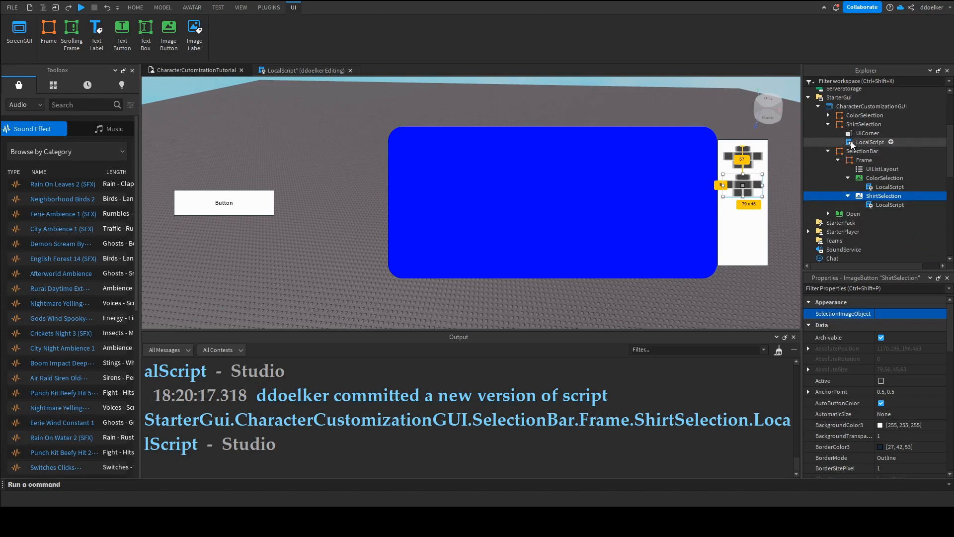
double_click(849, 144)
click(350, 71)
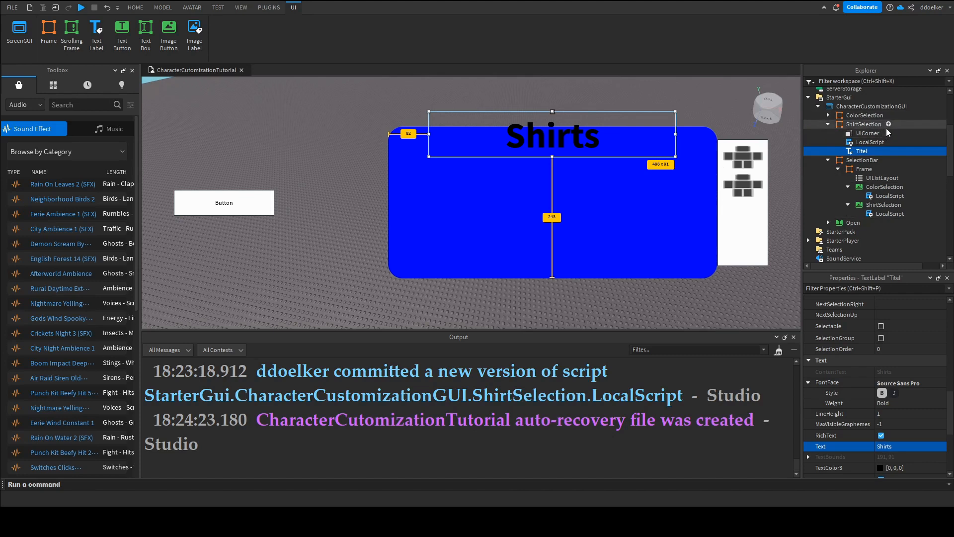
- Add a ScrollingFrame inside the ShirtSelection frame and rename it Options
click(865, 125)
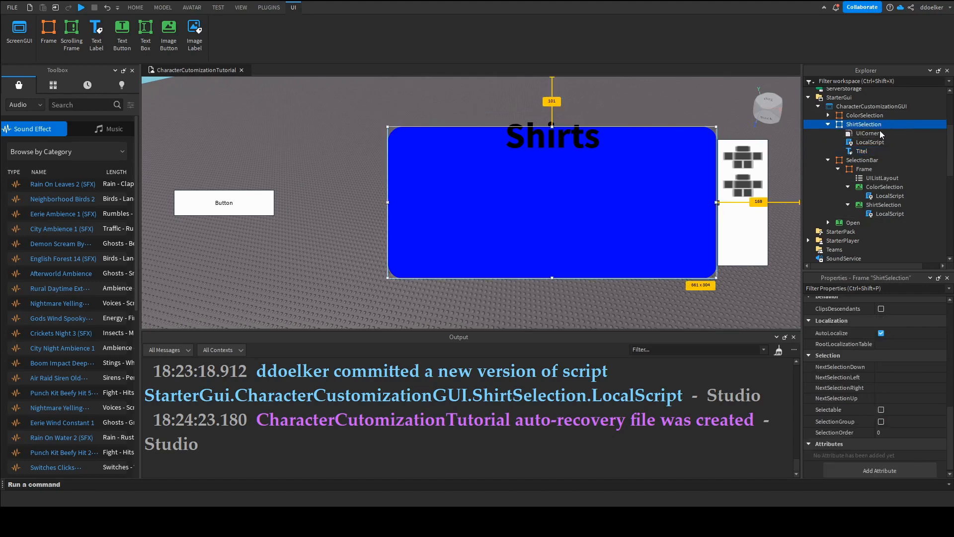
click(825, 168)
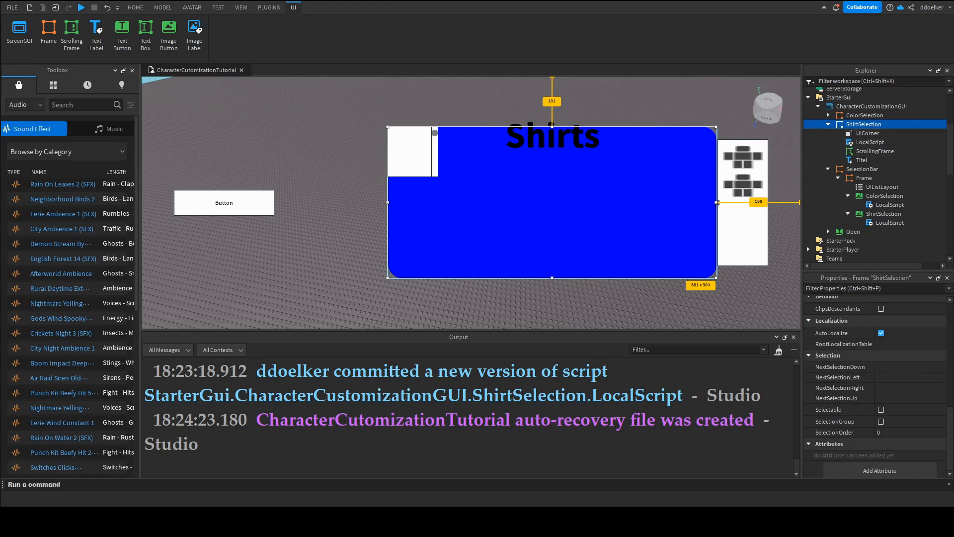
click(865, 152)
double_click(866, 151)
text(Options)
key(Return)
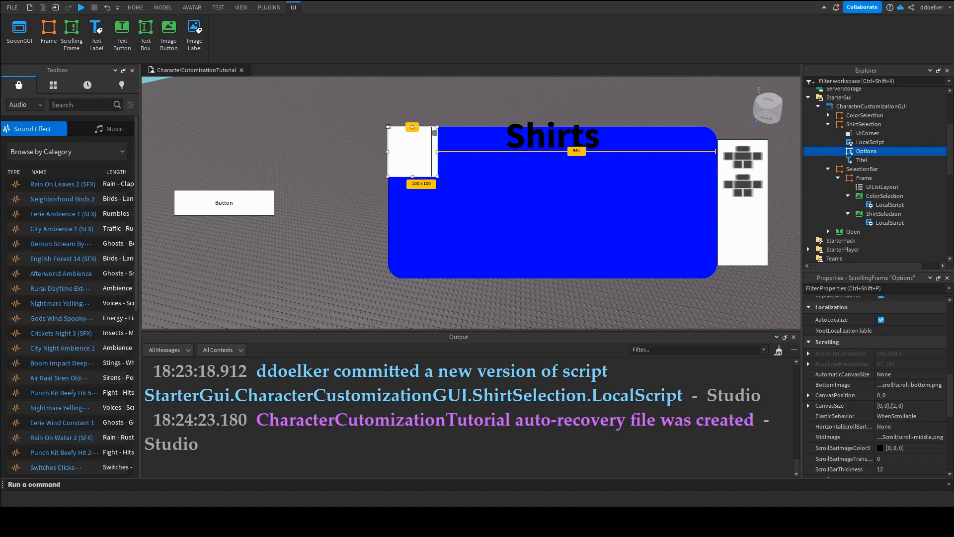
- Set the Options scrolling frame's AnchorPoint to 0.5, 0 and its Position to {0.5, 0},{0.25, 0}
scroll(913, 328, up, 10)
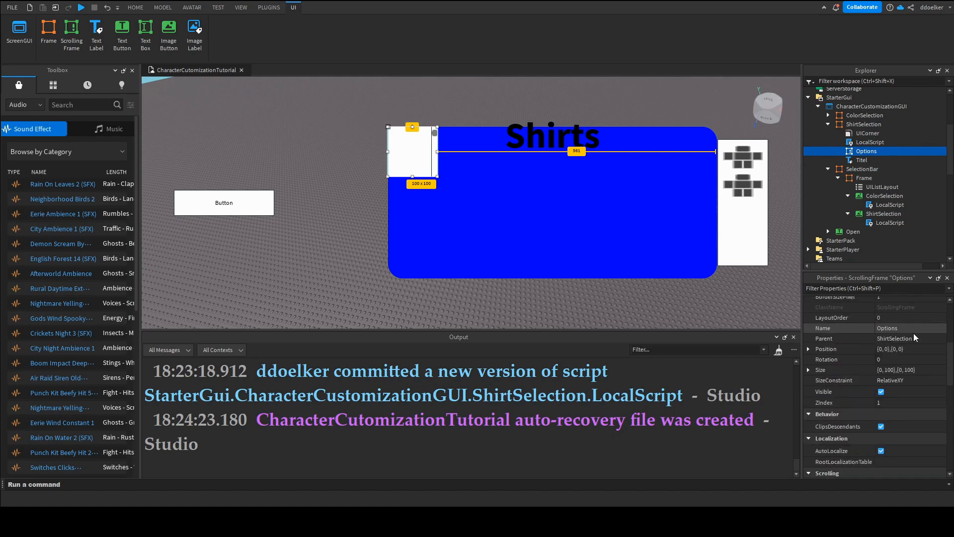
click(902, 330)
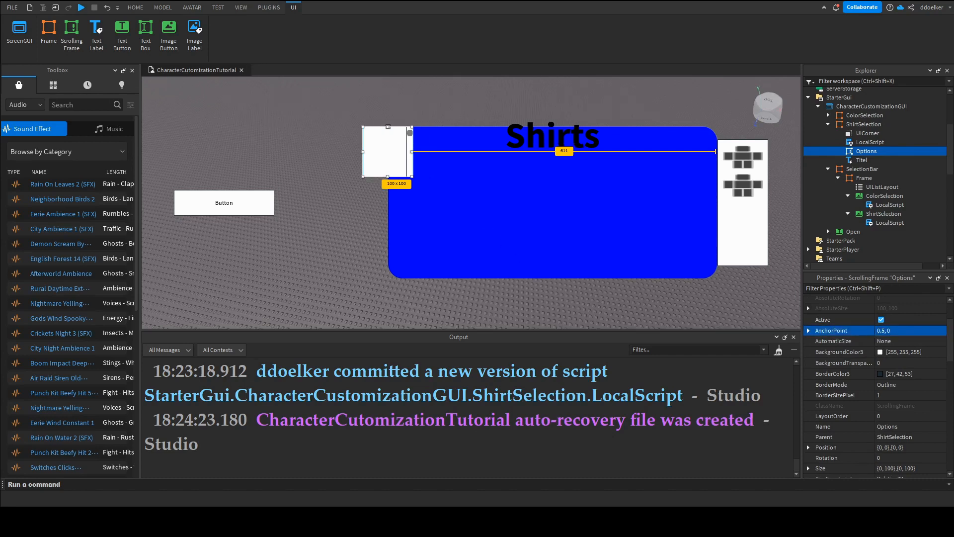
scroll(906, 394, down, 3)
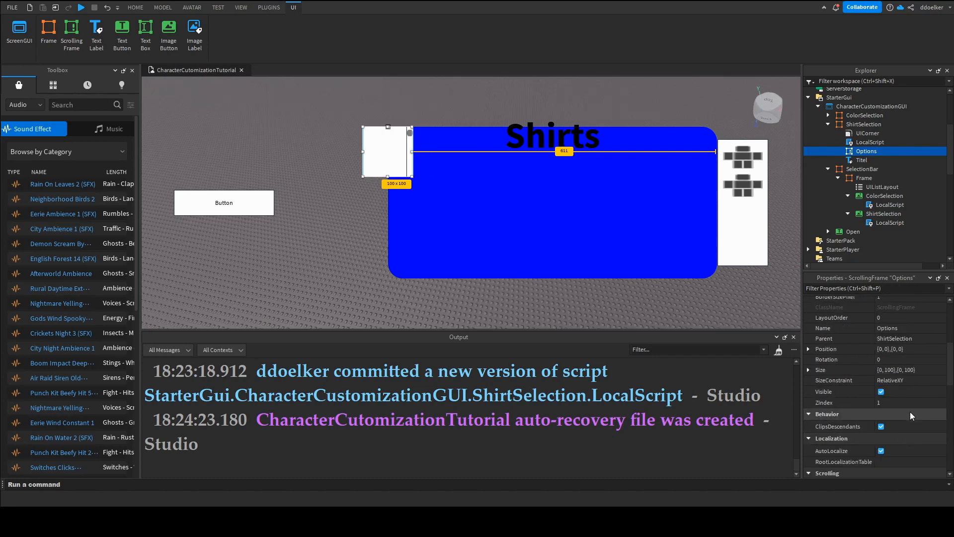
click(920, 379)
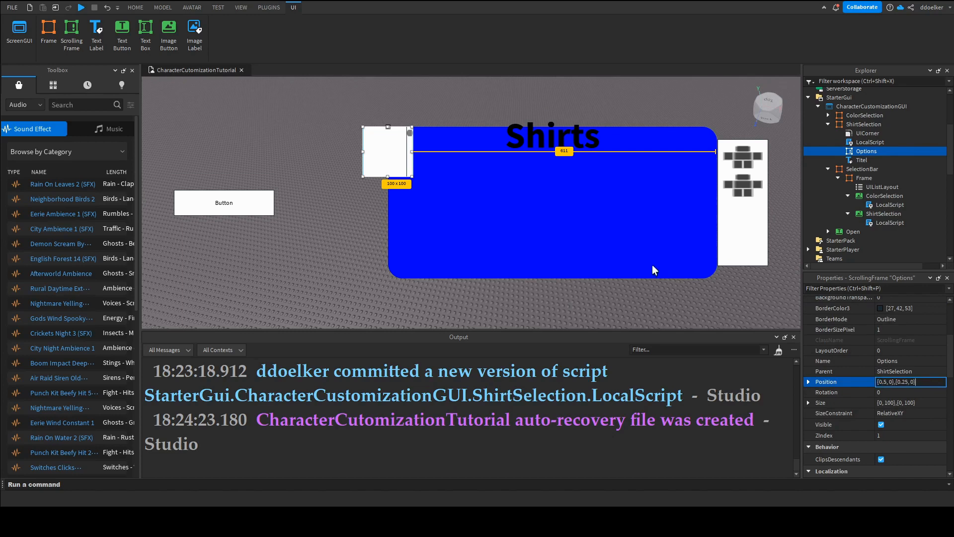
right_drag(652, 265, 643, 271)
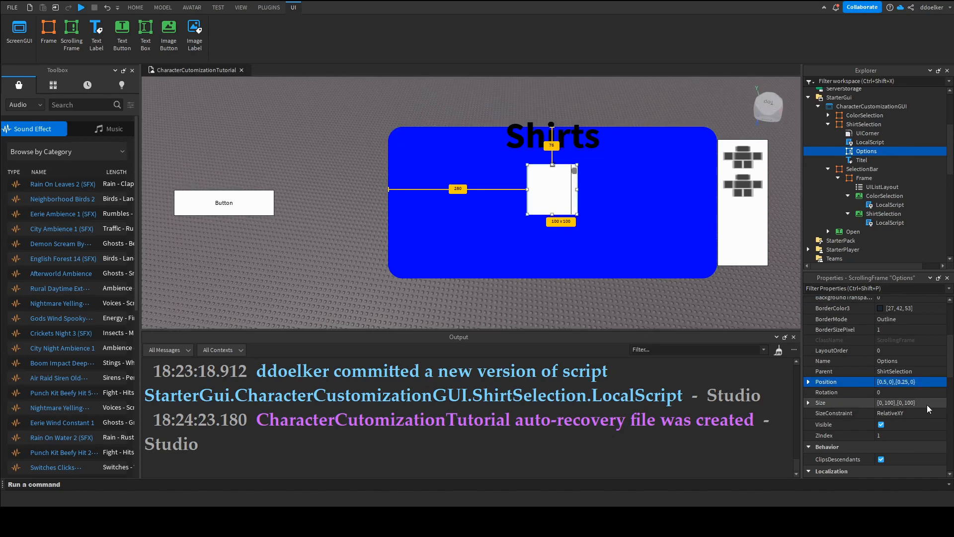
- Set the Options scrolling frame's Size to {0.9, 0},{0.75, 0}
click(911, 403)
text({0.9, 0},{0.75, 0})
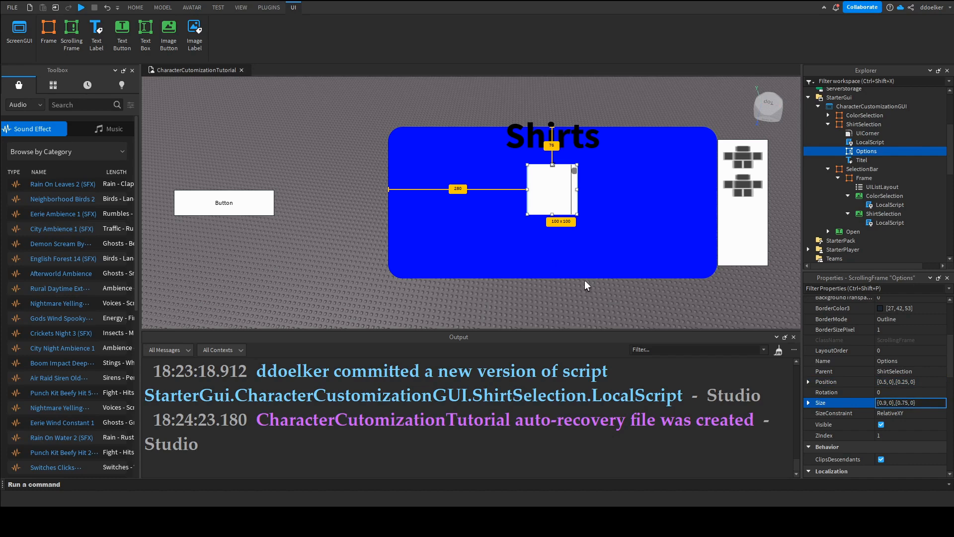
key(Return)
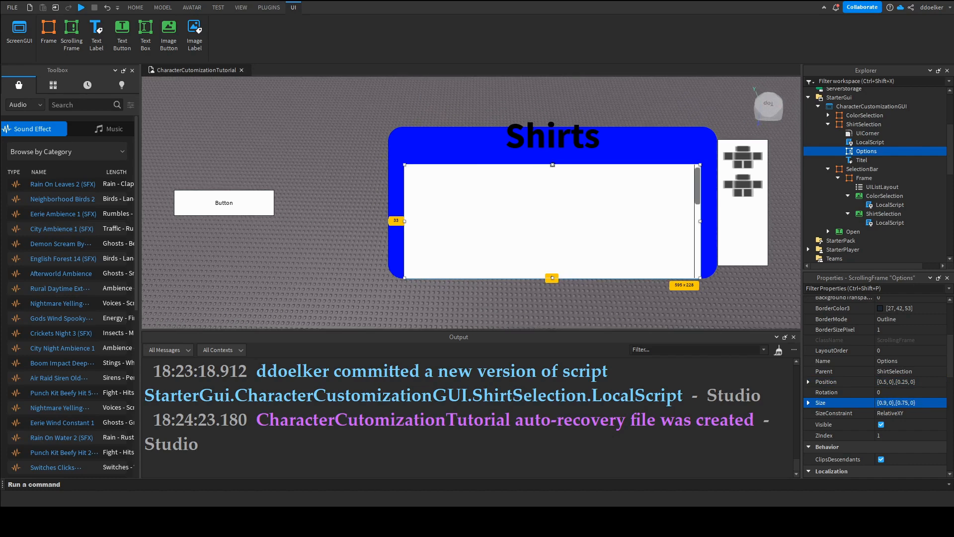
- Make the Options scrolling frame's background fully transparent with a BackgroundTransparency of 1
scroll(896, 406, up, 5)
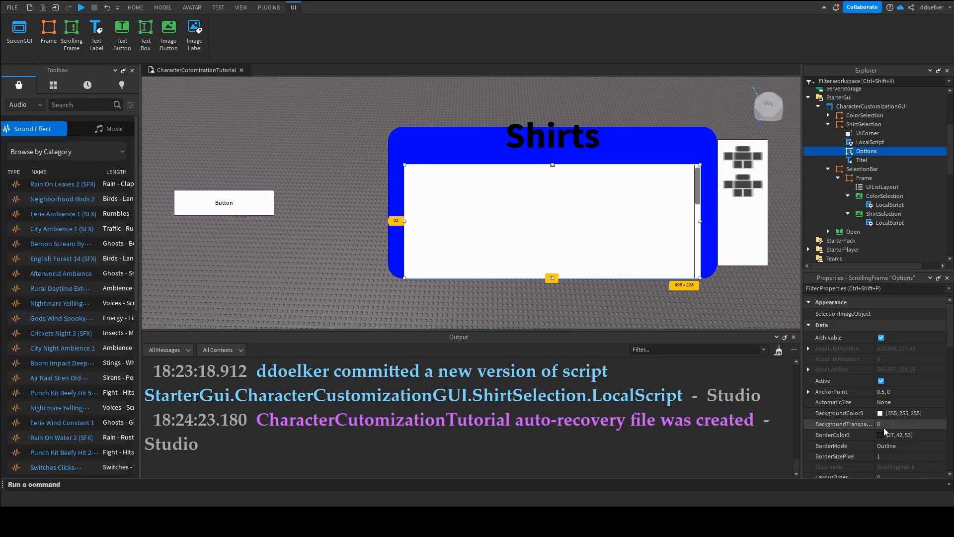
click(884, 425)
text(1)
key(Return)
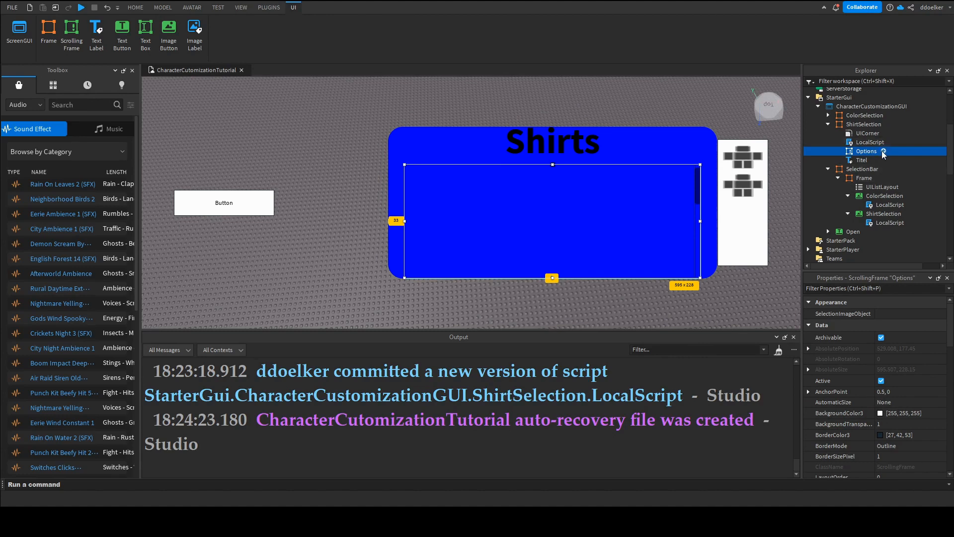
- Add a UIGridLayout inside the Options scrolling frame and set its CellPadding to {0.02, 0},{0.02, 0}
click(872, 161)
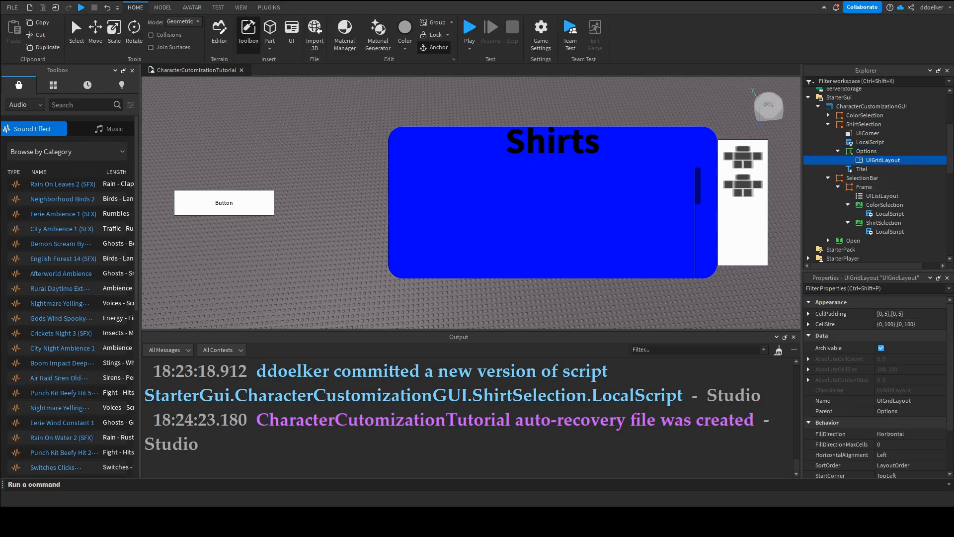
click(904, 314)
text({0.02, 0},{0.02, 0})
key(Return)
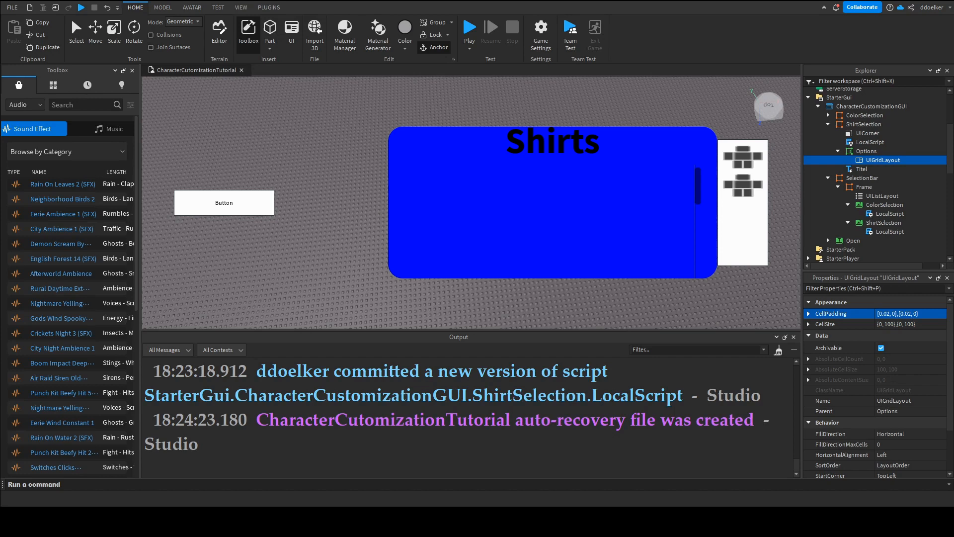
- Set the UIGridLayout's CellSize to {0.2, 0},{0.2, 0}
click(892, 323)
text({0.2, 0},{0.2, 0})
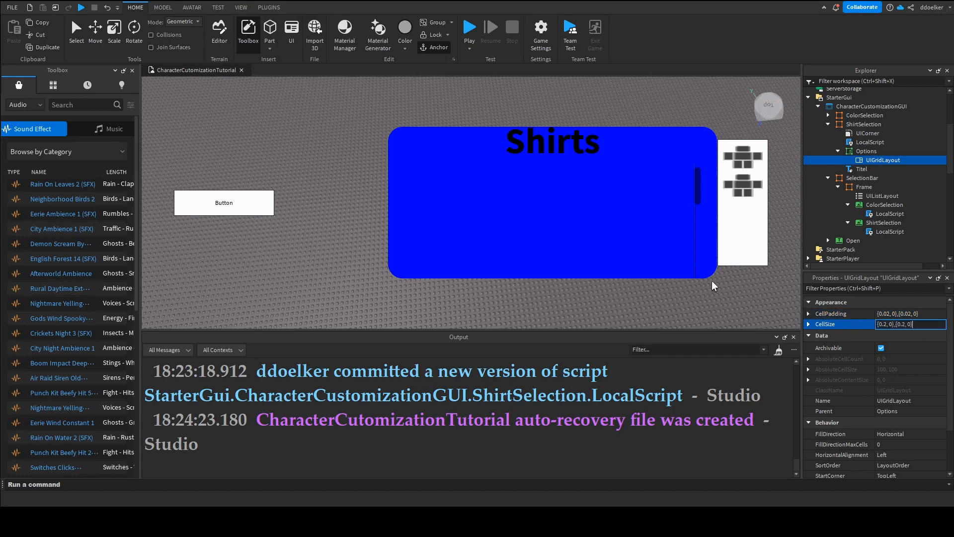
key(Return)
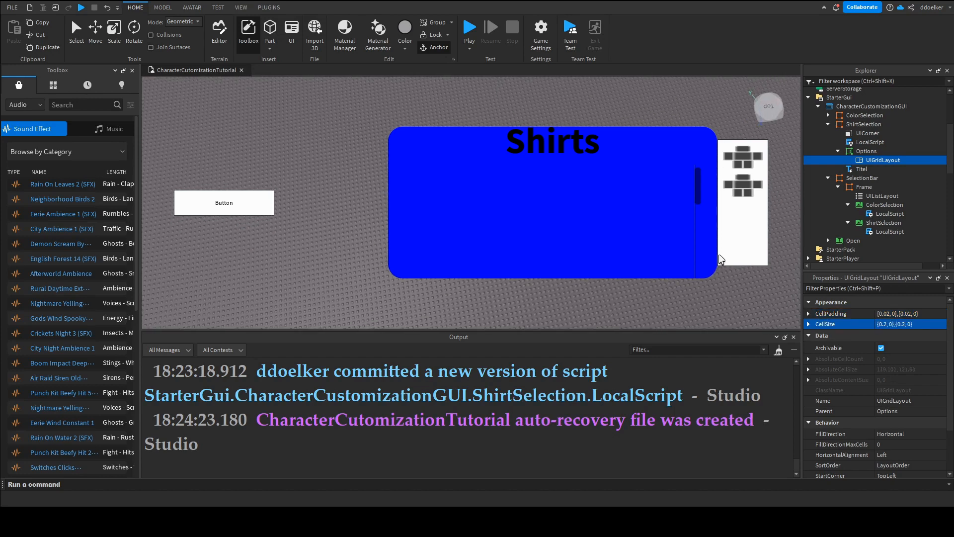
scroll(874, 388, down, 3)
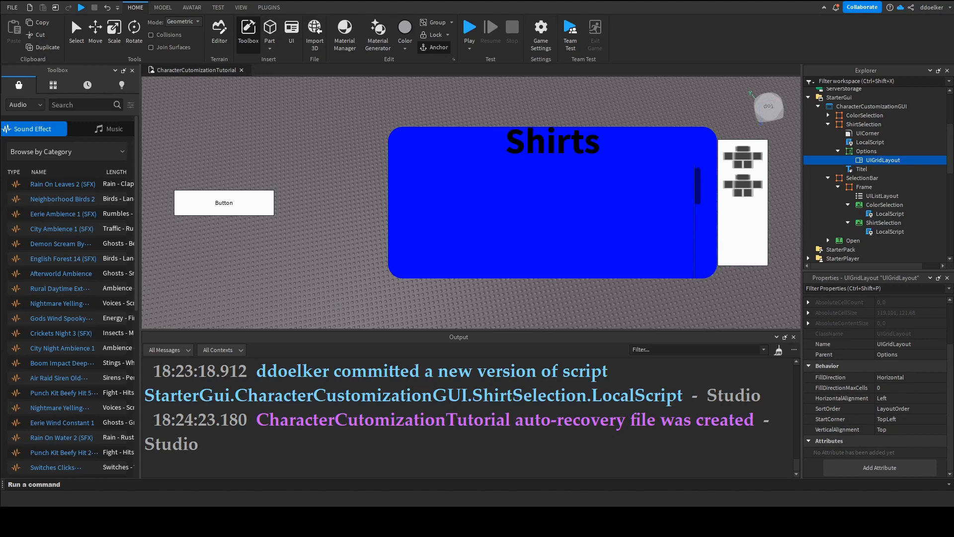
- Add an ImageButton inside the Options scrolling frame and rename it Shirt
click(859, 151)
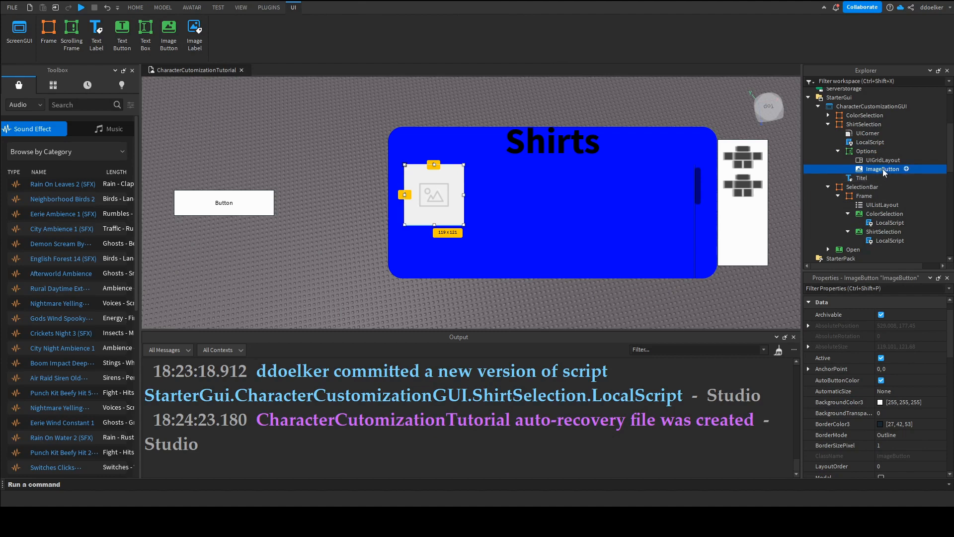
double_click(882, 168)
text(Shirt)
key(Return)
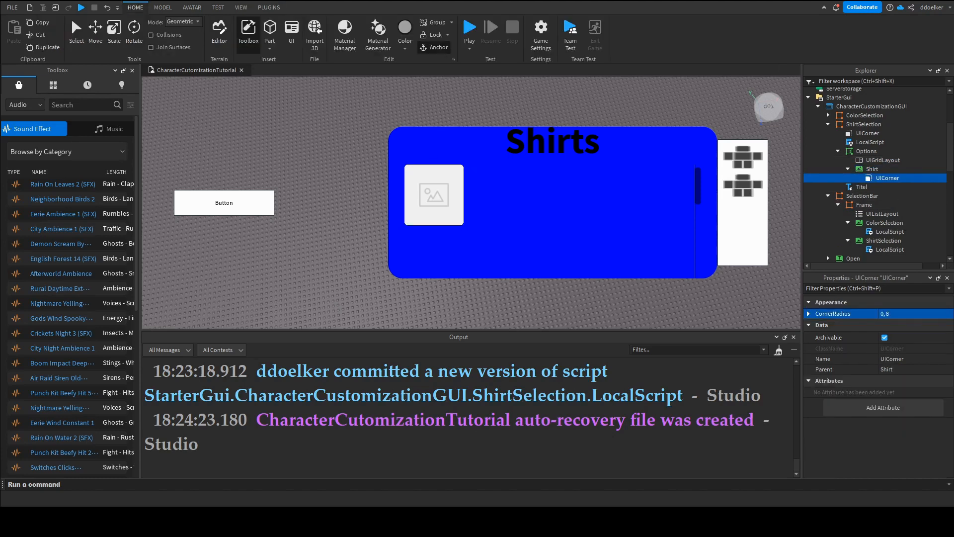
- Round the Shirt button with a UICorner whose CornerRadius is 0.2, 0
click(894, 314)
text(0.2,0)
key(Return)
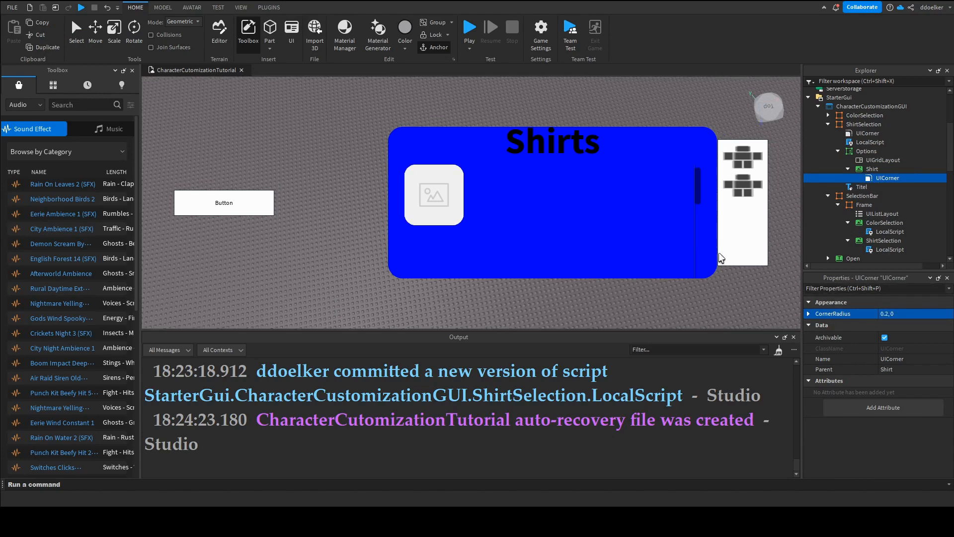
- Add a LocalScript to the Shirt button and replace its default code with a script.Parent.MouseButton1Click:Connect(function() handler
click(887, 173)
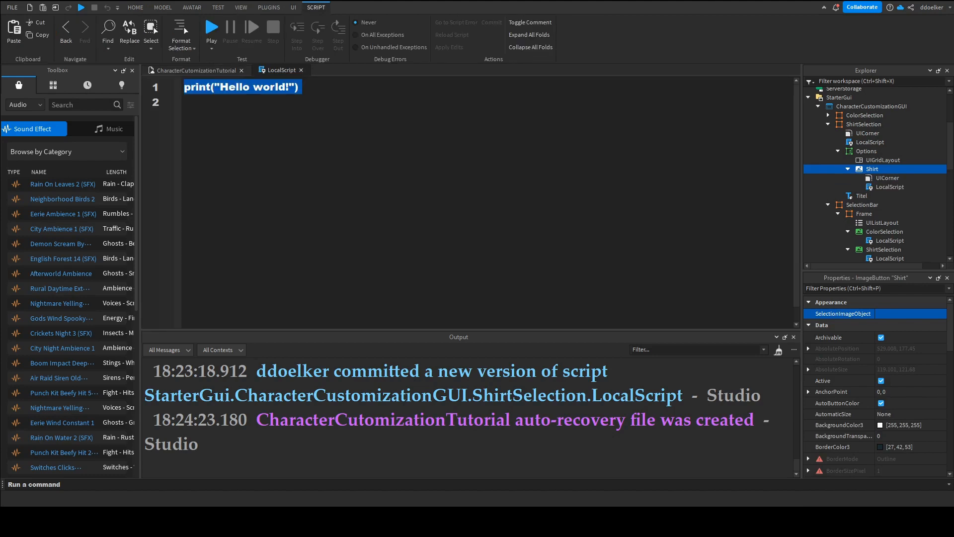
text(s)
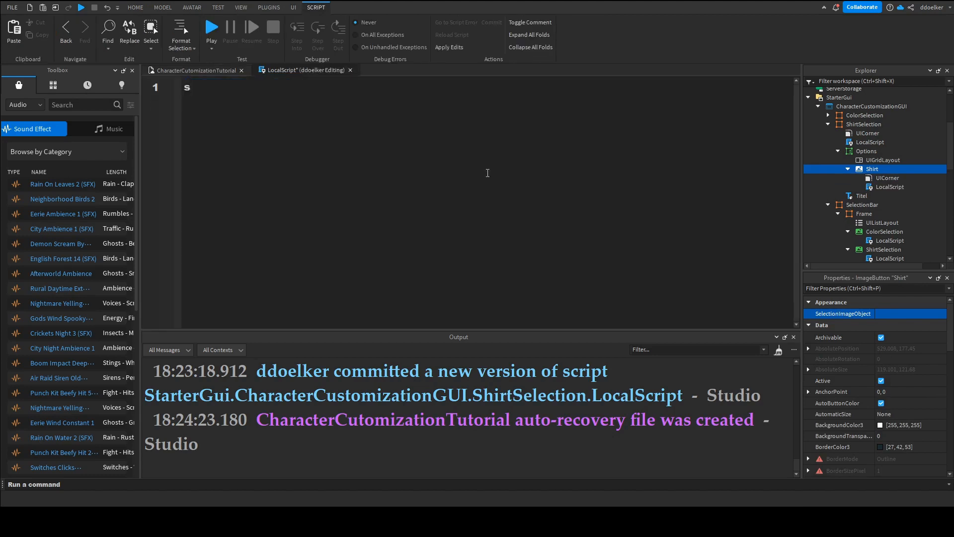
text(cript.Parent.MouseButton1Click)
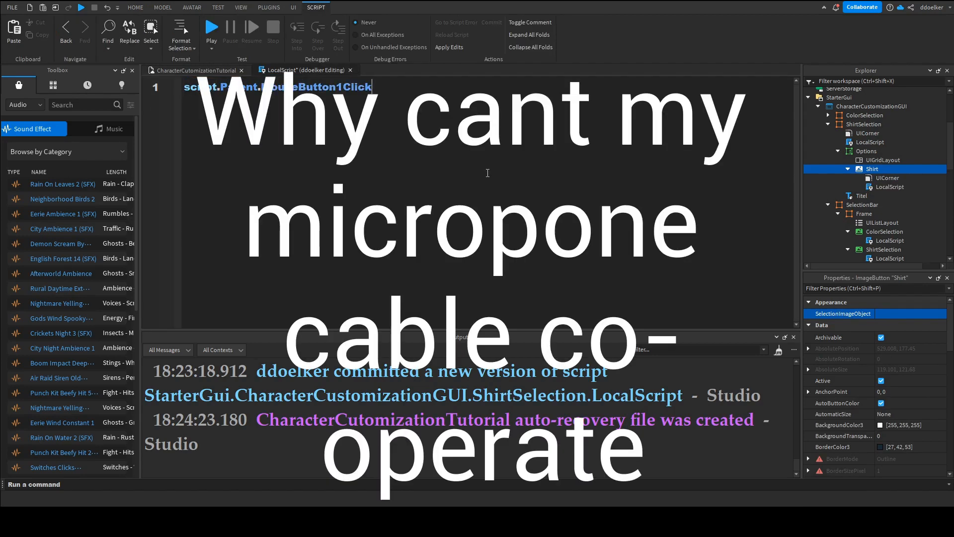
text(:Connect(function()
key(Return)
- Add a RemoteEvent to ReplicatedStorage and rename it ChangeShirt
scroll(875, 194, up, 4)
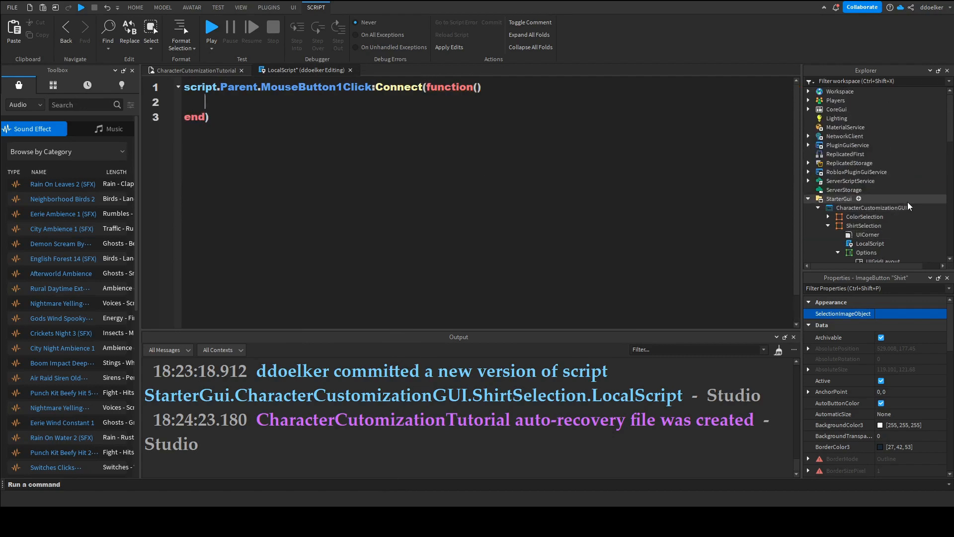
click(808, 163)
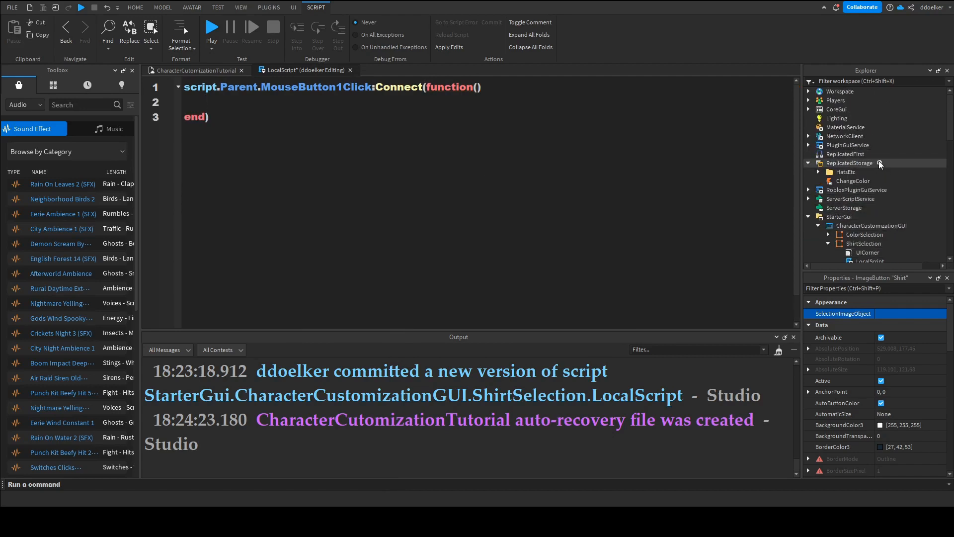
click(879, 163)
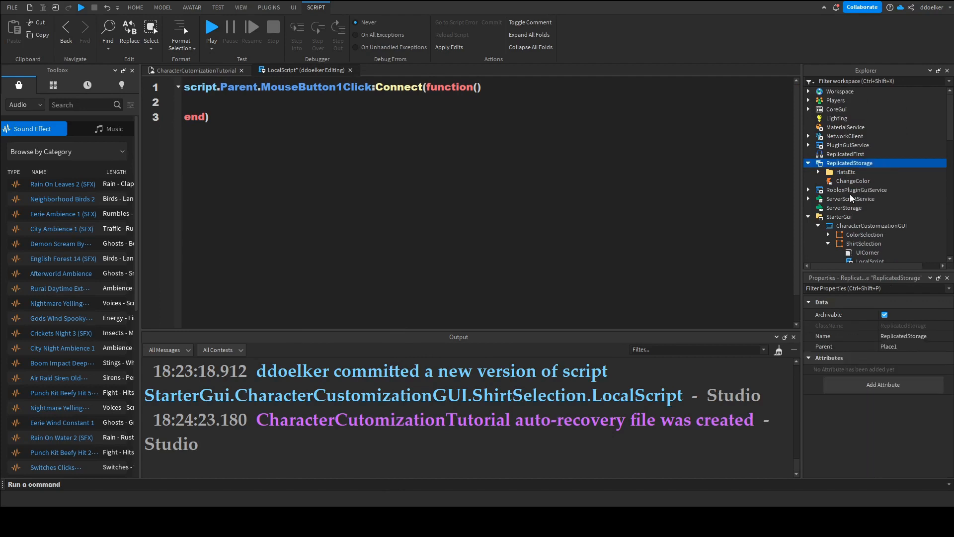
click(847, 193)
click(842, 188)
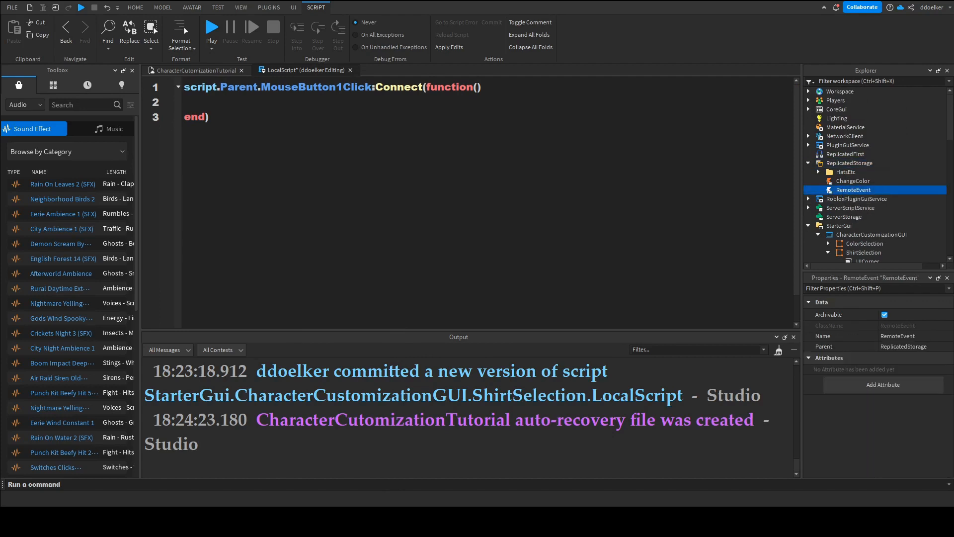
key(F2)
text(ChangeShirt)
key(Return)
- Inside the click handler, write game.ReplicatedStorage.ChangeShirt:FireServer() and start a string argument in its parentheses
click(358, 103)
text(game,)
key(BackSpace)
text(.ReplicatedStorage)
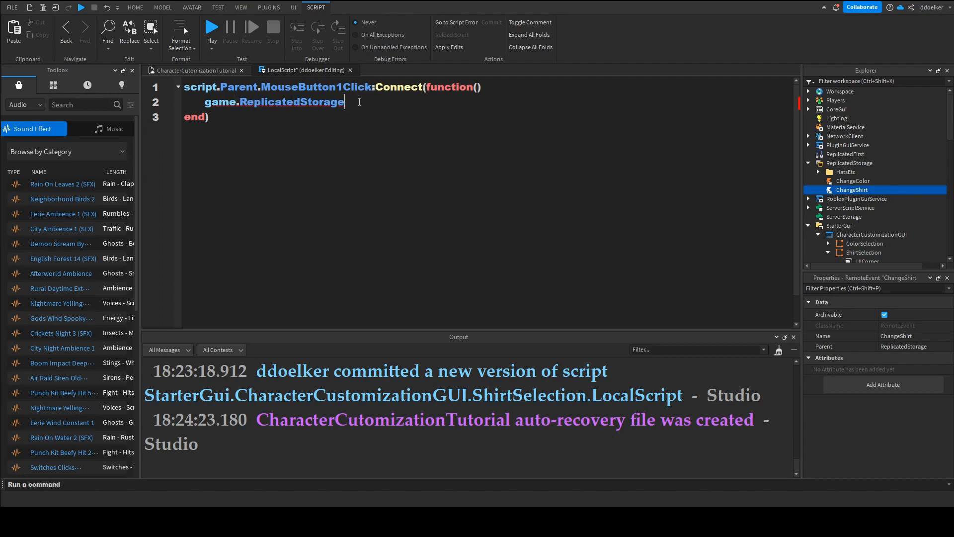
text(.Ch)
key(Tab)
text(:Fir)
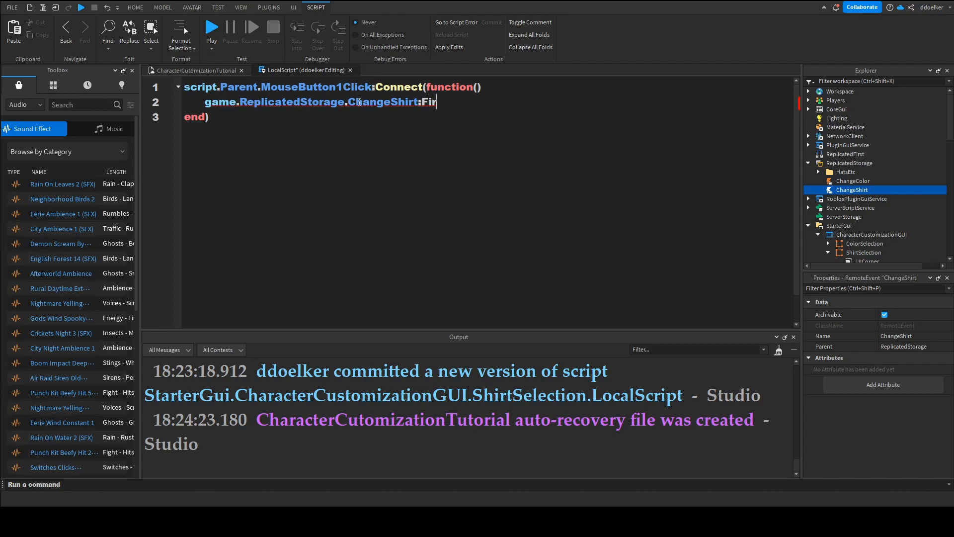
key(Tab)
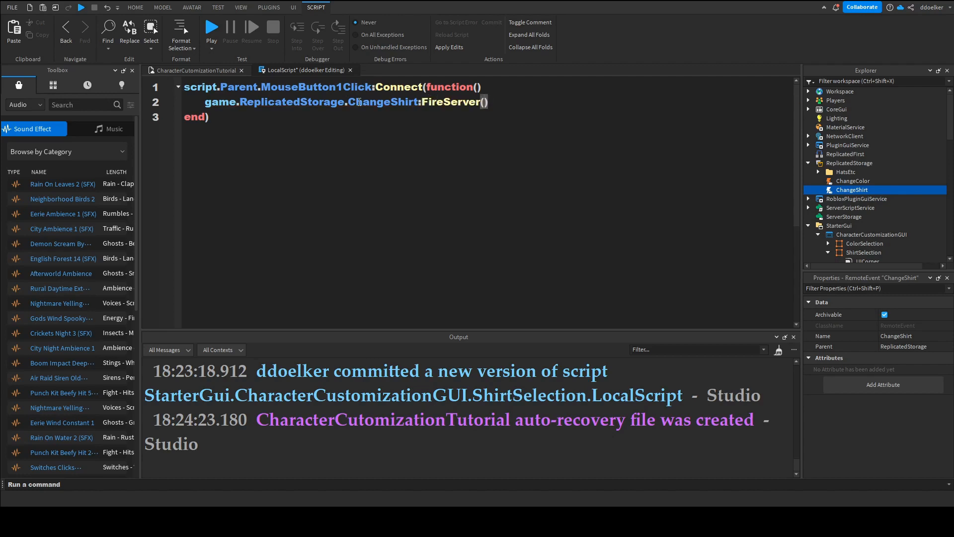
text(")
- Switch to the Roblox website in the browser, open the ROBLOX Jacket from the Avatar Shop's Classic Shirts and select its page URL
click(194, 70)
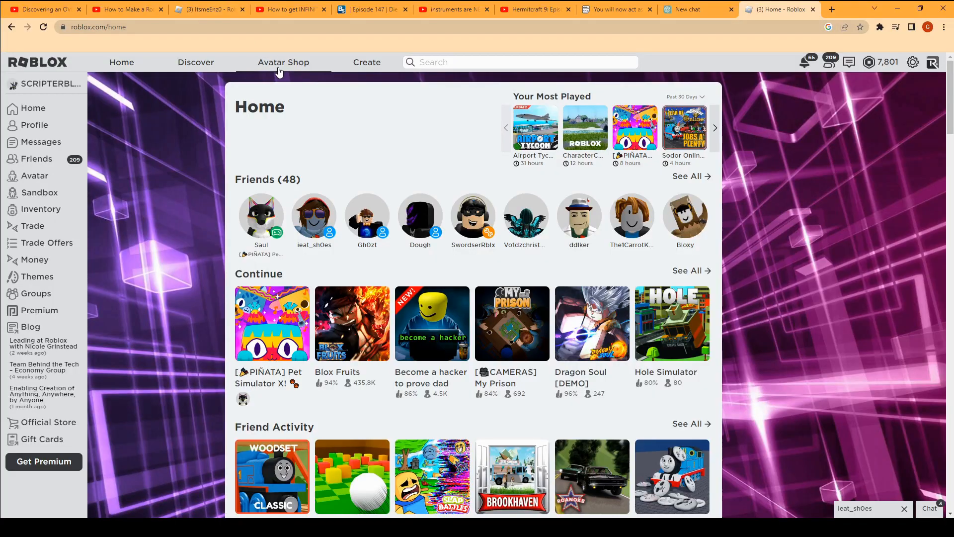
click(278, 68)
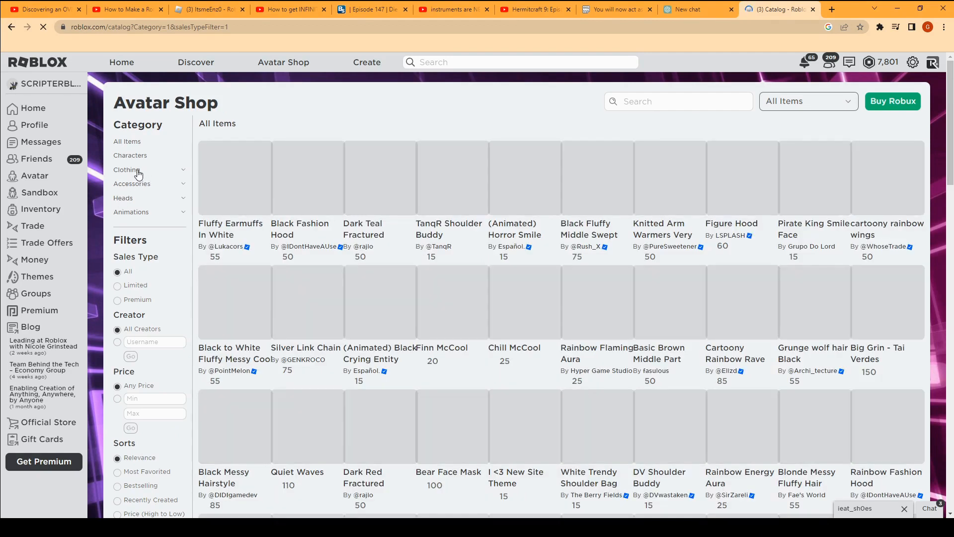
click(141, 171)
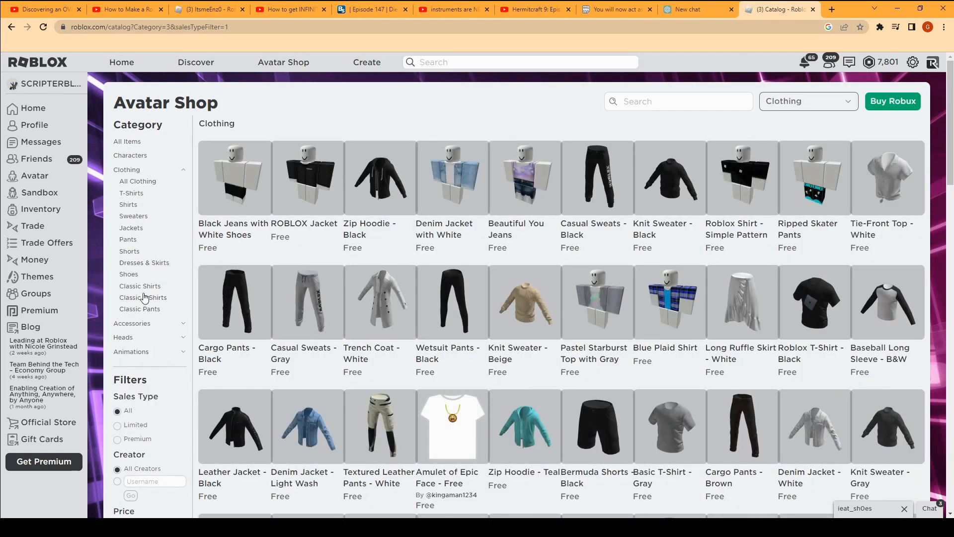
click(154, 286)
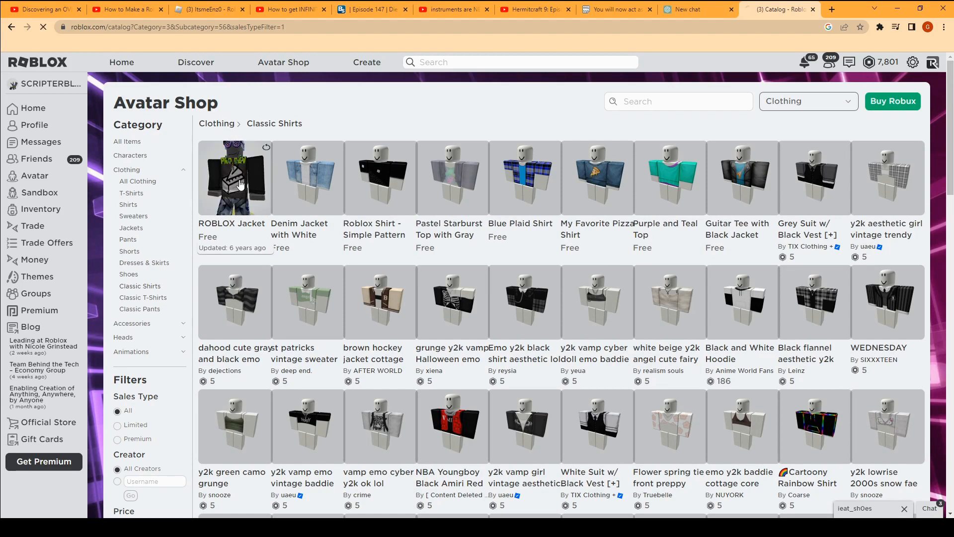
click(242, 183)
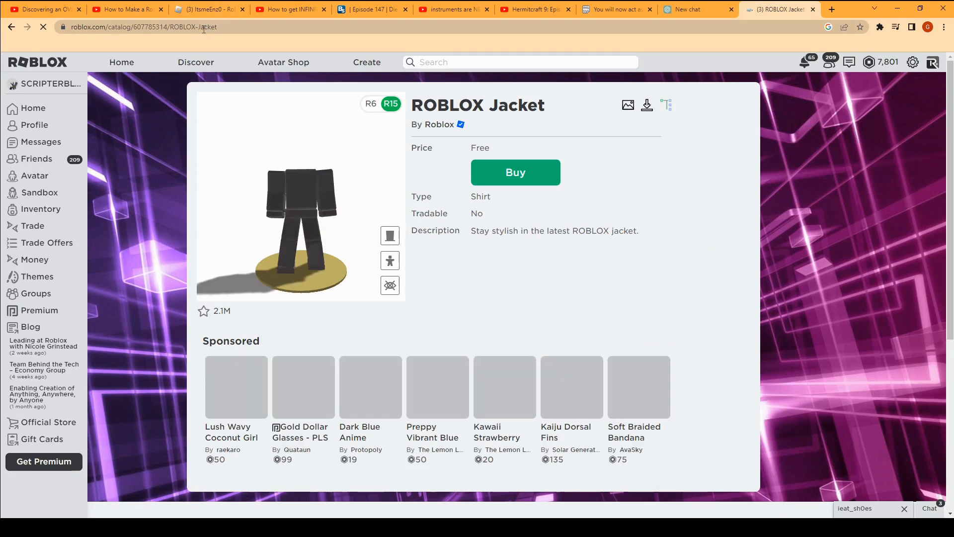
click(187, 30)
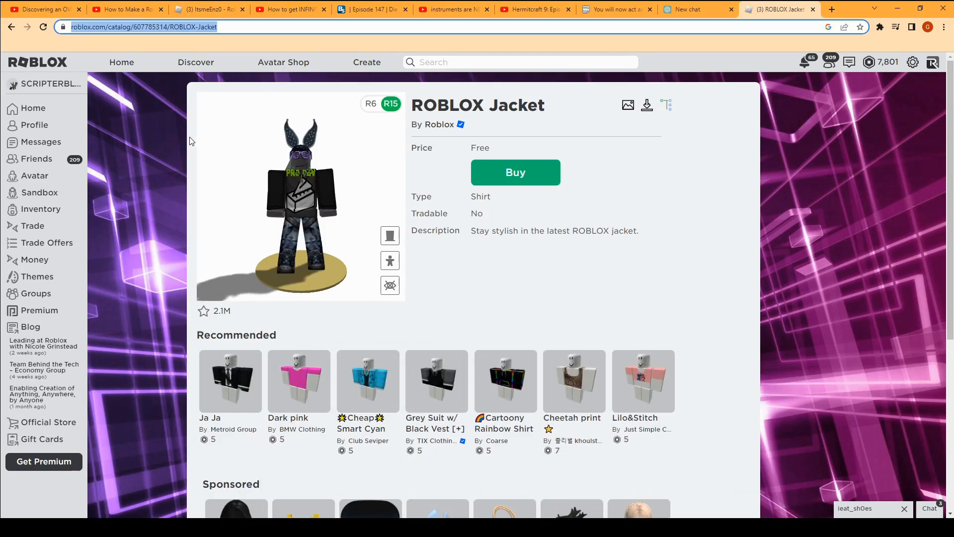
- Return to Roblox Studio and generate an R15 masculine Block Avatar rig with the Rig Builder
key(alt+Tab)
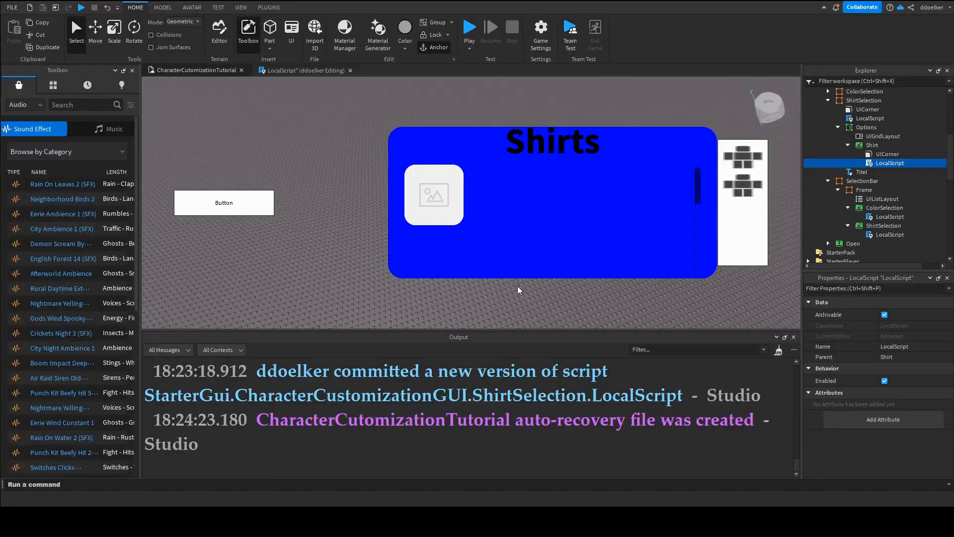
click(193, 9)
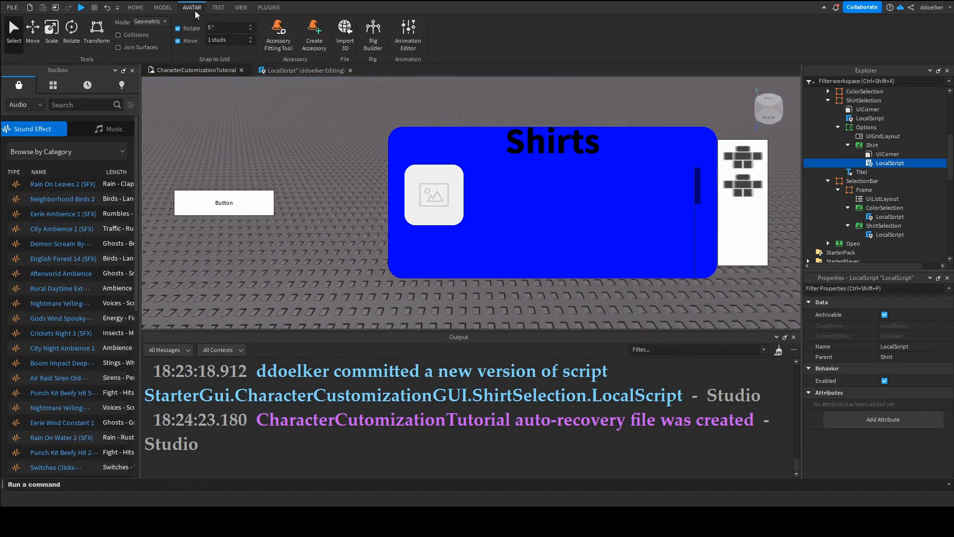
click(372, 32)
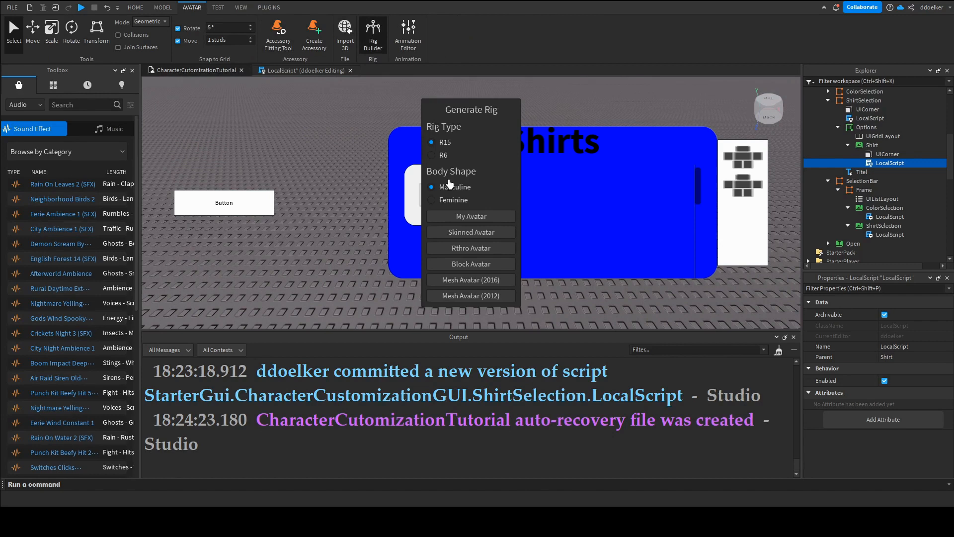
click(476, 264)
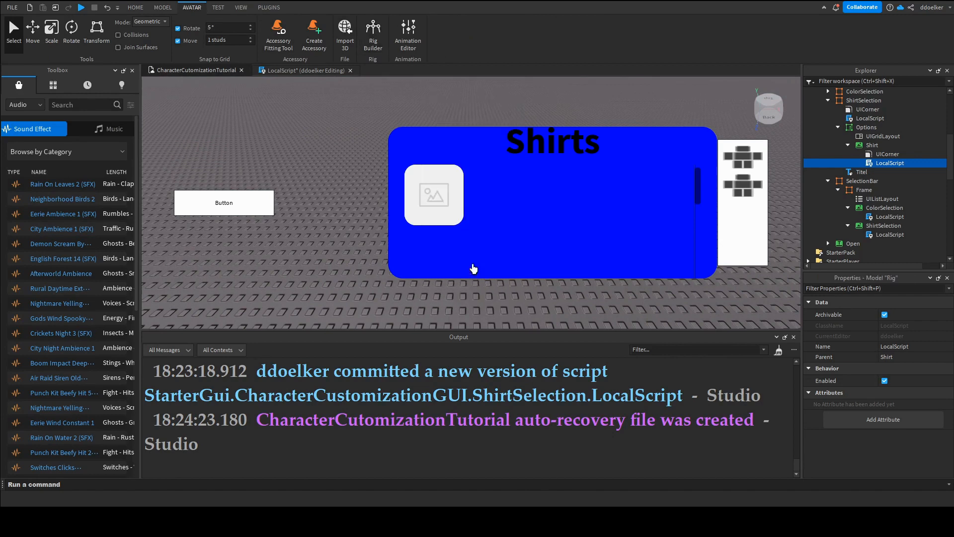
right_drag(386, 284, 392, 281)
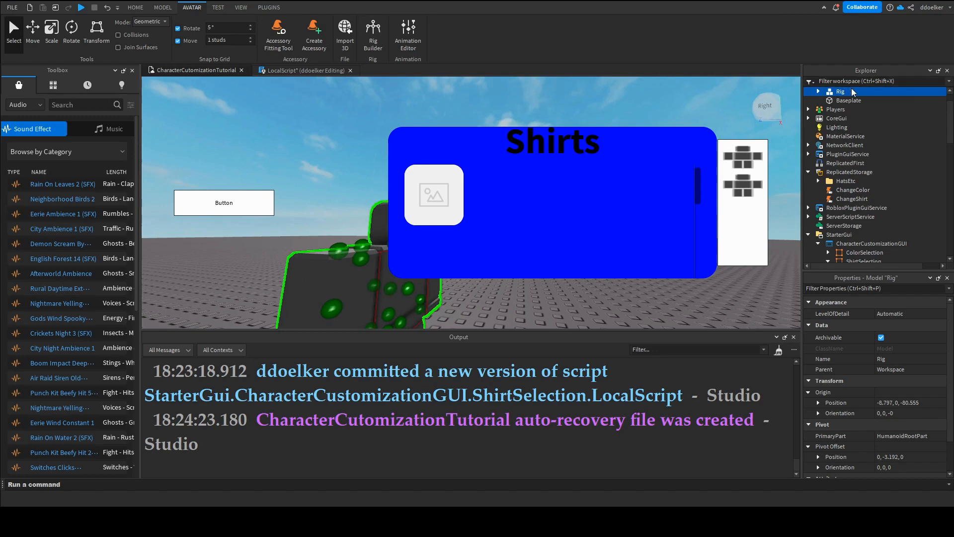
- Assign the ROBLOX Jacket to the ShirtTemplate of the rig's Clothing object
click(818, 91)
click(848, 110)
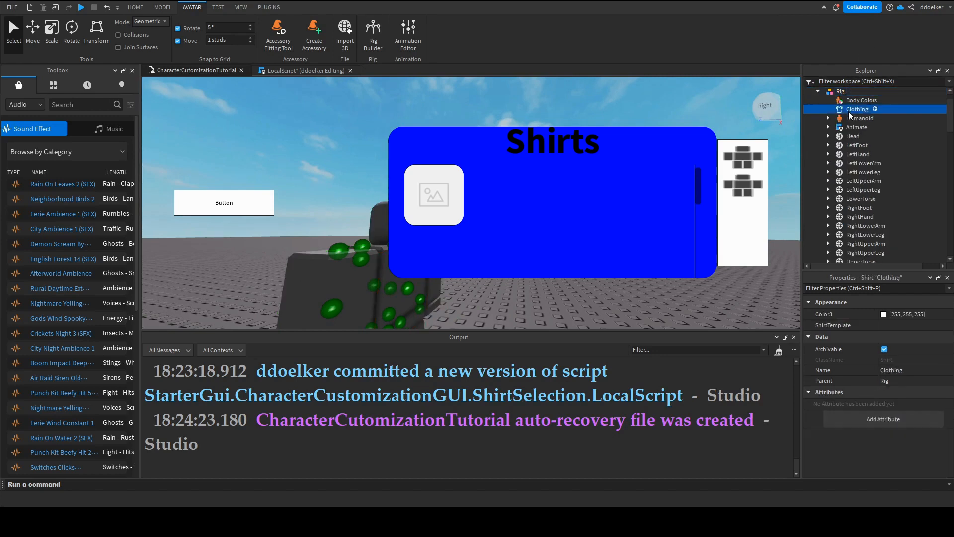
click(919, 324)
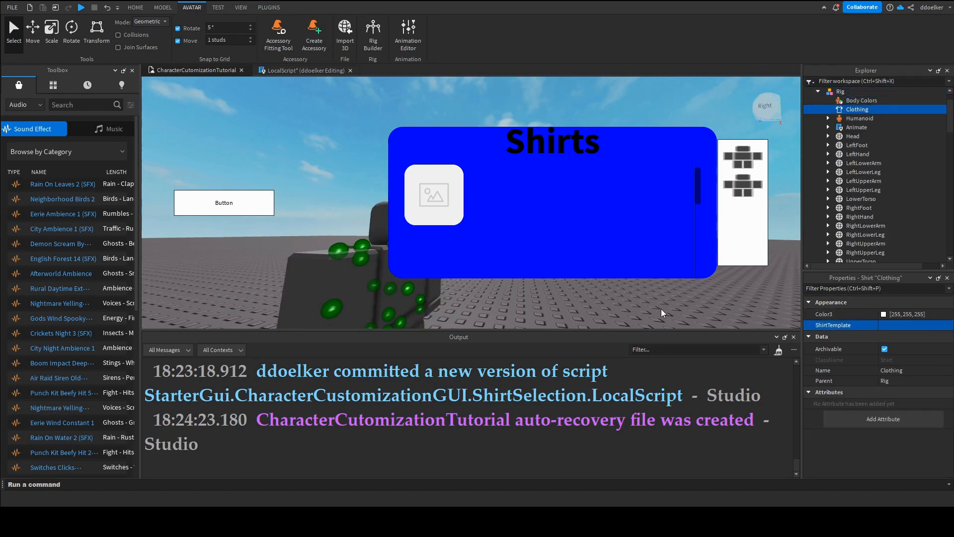
right_drag(689, 296, 673, 292)
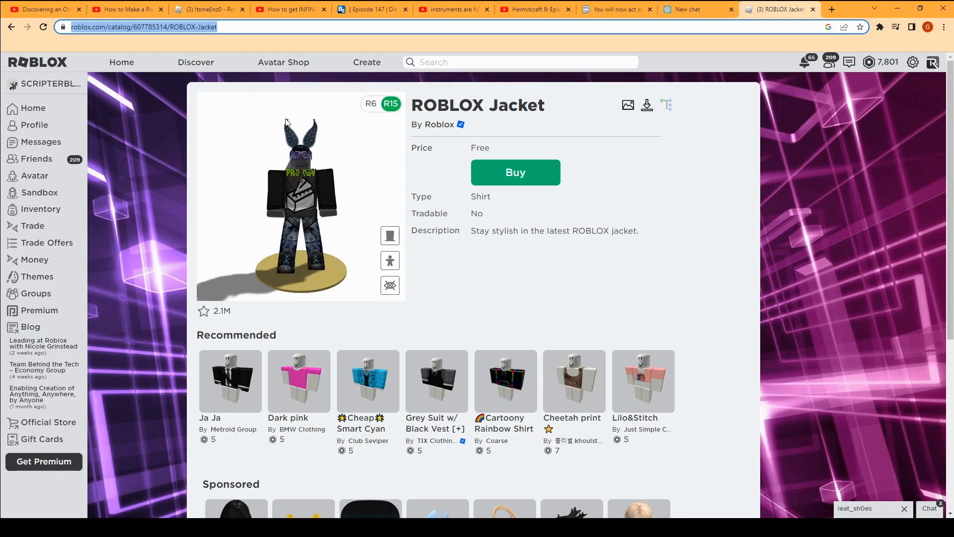
click(832, 9)
text(http://www.roblox.com/asset/?id=607785311)
key(Return)
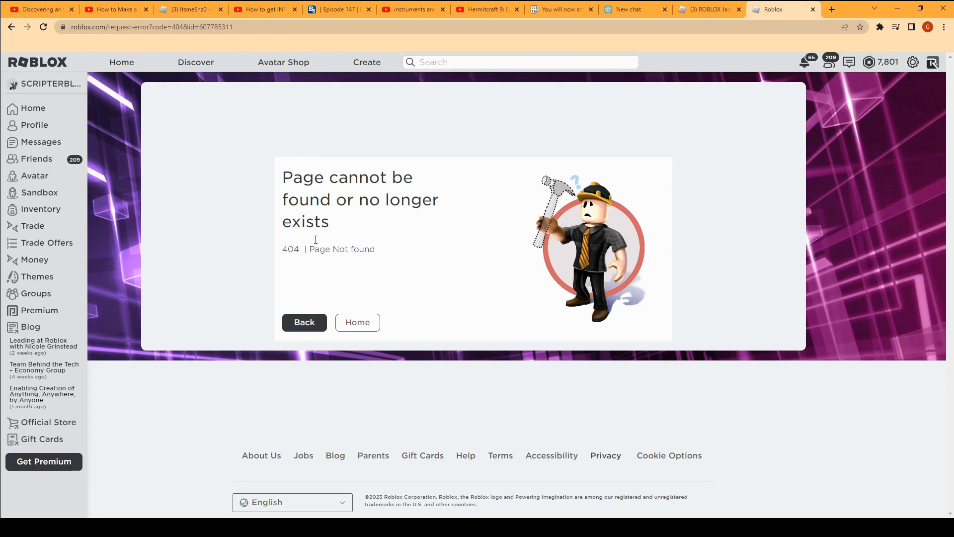
click(718, 9)
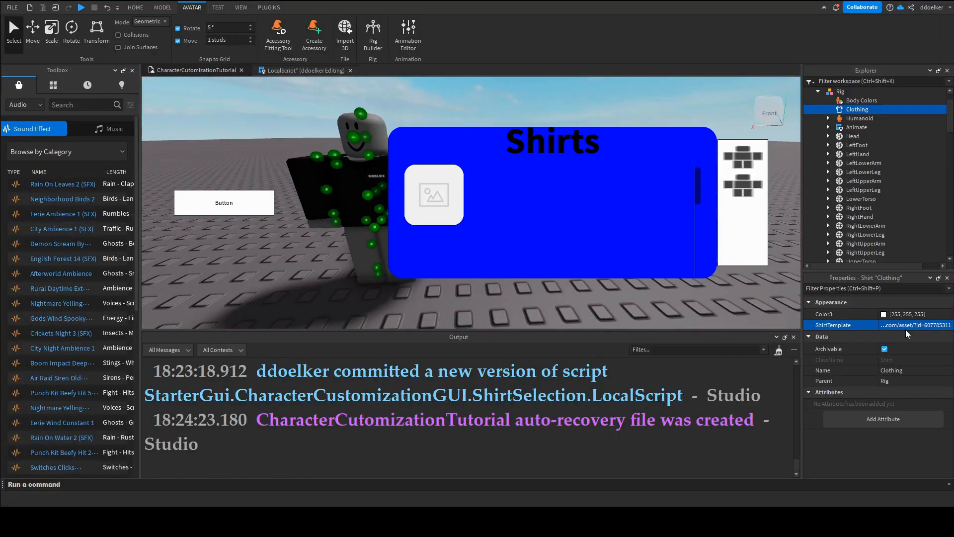
right_drag(523, 300, 641, 239)
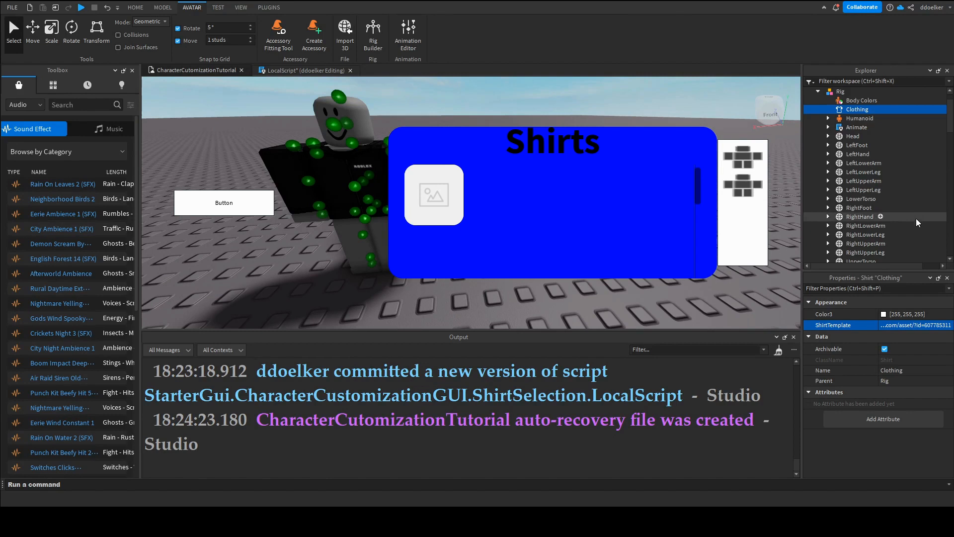
scroll(914, 221, down, 9)
scroll(905, 226, down, 4)
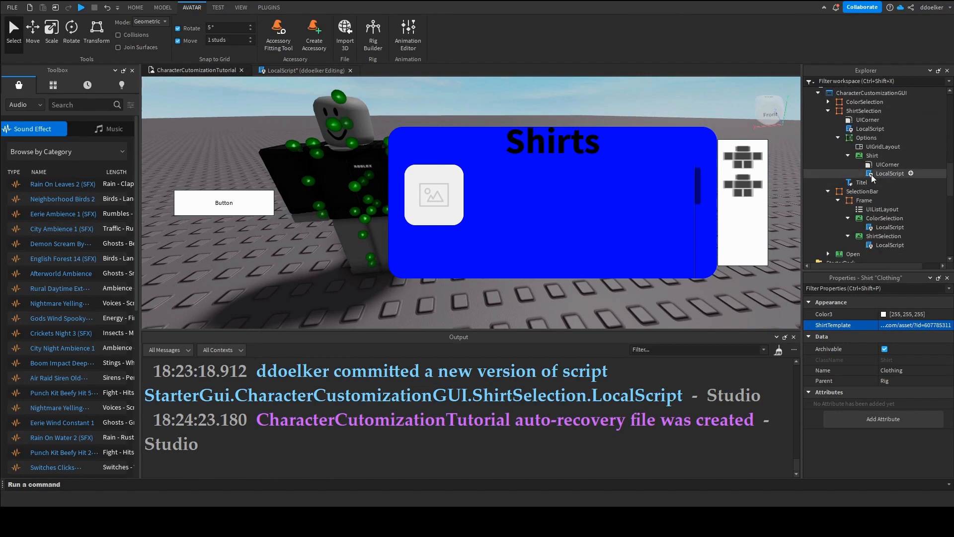
double_click(872, 175)
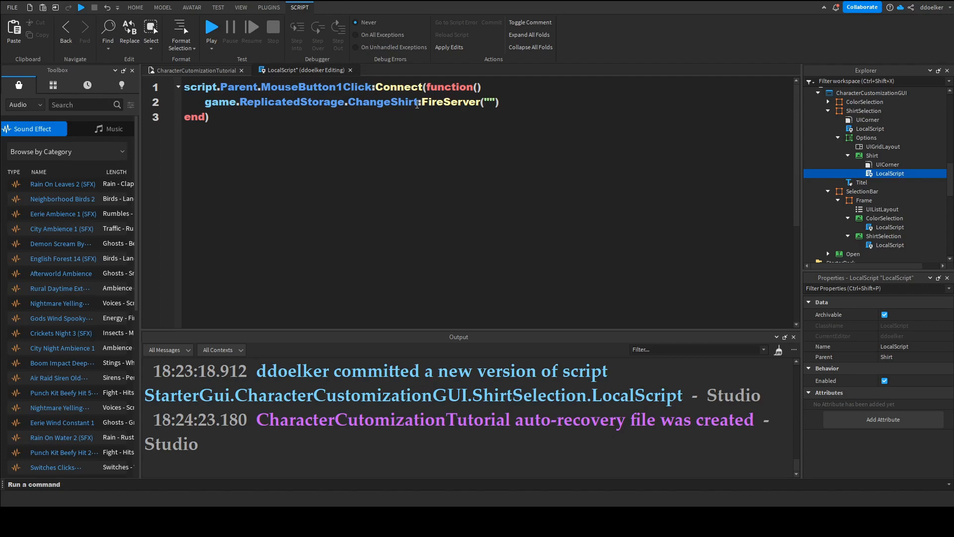
text(http://www.roblox.com/asset/?id=607785311)
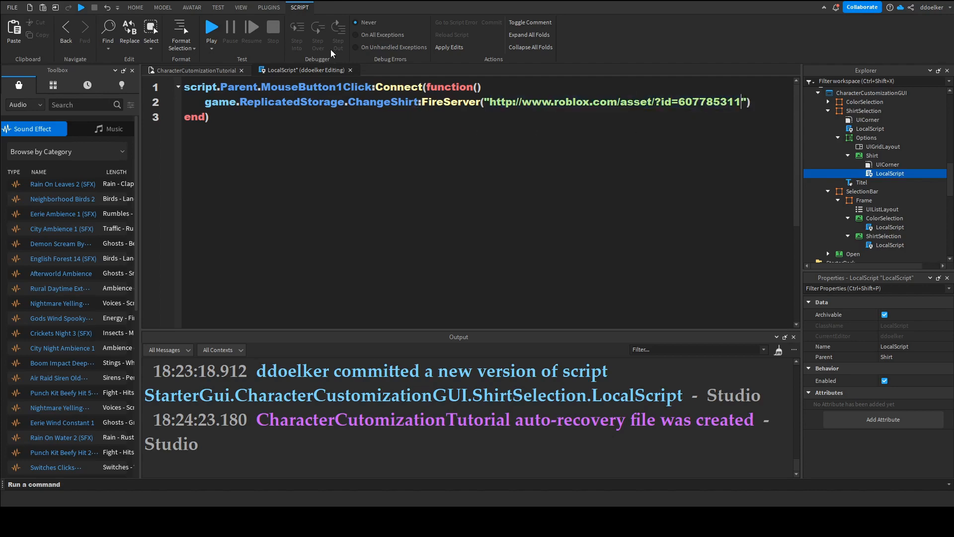
click(350, 70)
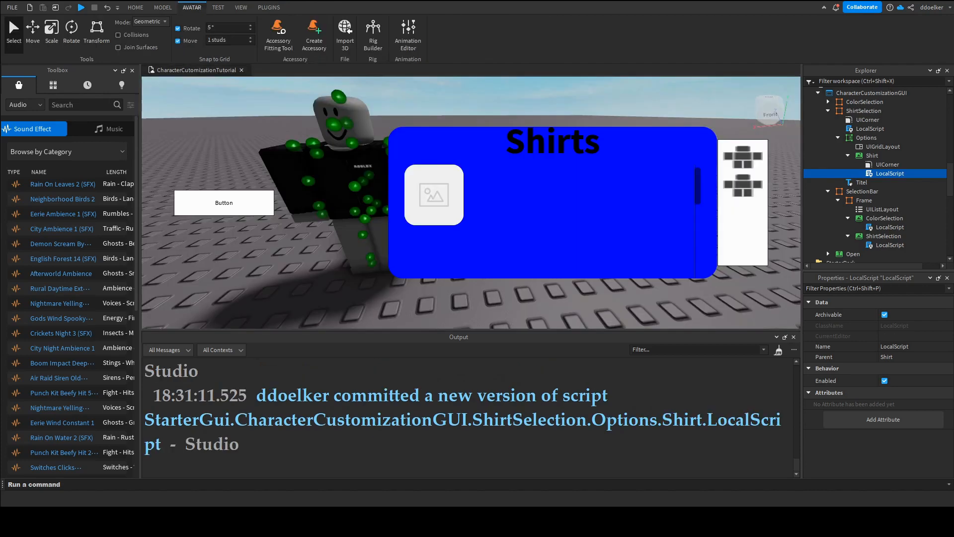
ctrl+scroll(485, 422, down, 3)
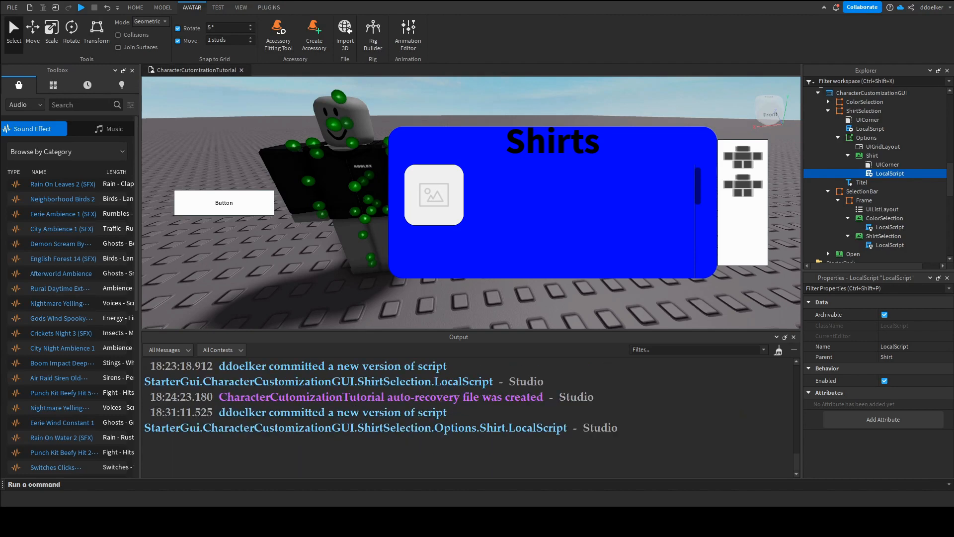
- Add a new Script to the ChangeApperance folder in ServerScriptService and name it ChangeShirt
scroll(830, 235, up, 5)
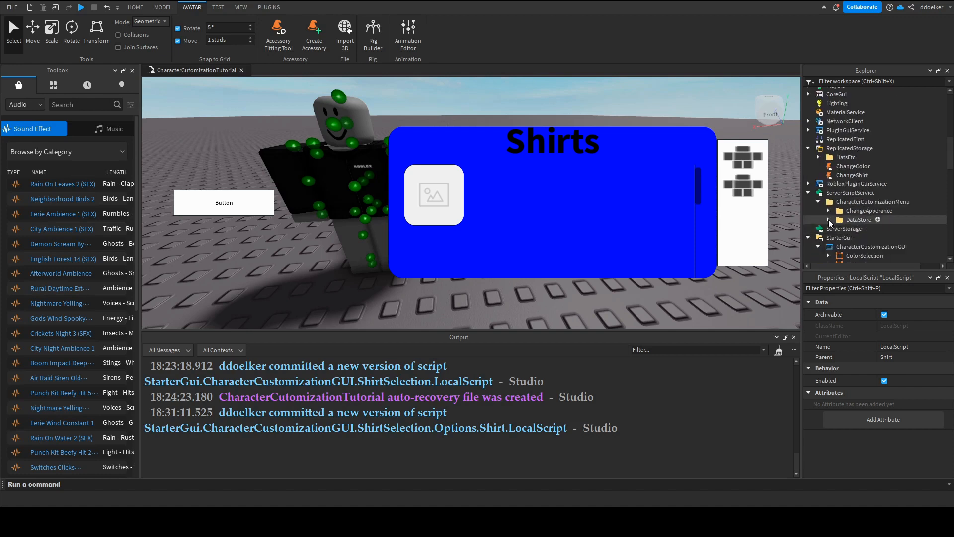
click(828, 211)
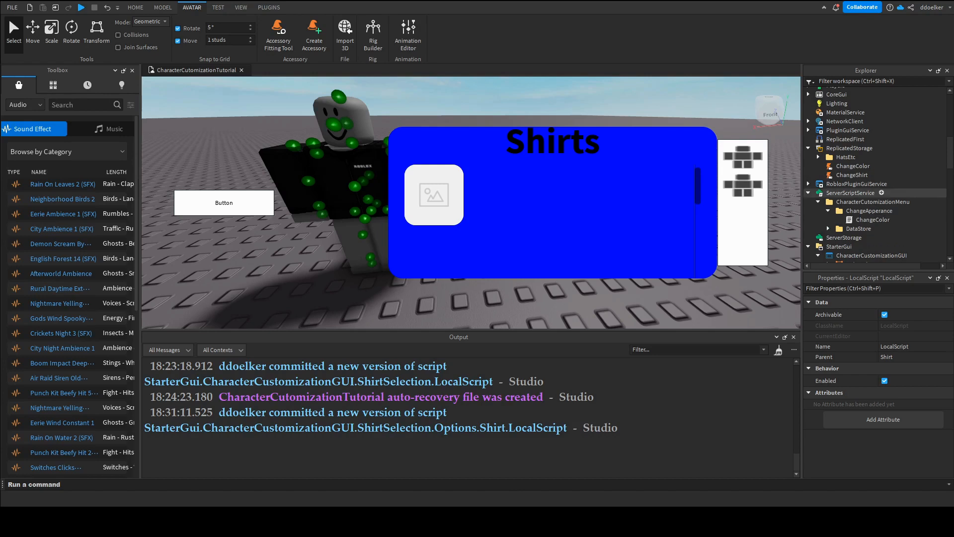
click(903, 211)
click(844, 238)
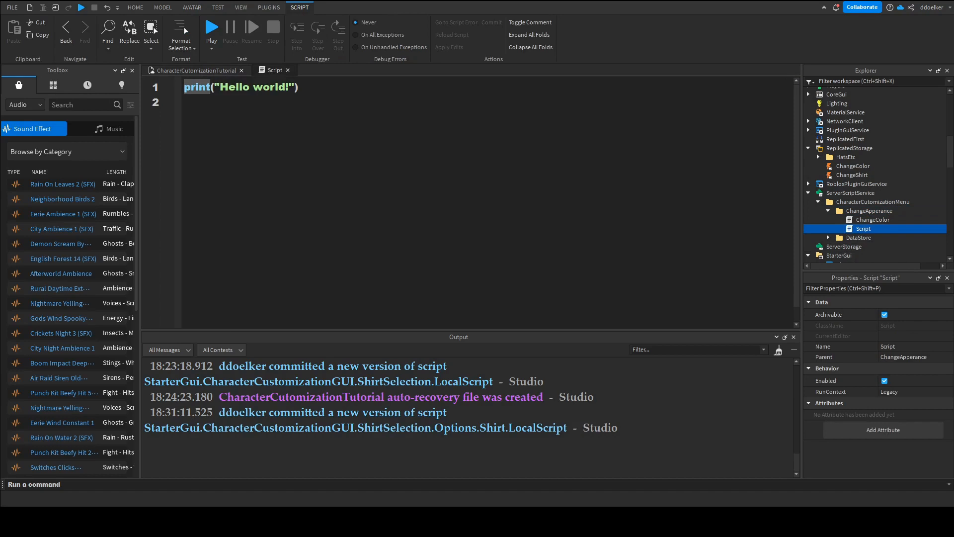
click(862, 230)
text(ChangeShirt)
key(Return)
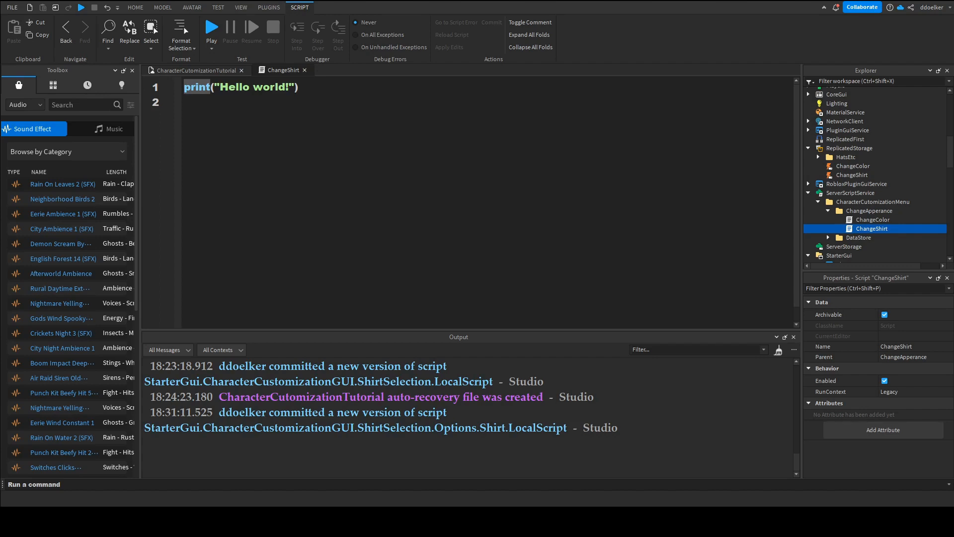
- Replace the default code with a game.ReplicatedStorage.ChangeShirt.OnServerEvent handler whose connected function takes plr and id
key(ctrl+a)
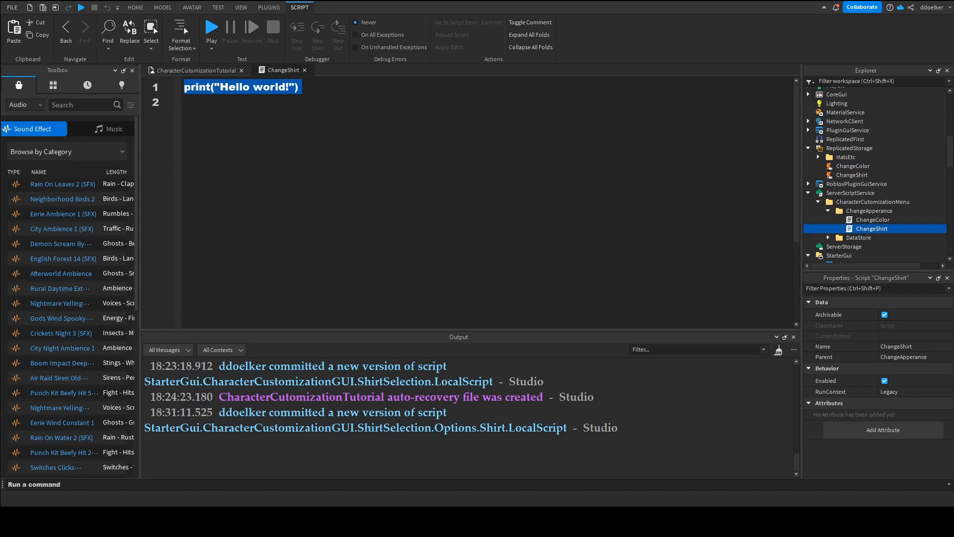
text(game.ReplicatedStorage)
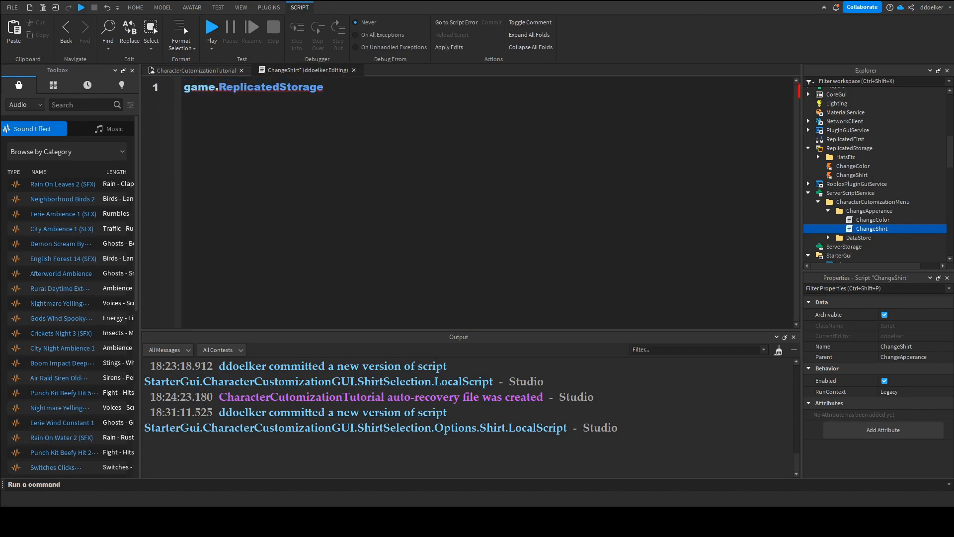
text(.ChangeShirt)
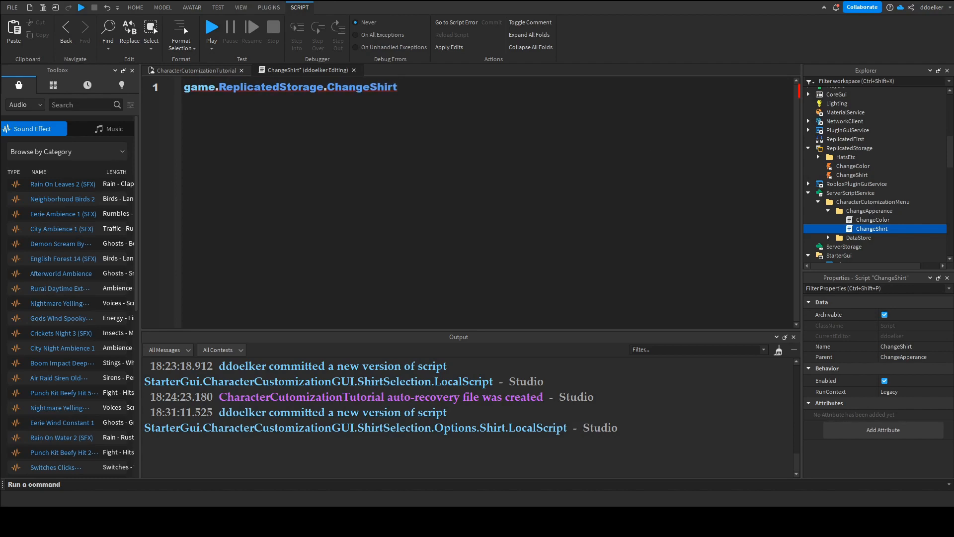
text(.onServerEvent)
text(:Connect(function(plr.)
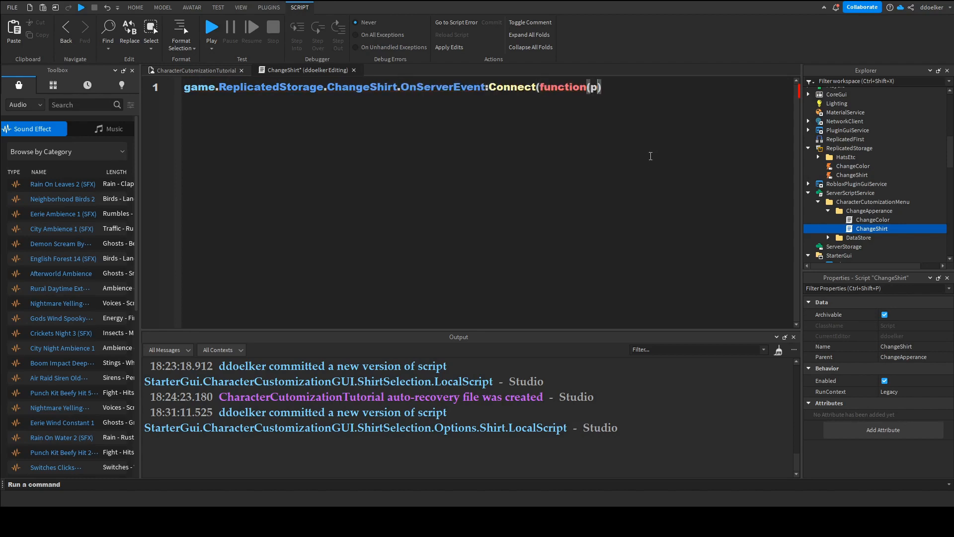
key(BackSpace)
text(, id))
key(Return)
- Inside the handler, store plr.Character in a local char variable and assign id to char.Shirt.ShirtTemplate
text(local)
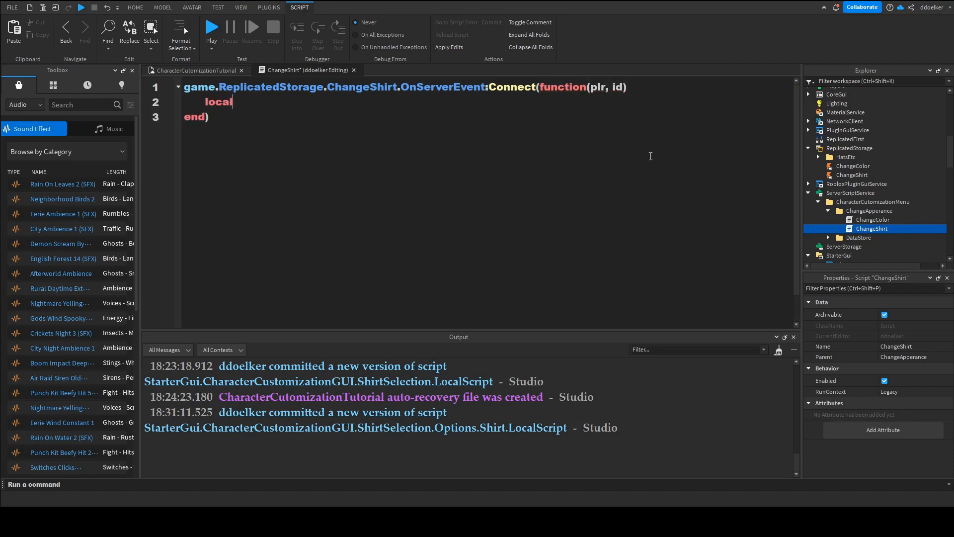
text( char = plr.Cha)
key(Tab)
key(Return)
text(char.Shir)
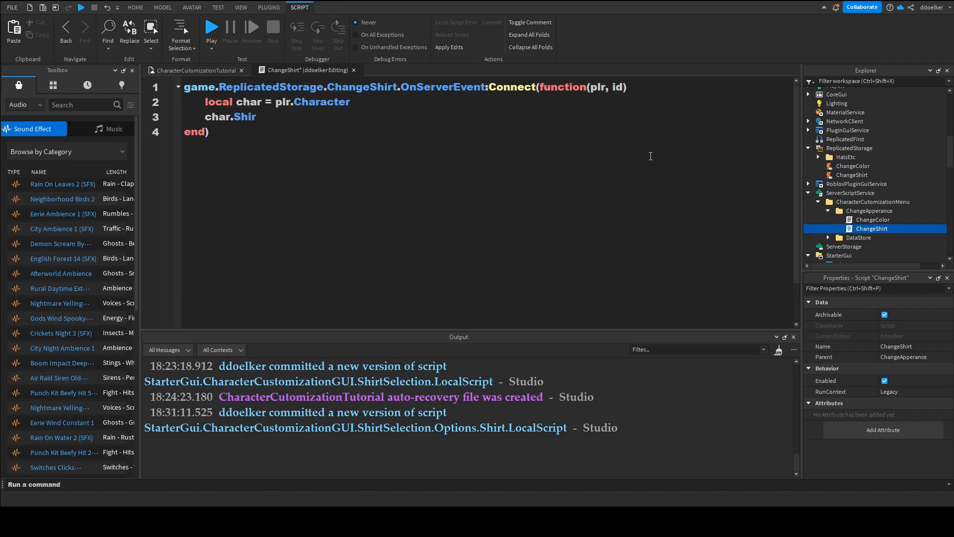
text(t.ShirtTemplate)
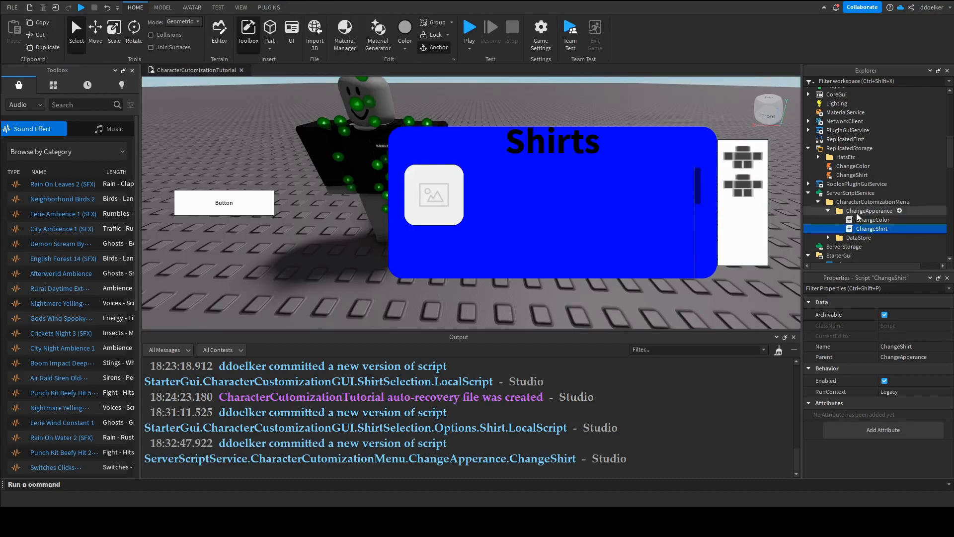
- Reopen the ChangeShirt script and review its event parameters, the char variable and the ShirtTemplate assignment
double_click(864, 228)
click(243, 98)
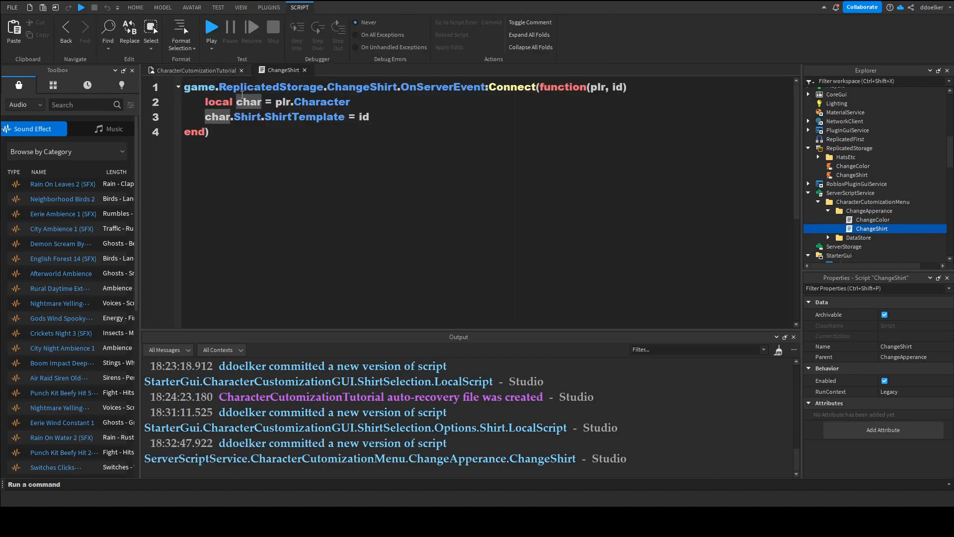
triple_click(593, 88)
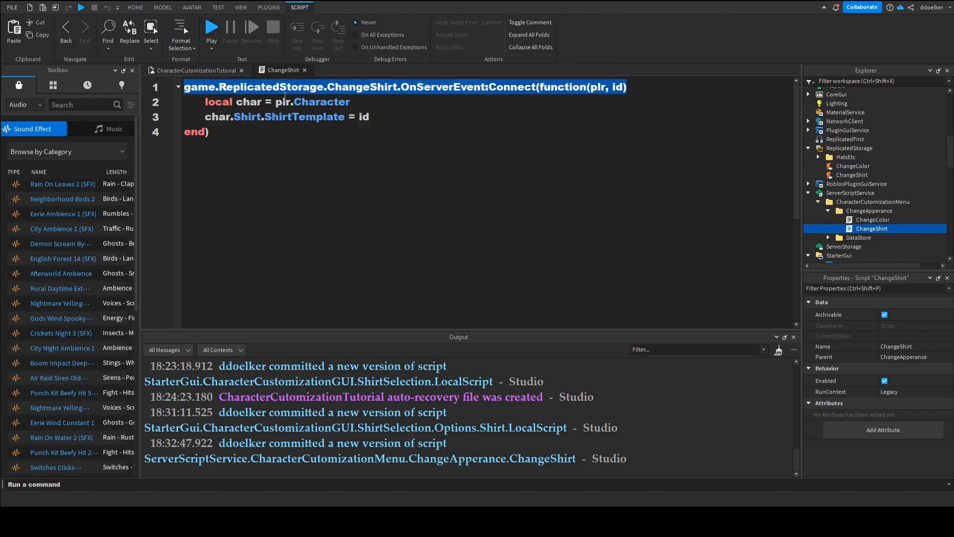
click(195, 69)
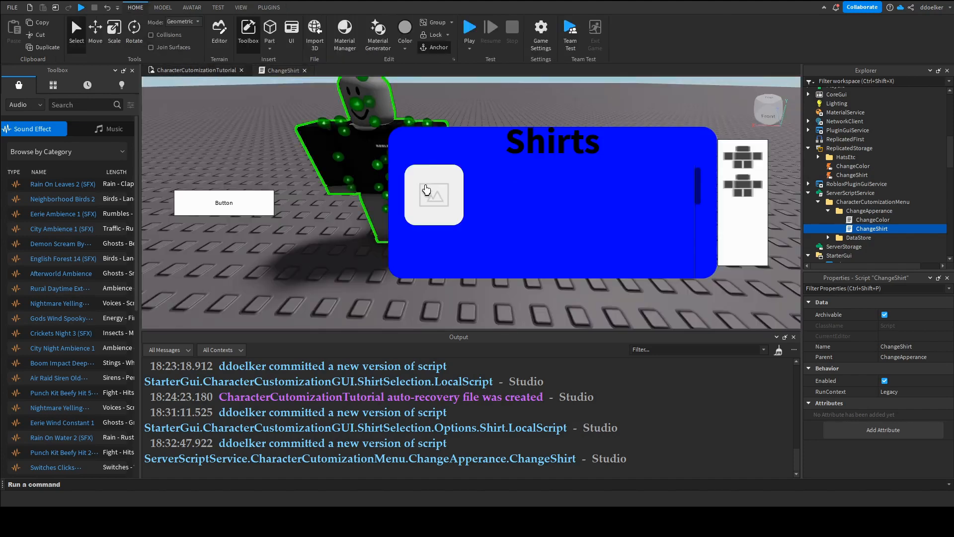
click(266, 71)
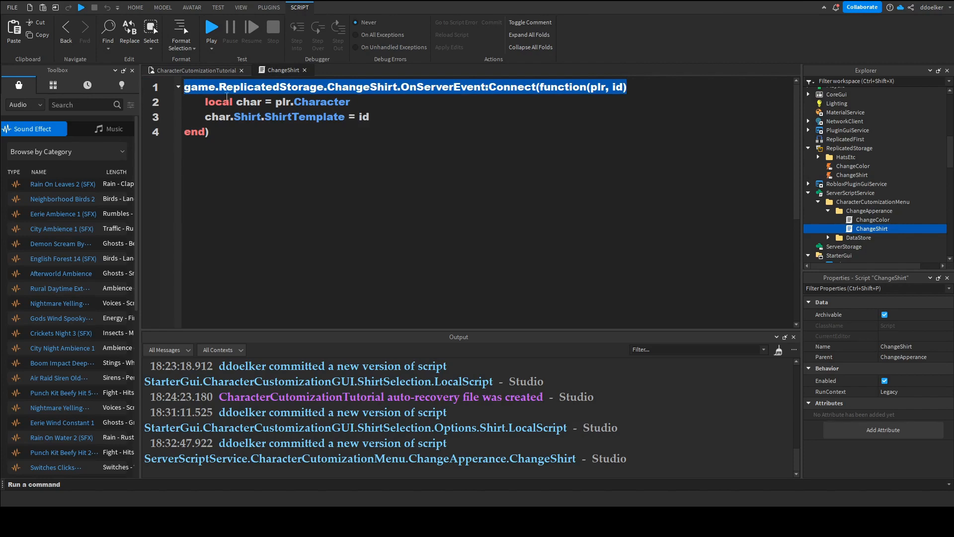
drag(204, 101, 379, 108)
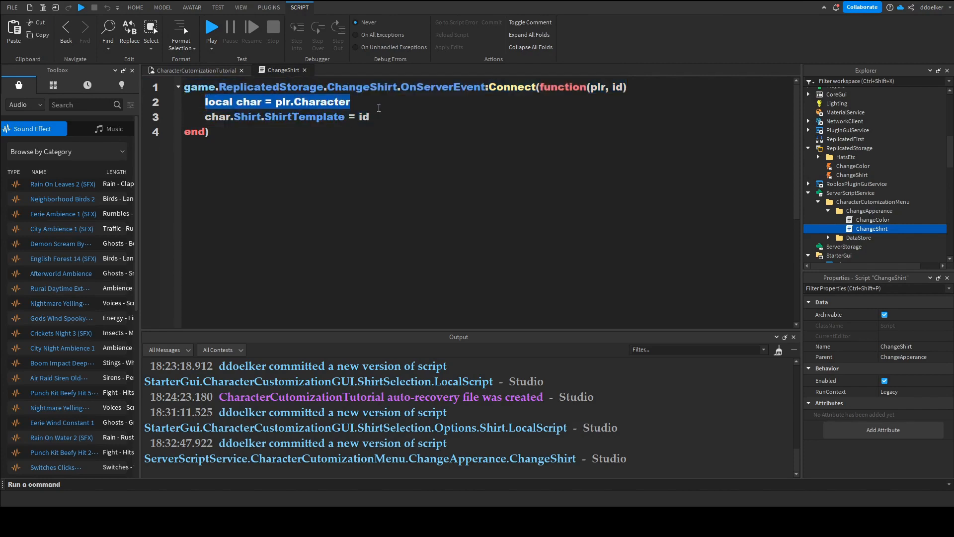
click(589, 87)
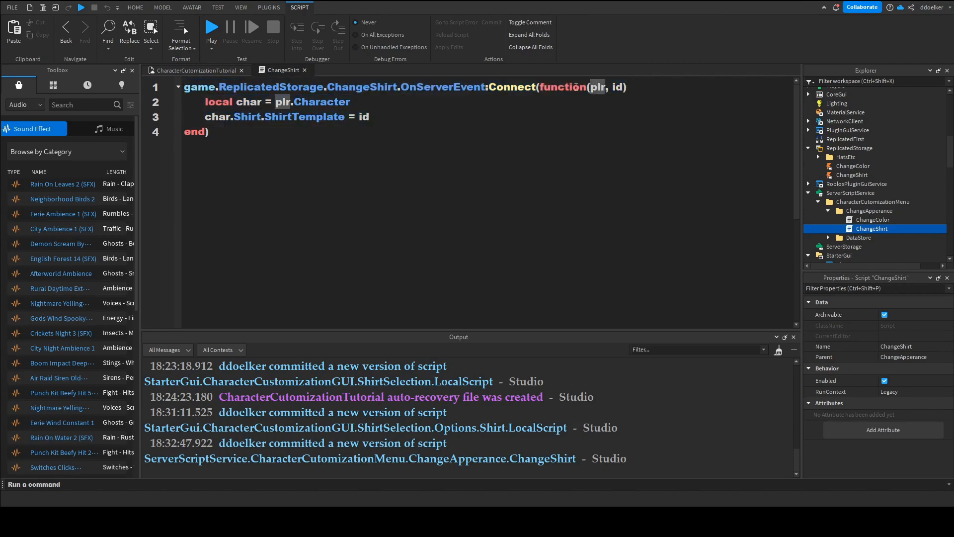
drag(352, 102, 316, 114)
click(248, 119)
double_click(249, 116)
click(277, 117)
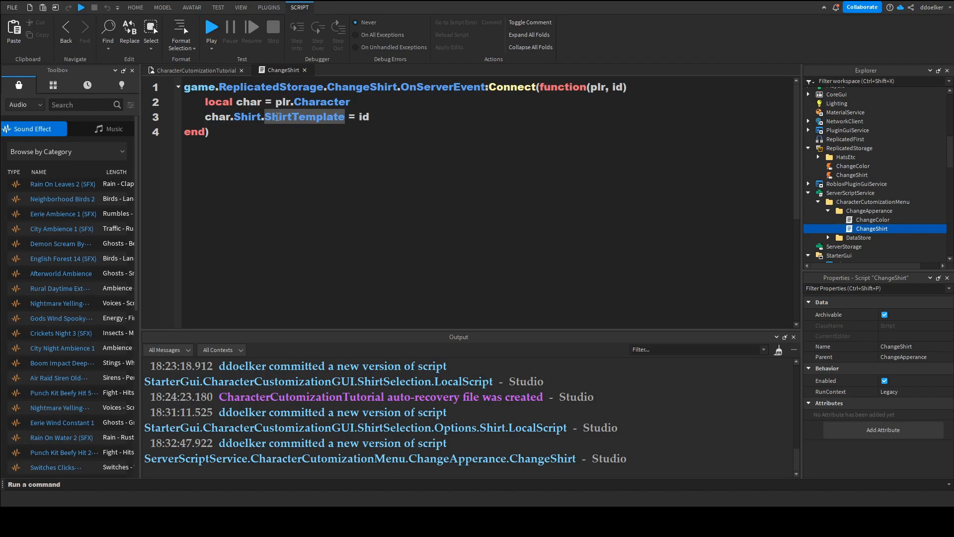
double_click(274, 116)
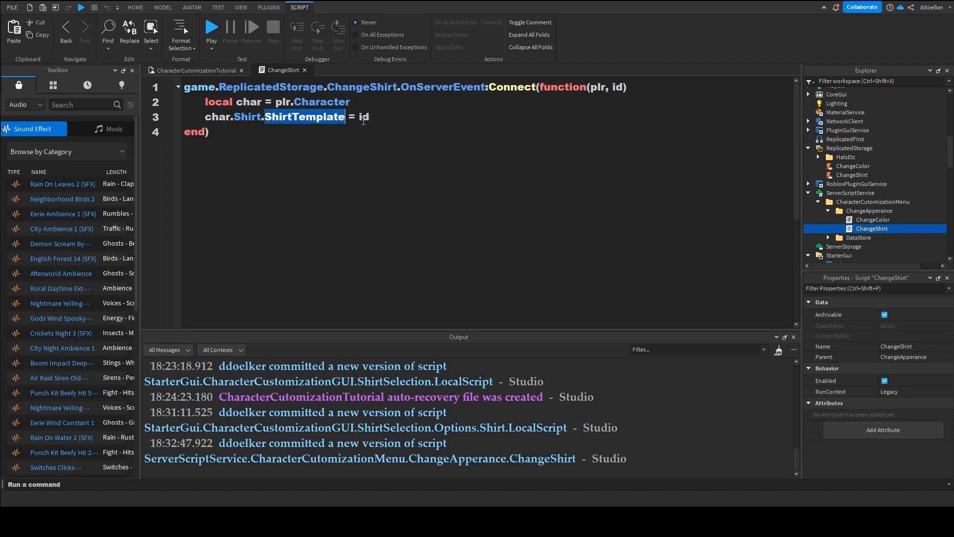
click(369, 119)
double_click(363, 119)
click(362, 118)
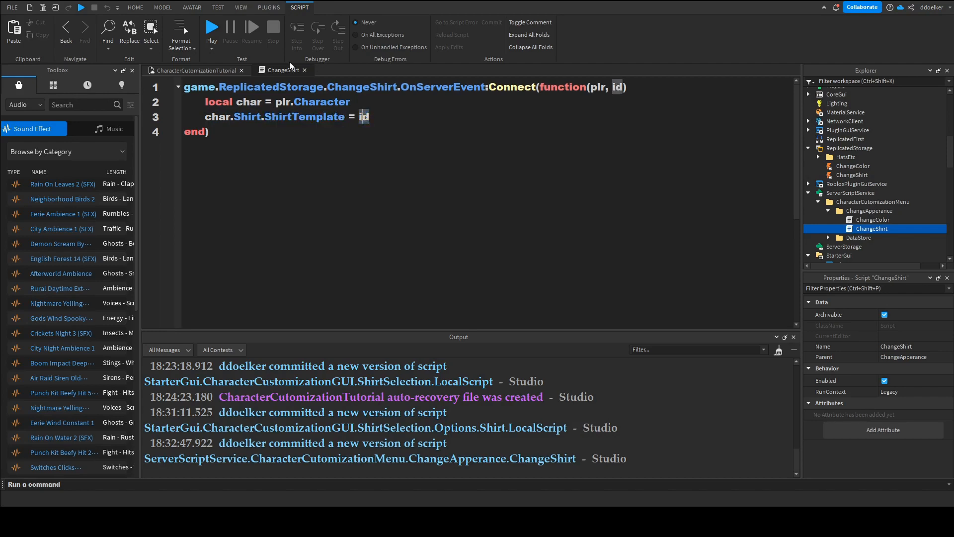
click(305, 70)
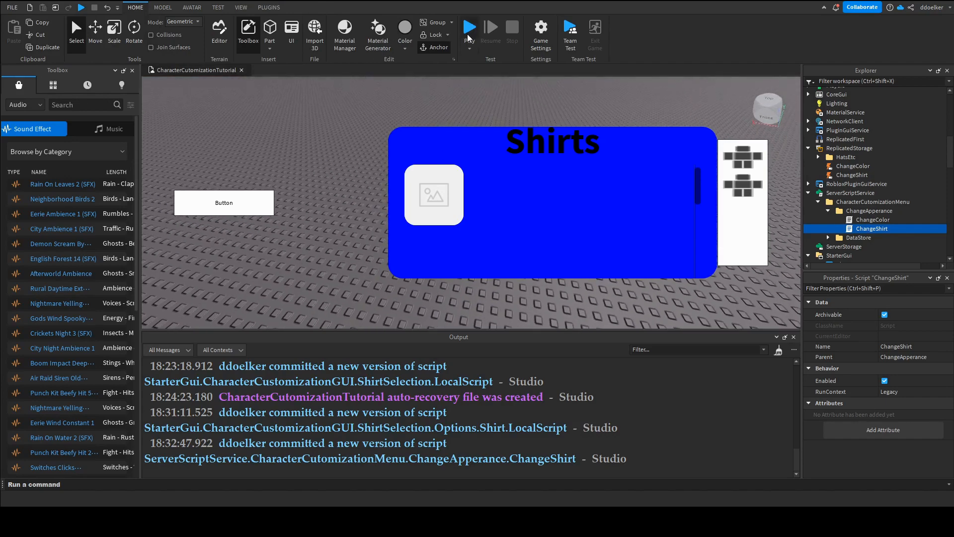
- Playtest the place, try the shirt button on the character, then close the Output window and stop the test
click(468, 38)
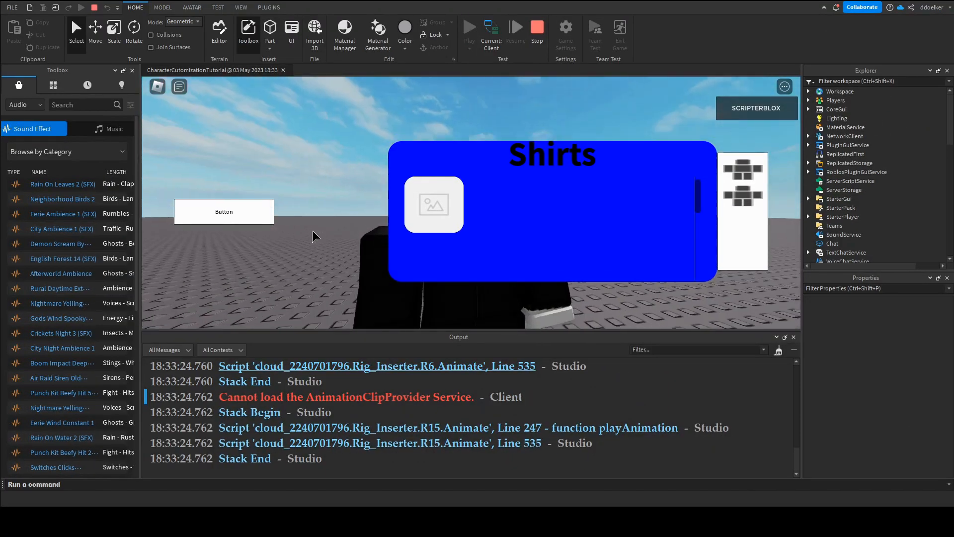
click(454, 292)
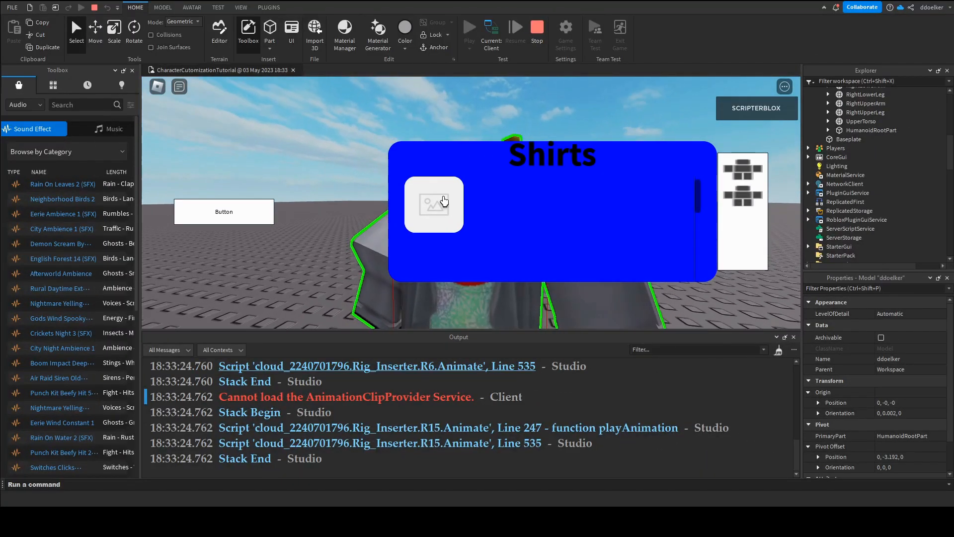
click(443, 201)
right_drag(365, 199, 354, 205)
scroll(354, 204, down, 8)
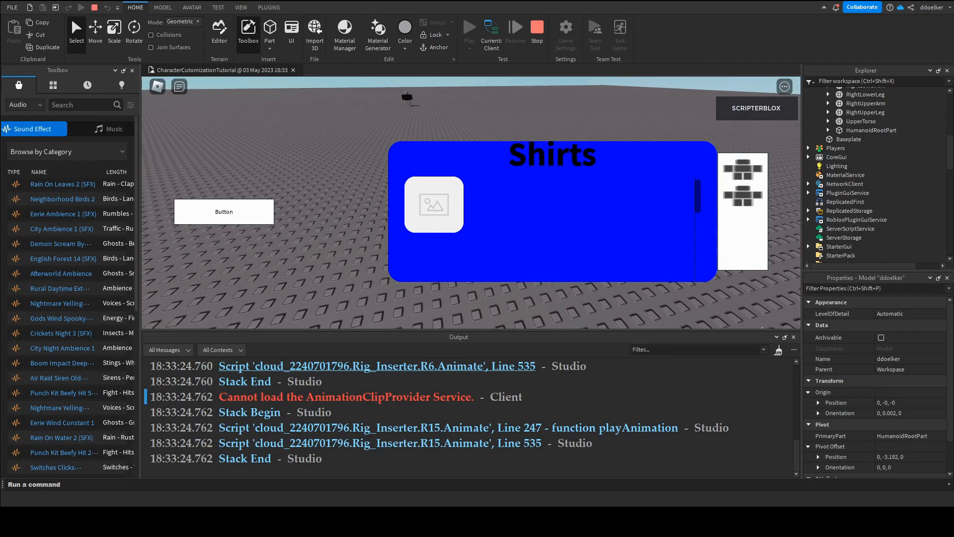
click(794, 337)
click(537, 28)
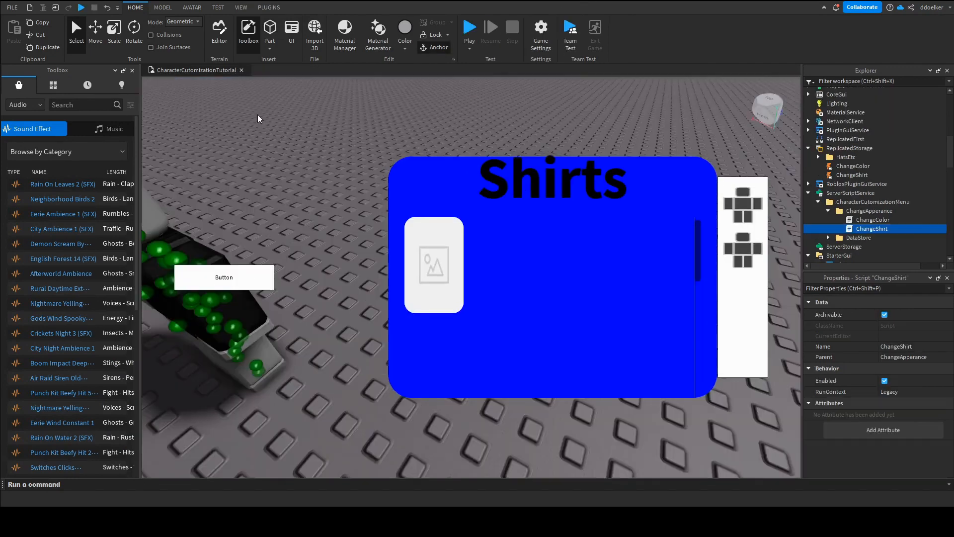
- Duplicate the Shirt image button in Options and check the asset URL in the copy's LocalScript
right_drag(373, 124, 373, 123)
scroll(857, 206, down, 5)
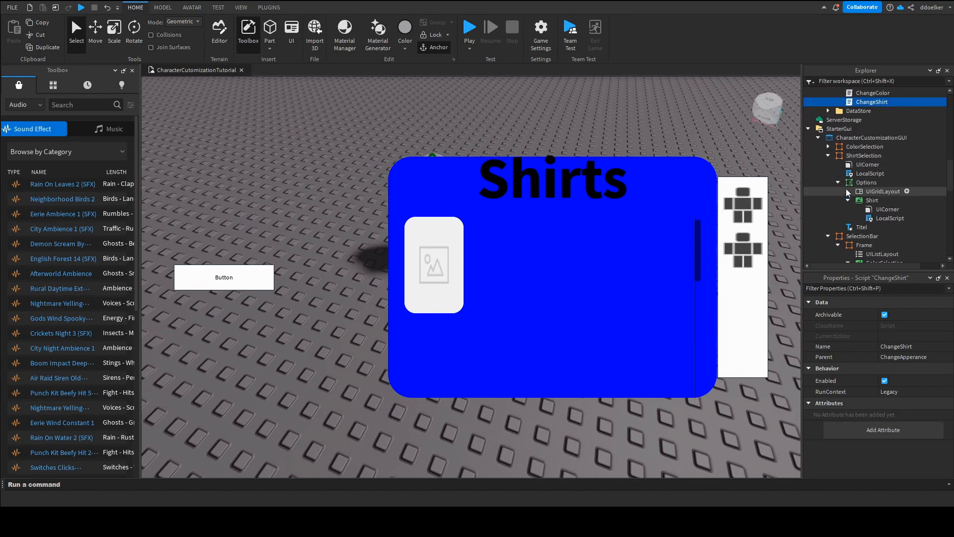
click(857, 202)
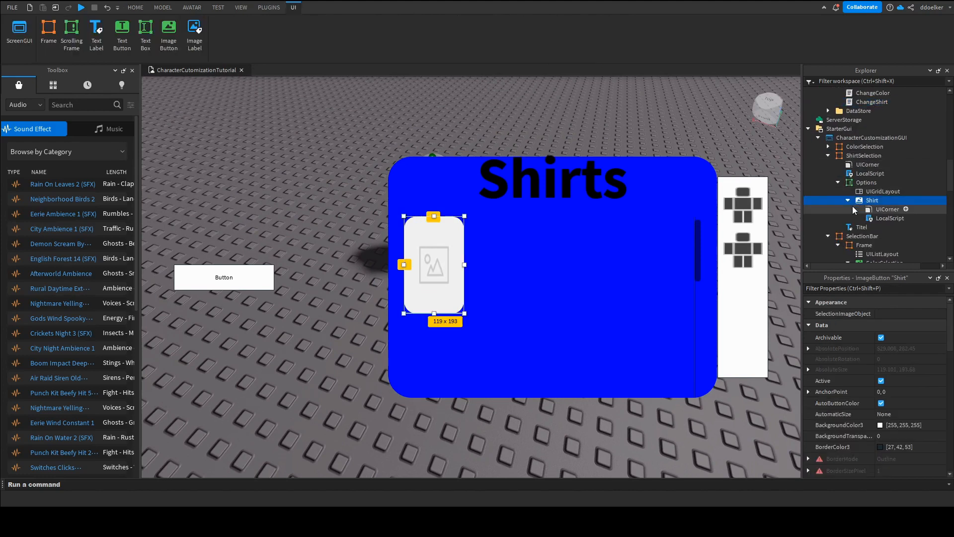
key(ctrl+d)
double_click(872, 245)
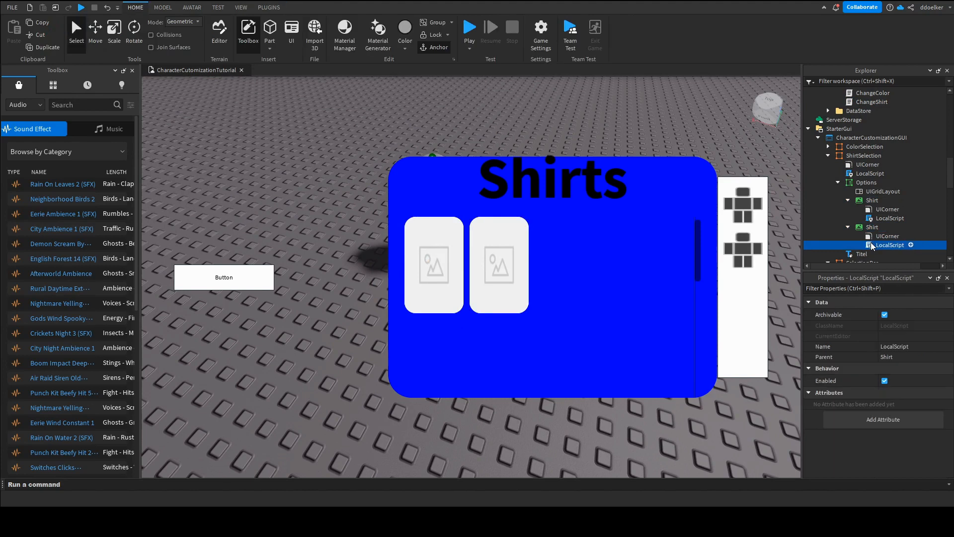
drag(490, 103, 742, 101)
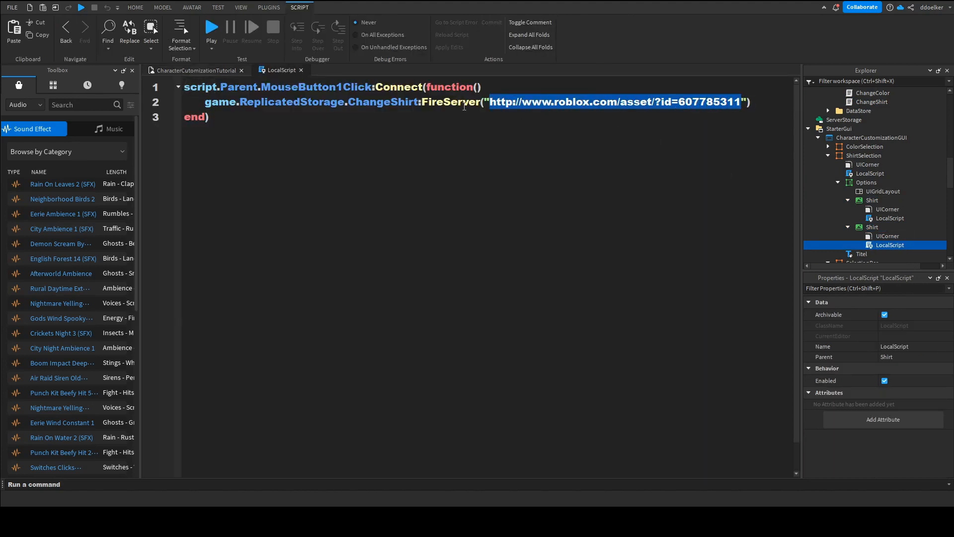
click(464, 104)
click(301, 70)
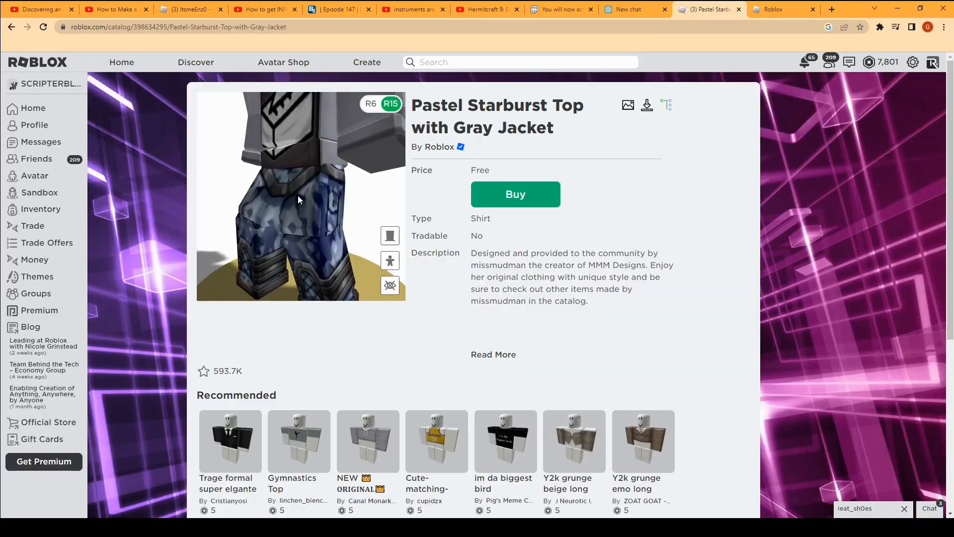
- Preview the Pastel Starburst Top with Gray Jacket on the Default avatar body in the Roblox catalog, framing the torso up close
scroll(300, 193, down, 6)
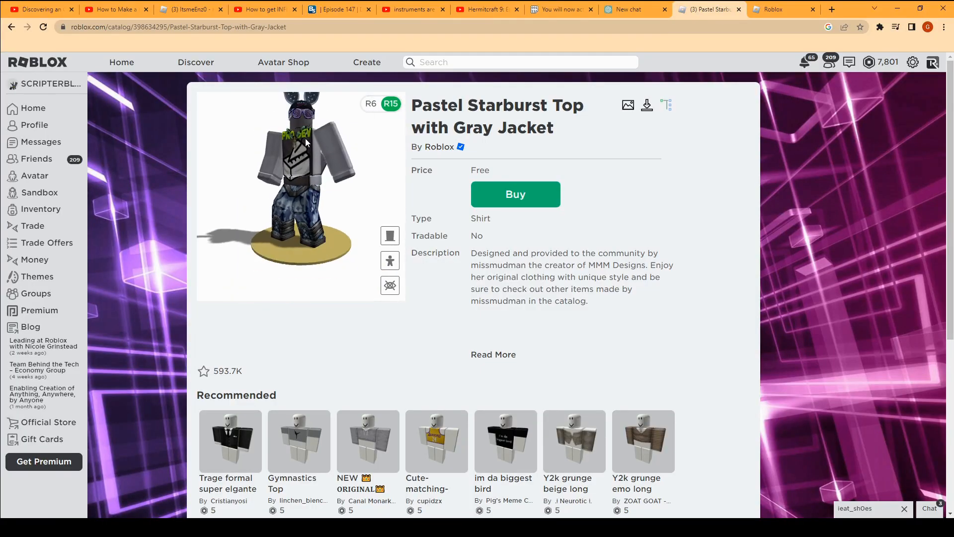
scroll(303, 169, up, 3)
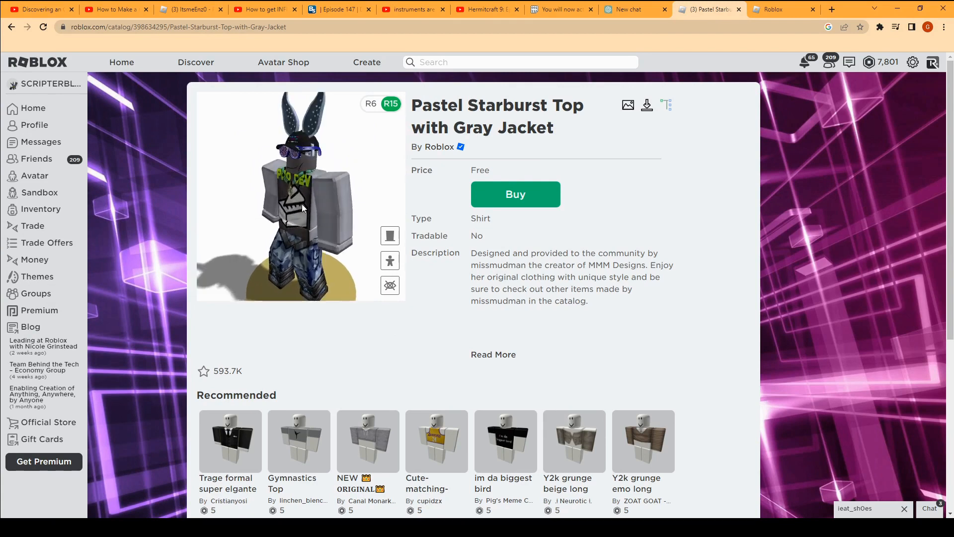
scroll(302, 204, up, 3)
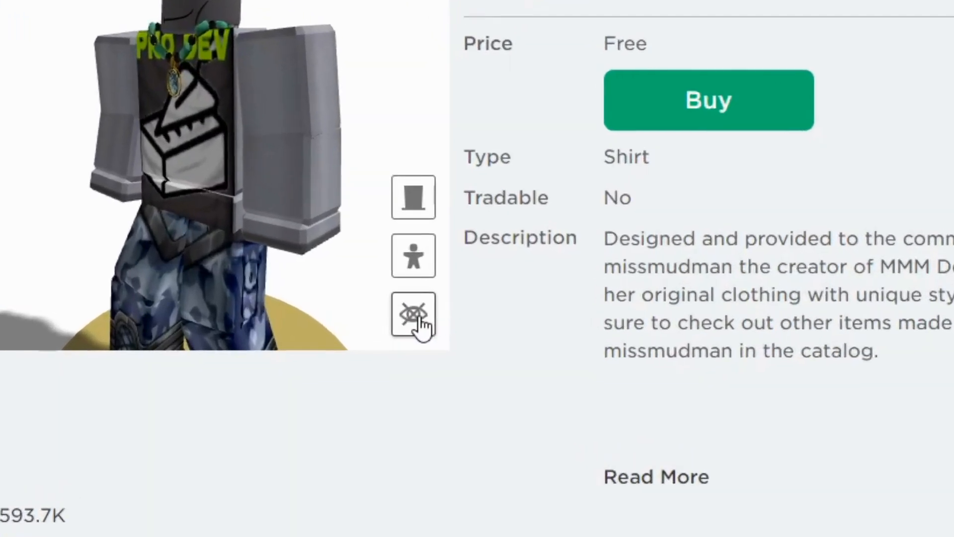
click(390, 260)
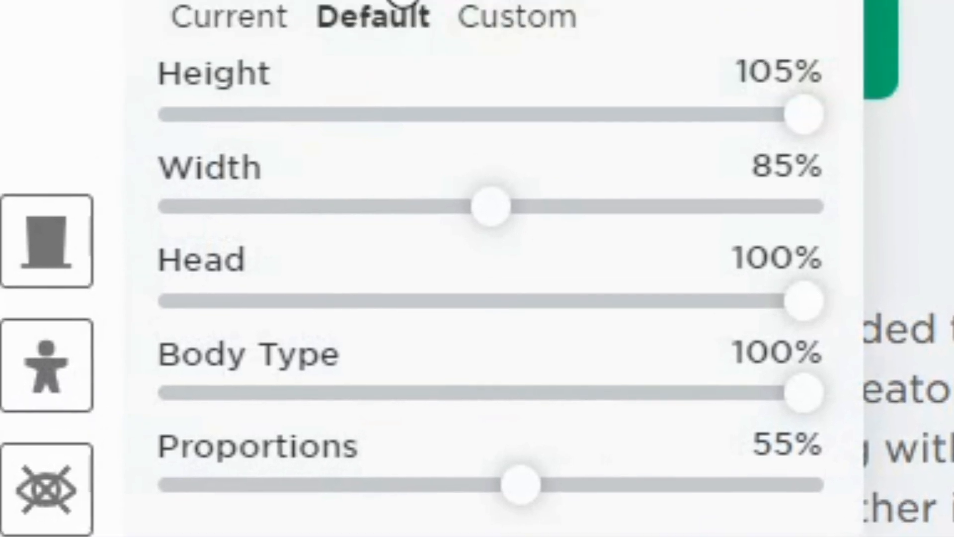
click(400, 2)
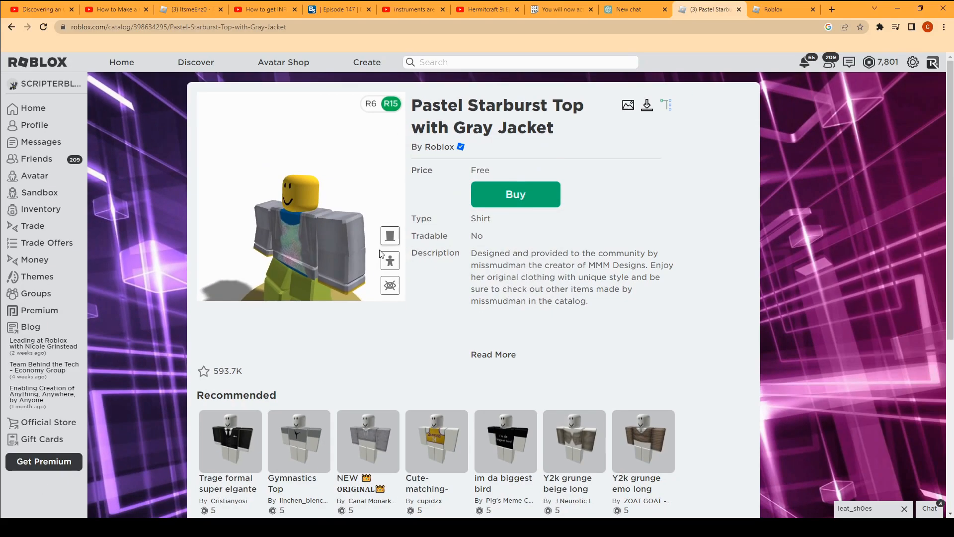
click(305, 252)
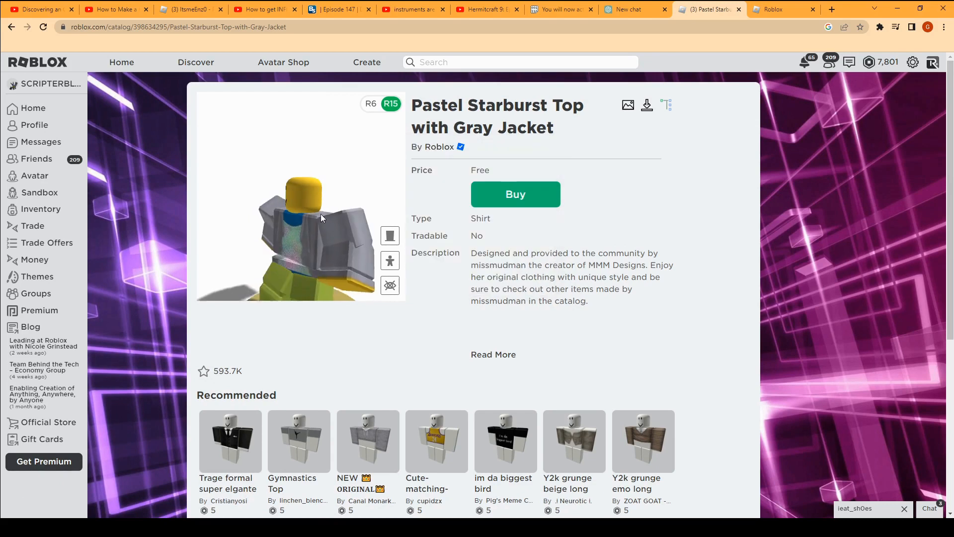
drag(311, 217, 318, 213)
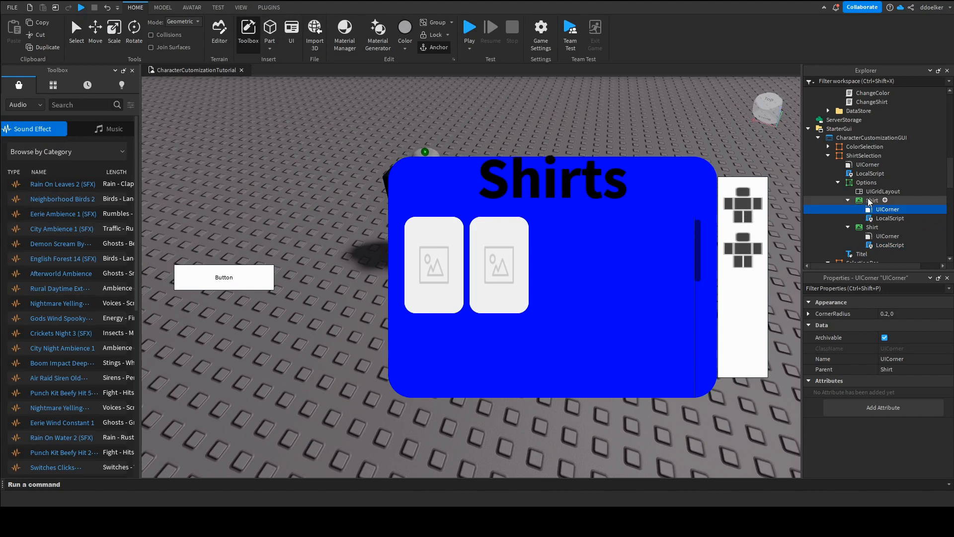
click(869, 201)
scroll(890, 368, down, 10)
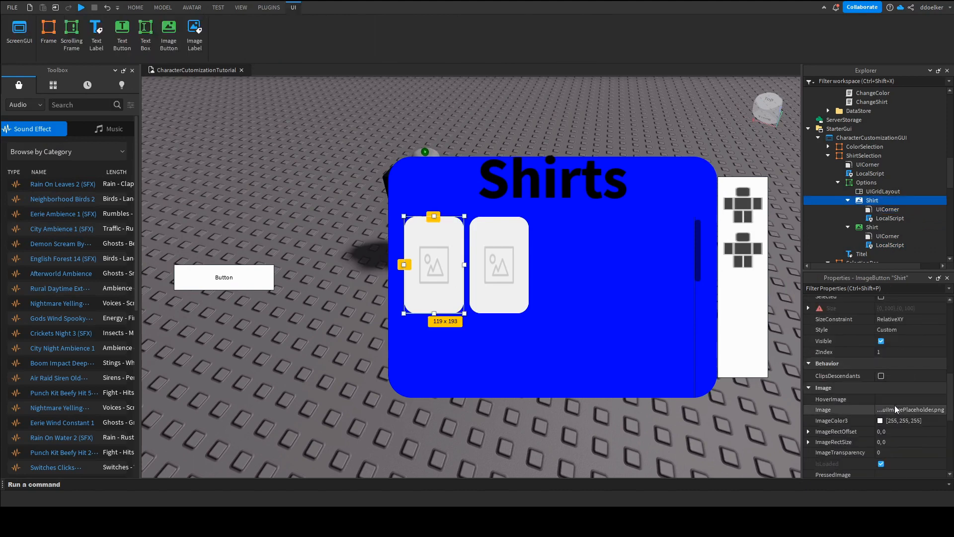
click(904, 409)
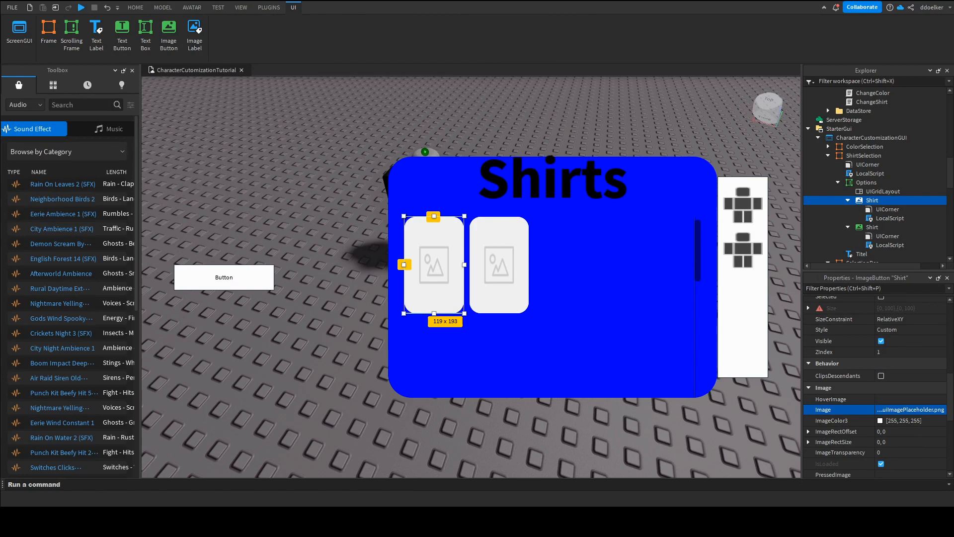
scroll(867, 378, down, 2)
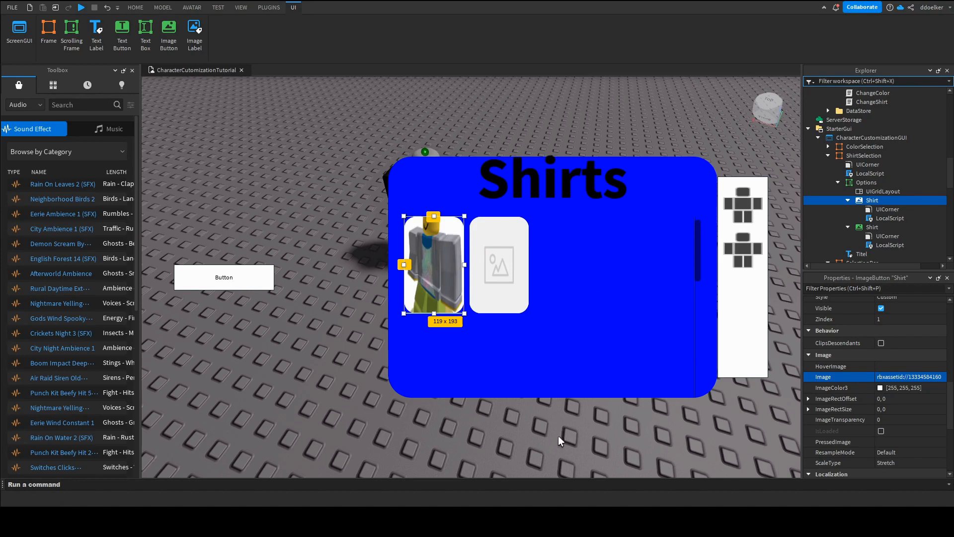
click(283, 415)
right_drag(327, 338, 357, 263)
drag(353, 259, 355, 356)
key(ctrl+z)
key(a)
right_drag(351, 394, 348, 392)
key(d)
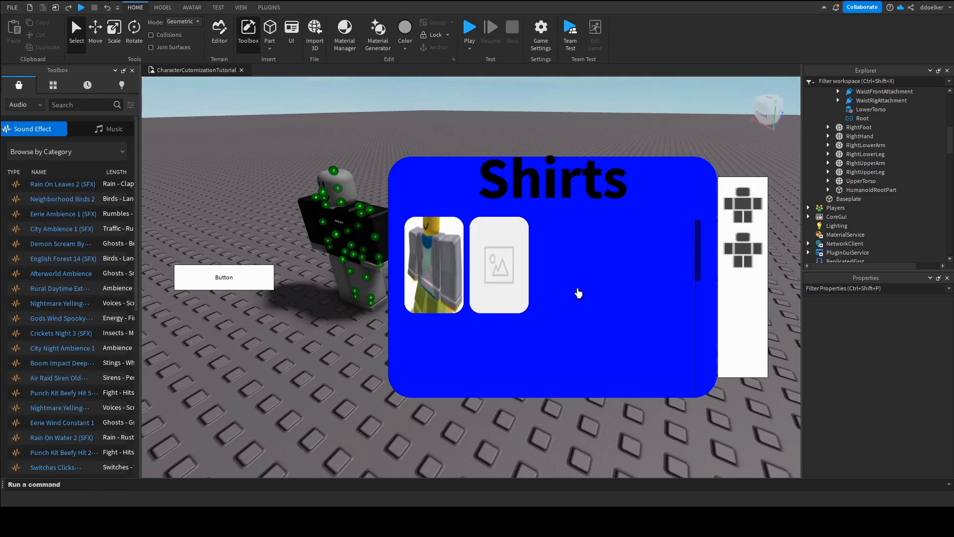
right_drag(550, 299, 566, 321)
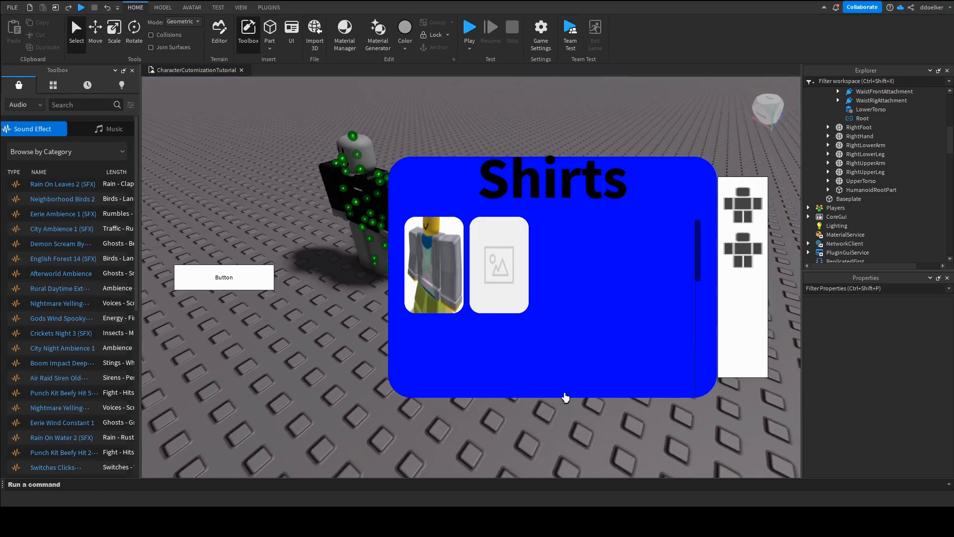
scroll(568, 315, down, 3)
- Playtest the place, dismiss the terrain upgrade prompt, and toggle the color and shirt panels from the selection bar
click(469, 31)
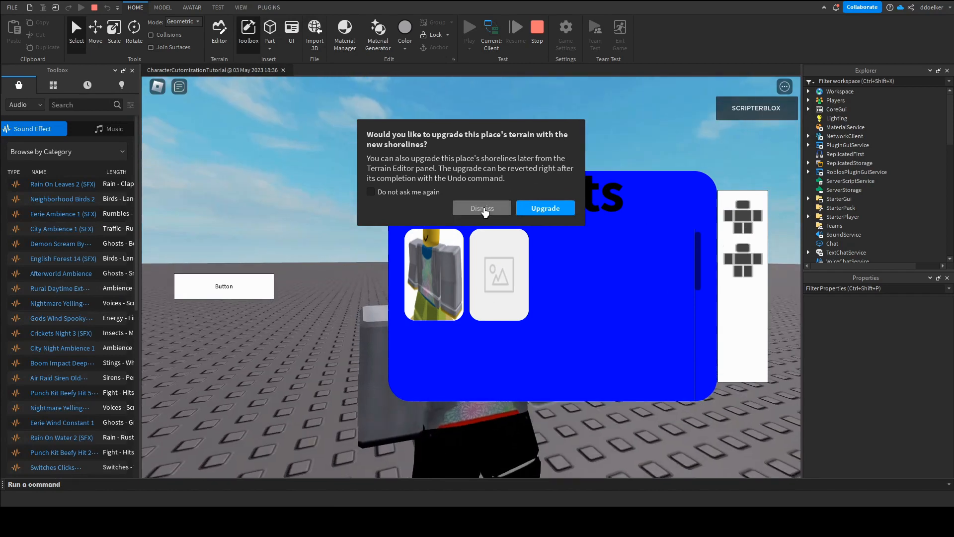
click(483, 208)
click(744, 219)
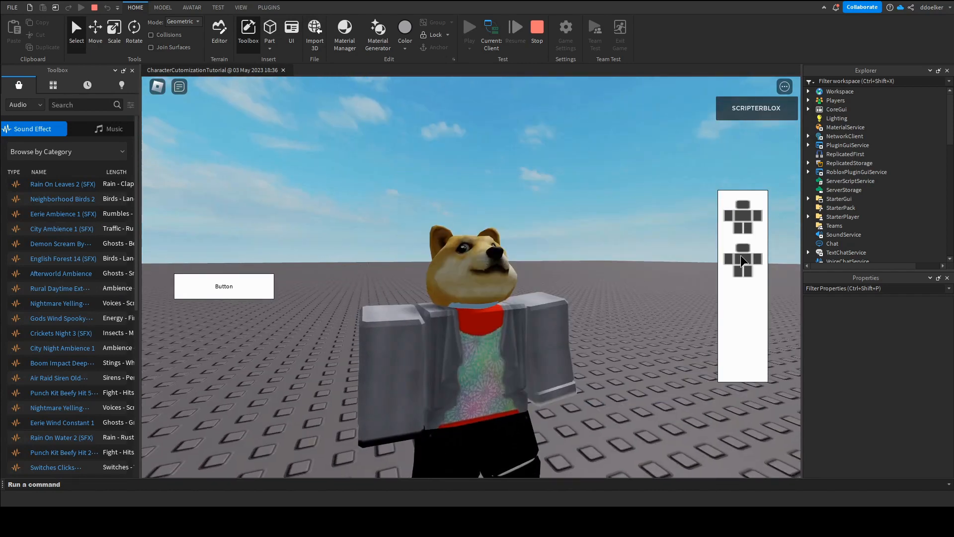
click(736, 211)
click(740, 254)
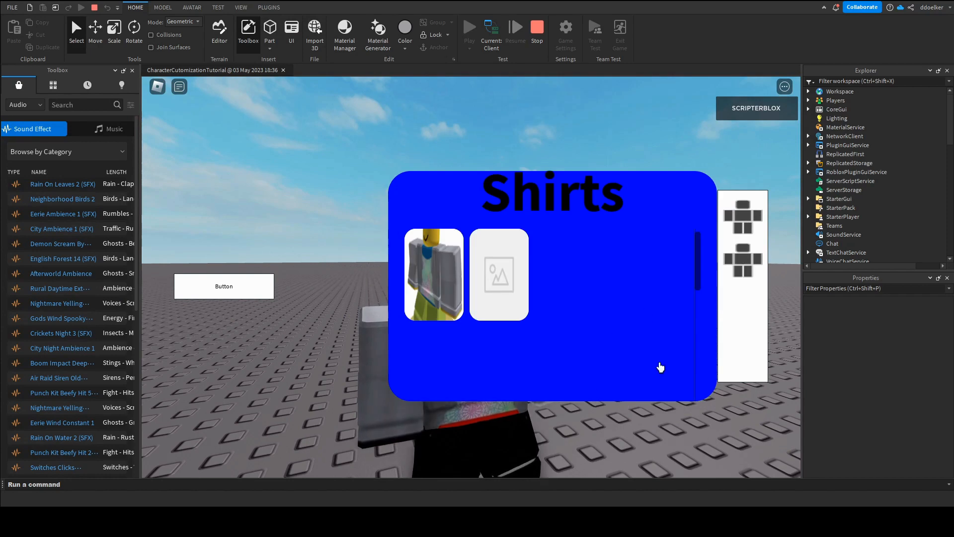
click(744, 211)
click(744, 222)
click(744, 228)
click(739, 263)
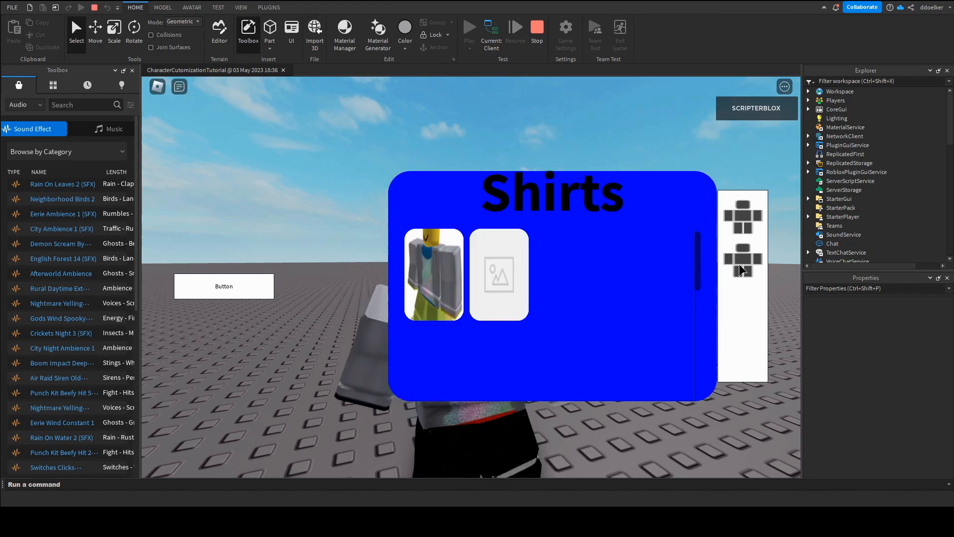
- Test closing and reopening the customization menu with the open button, including from the color panel, and end the playtest
click(249, 285)
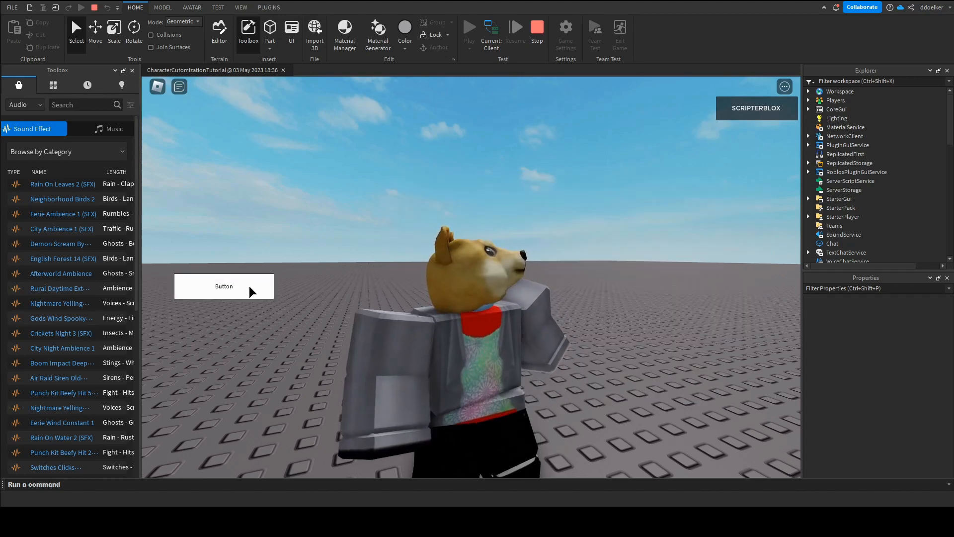
click(250, 285)
click(739, 224)
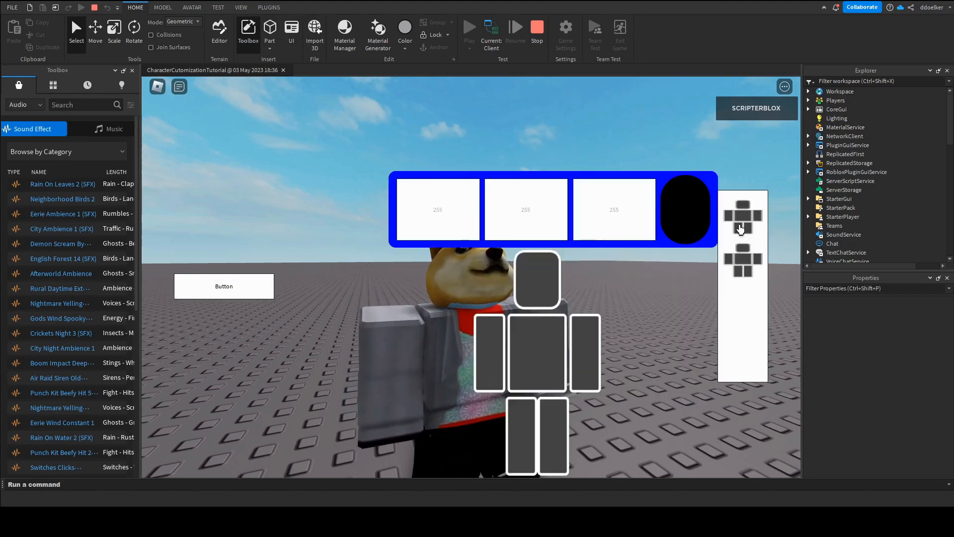
click(242, 293)
click(240, 287)
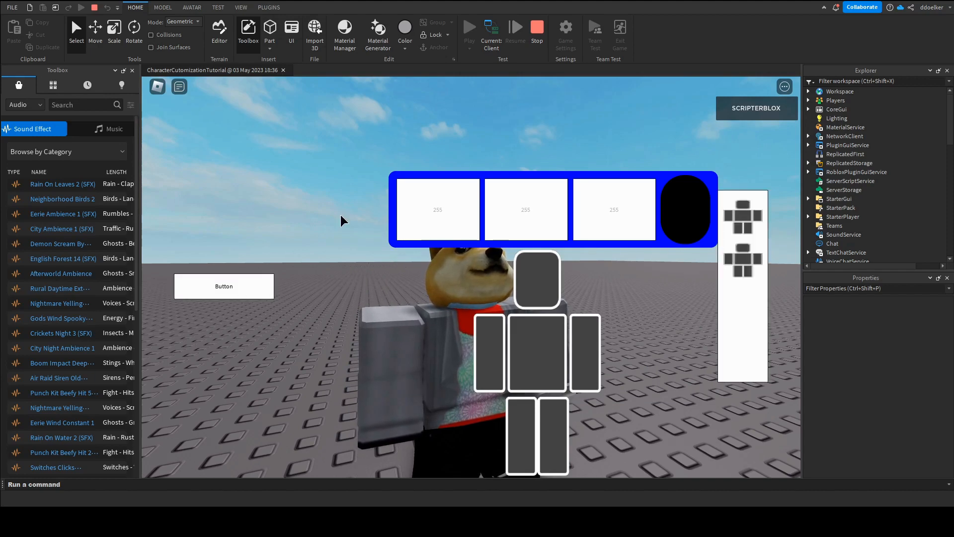
click(531, 27)
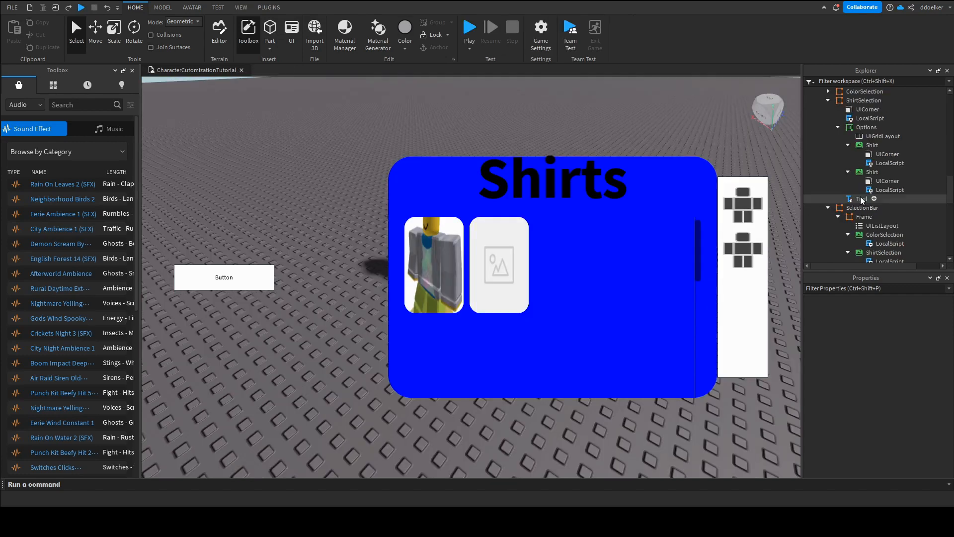
- Copy the ShirtSelection frame's LocalScript into the ColorSelection frame
scroll(860, 194, up, 3)
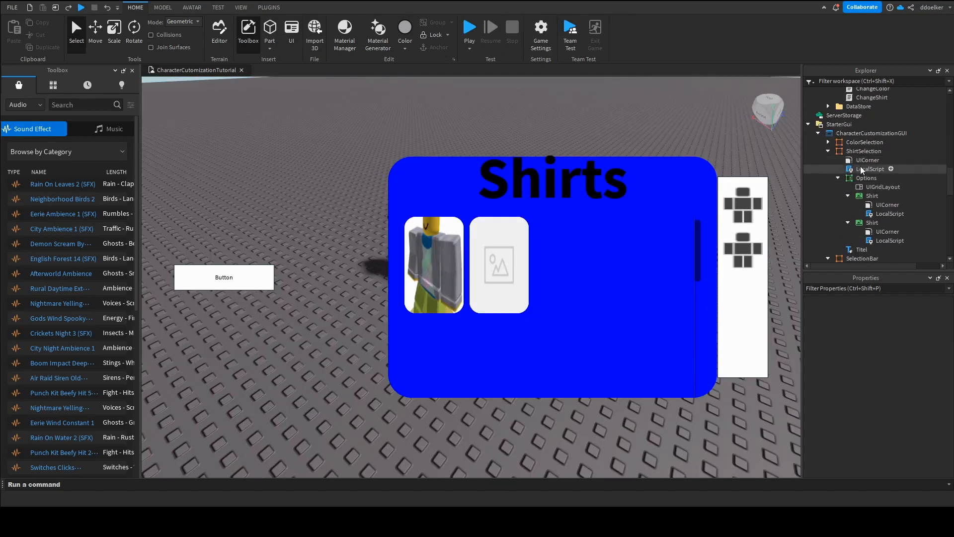
click(869, 144)
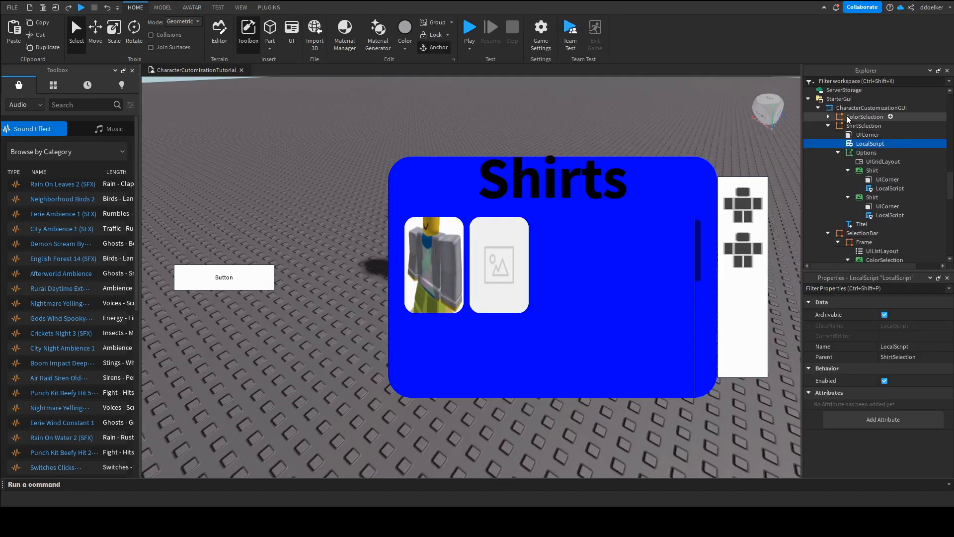
click(859, 116)
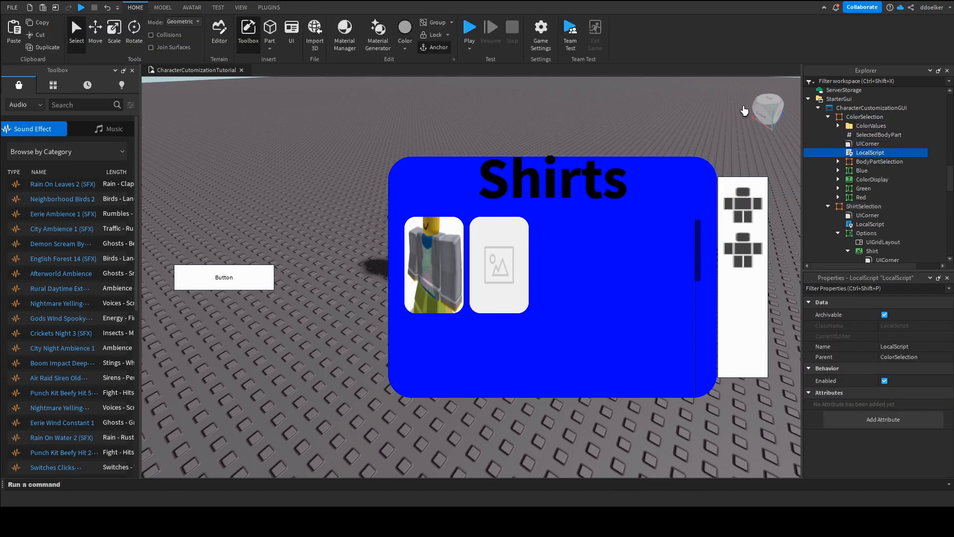
right_drag(749, 139, 697, 145)
click(697, 145)
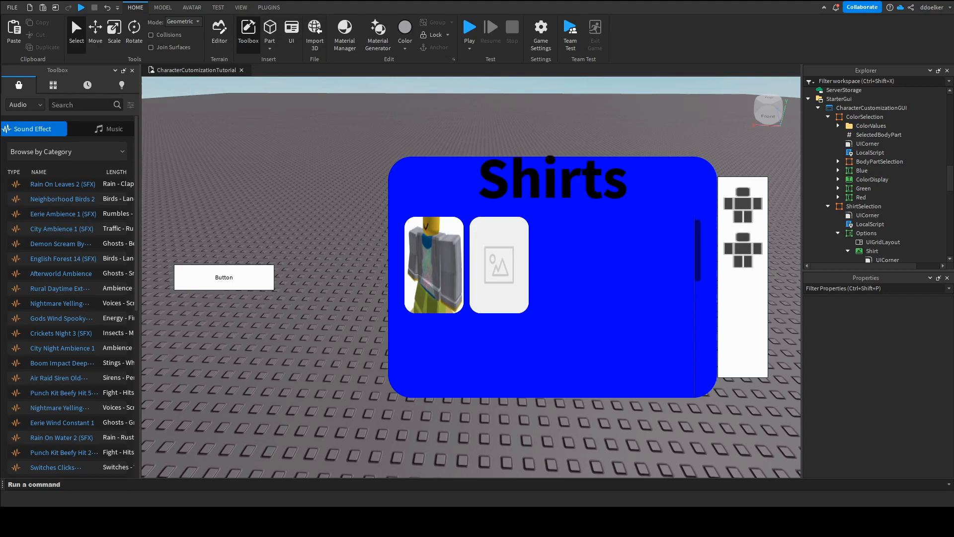
- Turn off the Visible property of the ShirtSelection frame
scroll(862, 174, down, 1)
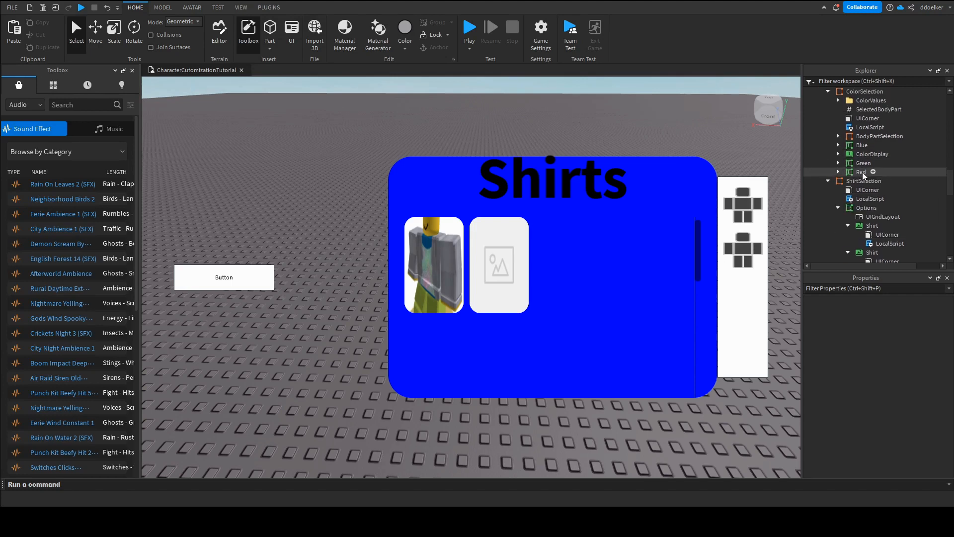
click(862, 182)
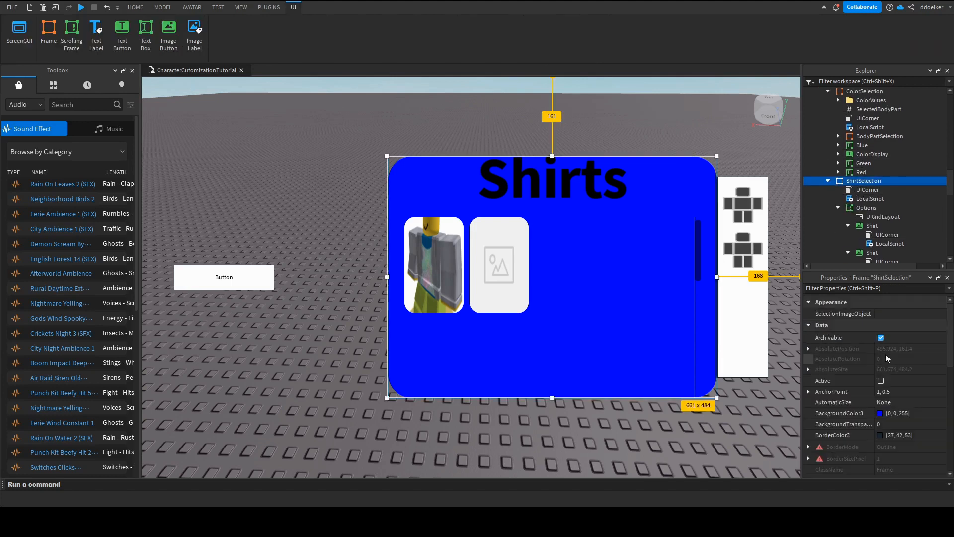
click(881, 432)
right_drag(732, 362, 672, 372)
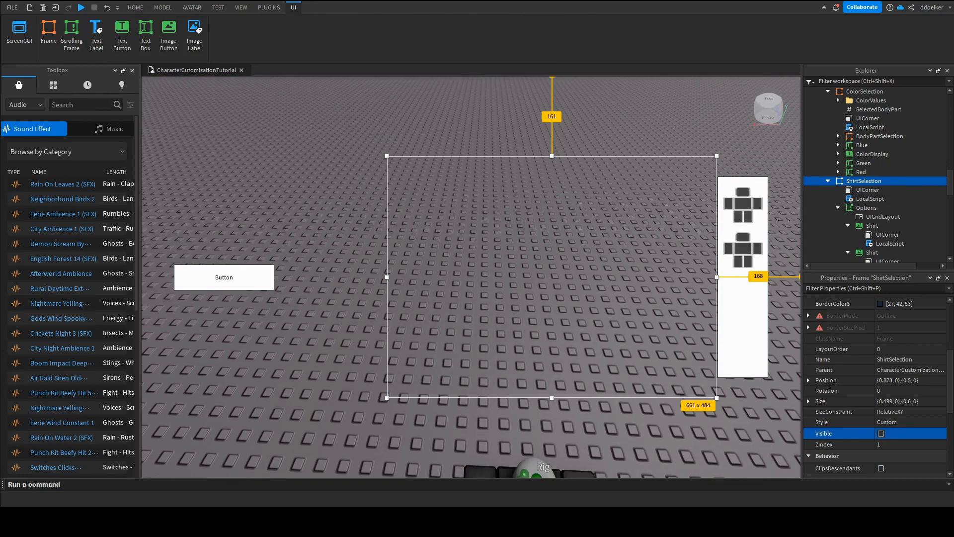
- Duplicate the ShirtSelection frame and rename the copy PantsSelection
key(ctrl+d)
scroll(854, 197, down, 7)
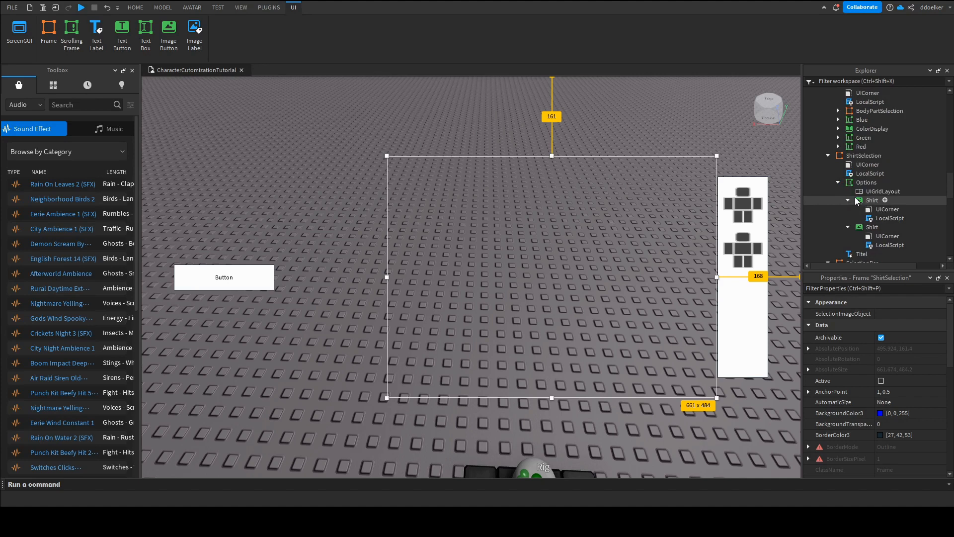
scroll(845, 192, up, 3)
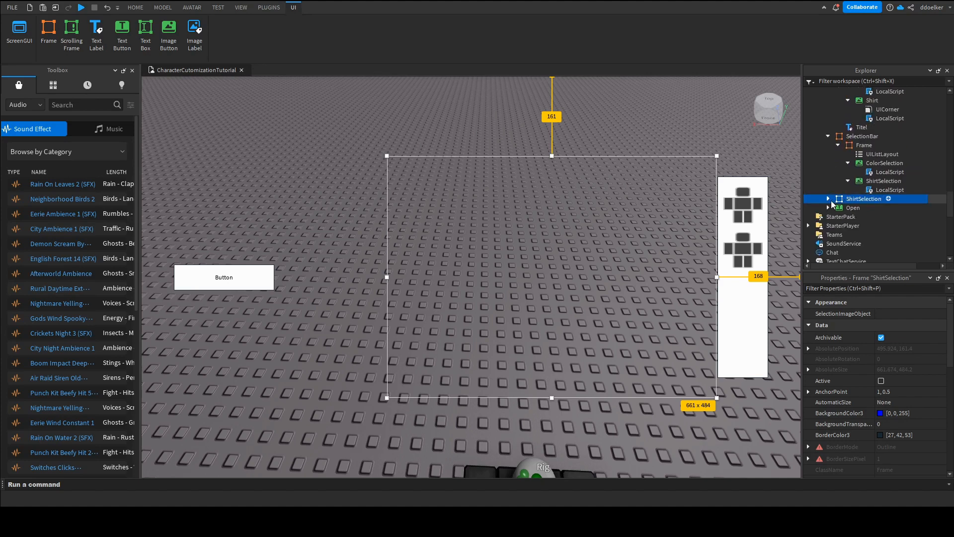
click(827, 198)
scroll(875, 338, down, 4)
- Make the PantsSelection frame visible and check the SelectionBar visibility code in its LocalScript
click(881, 335)
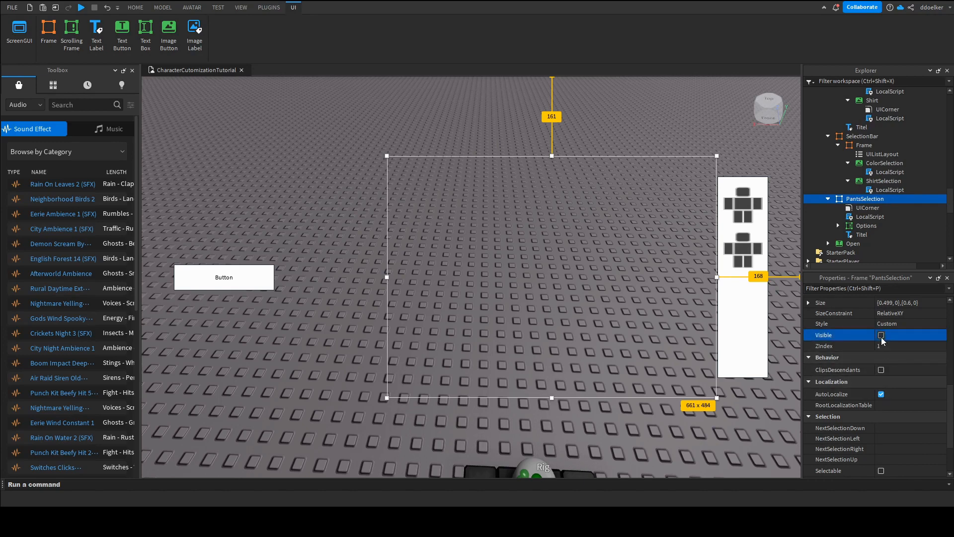
click(882, 336)
double_click(870, 217)
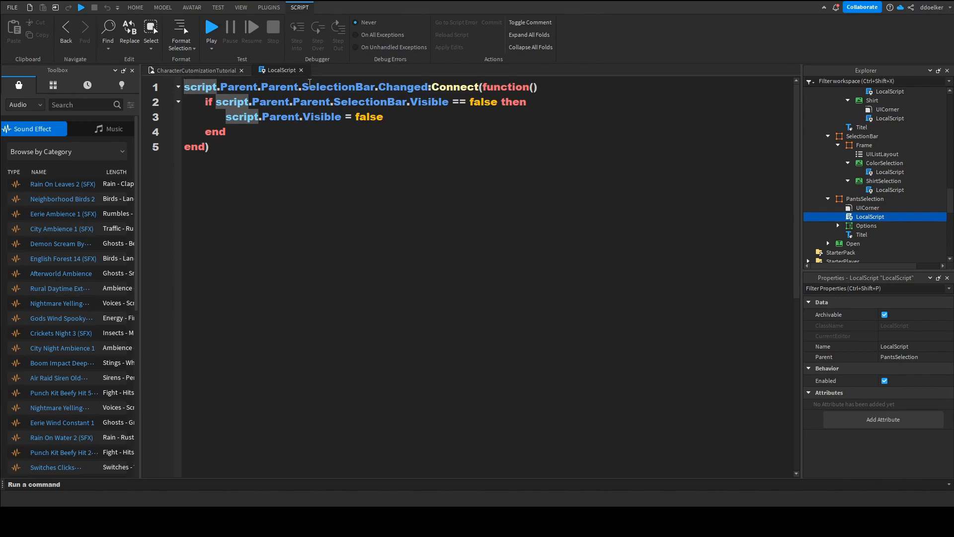
click(300, 70)
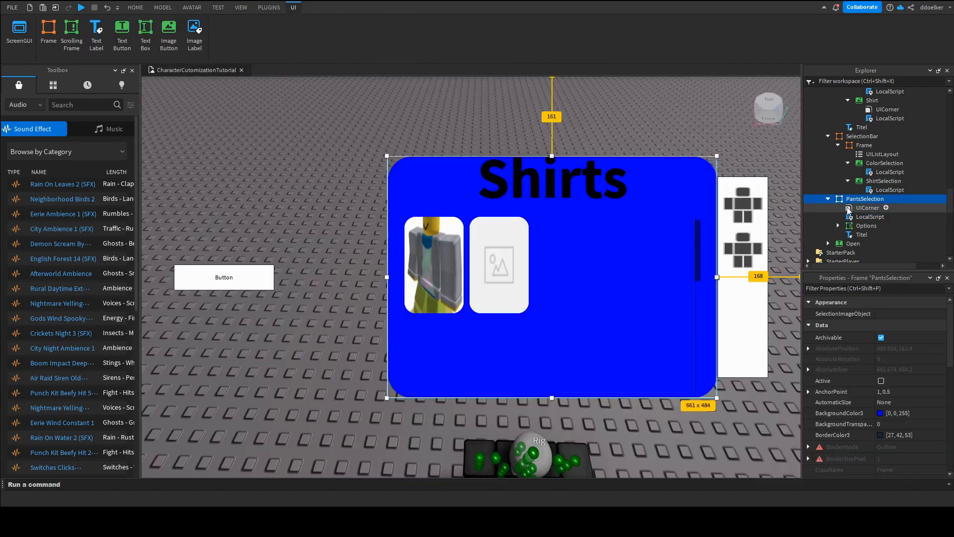
- Change the text of the Titel label inside PantsSelection to PAnts
click(861, 235)
scroll(924, 354, down, 10)
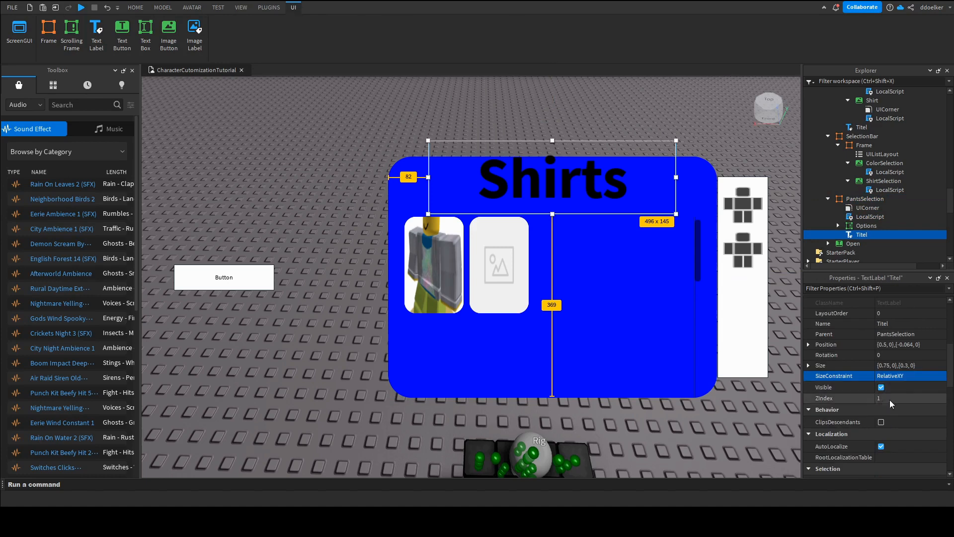
scroll(884, 381, down, 3)
click(901, 381)
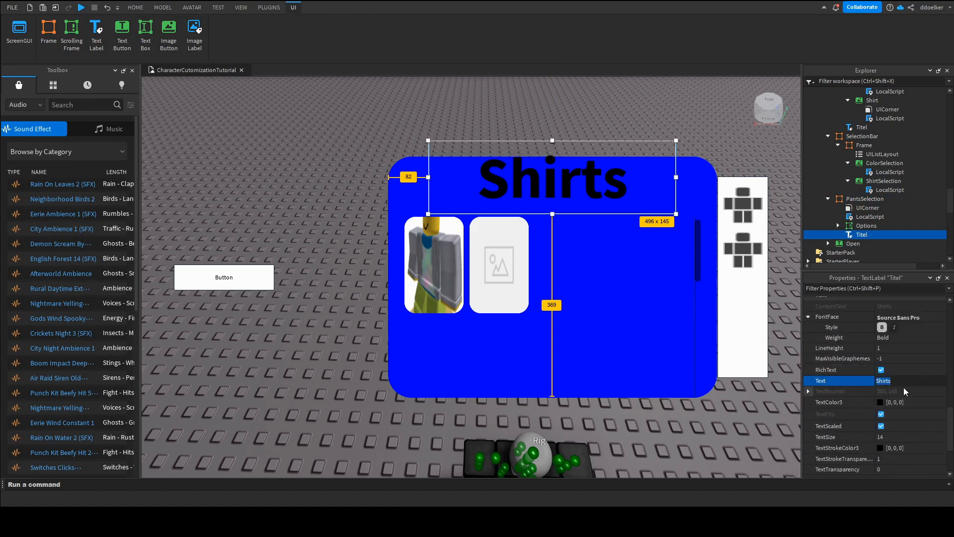
text(PAnts)
key(Return)
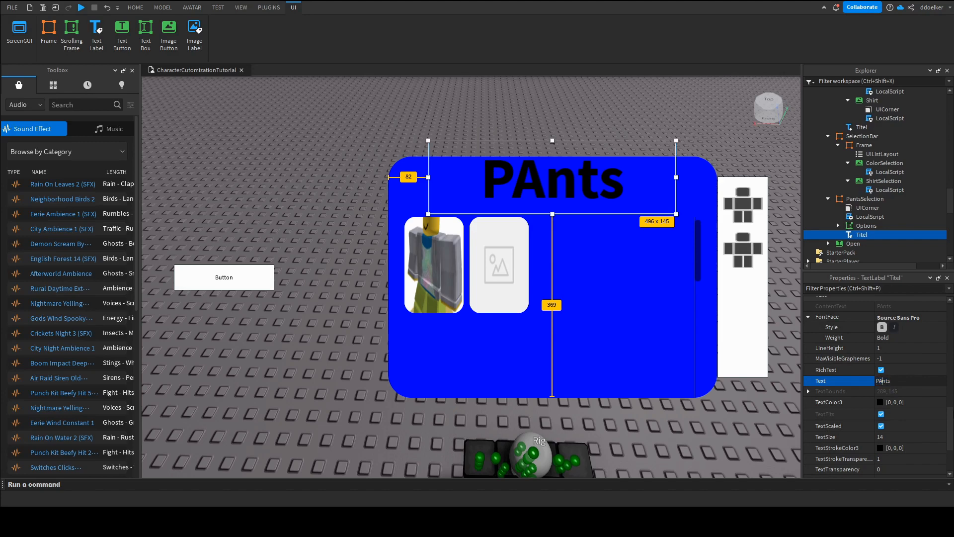
- Set the text of the Titel label inside PantsSelection to Pants
key(Return)
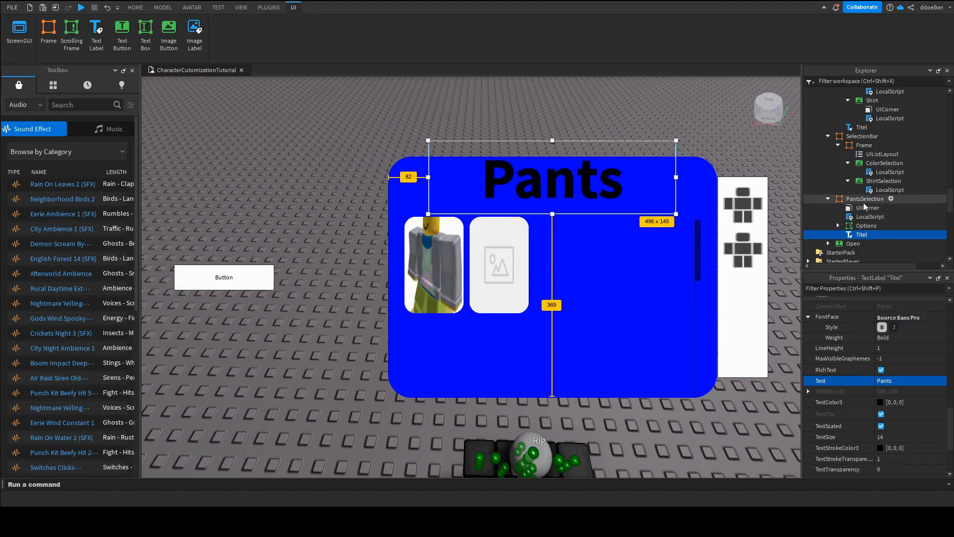
- Duplicate the ShirtSelection image button in the SelectionBar frame and rename the copy PantsSelection
scroll(863, 189, up, 1)
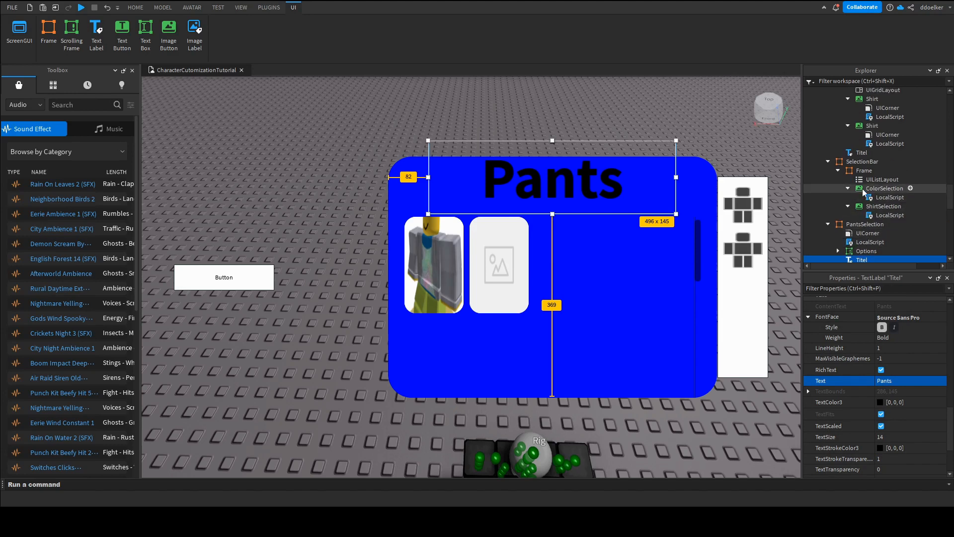
click(863, 170)
click(882, 206)
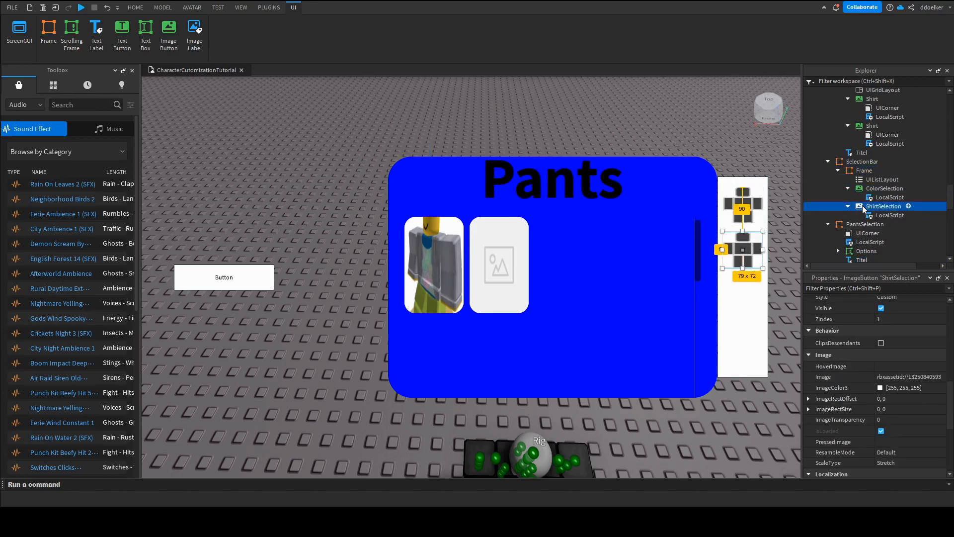
key(ctrl+d)
double_click(875, 225)
drag(876, 225, 775, 216)
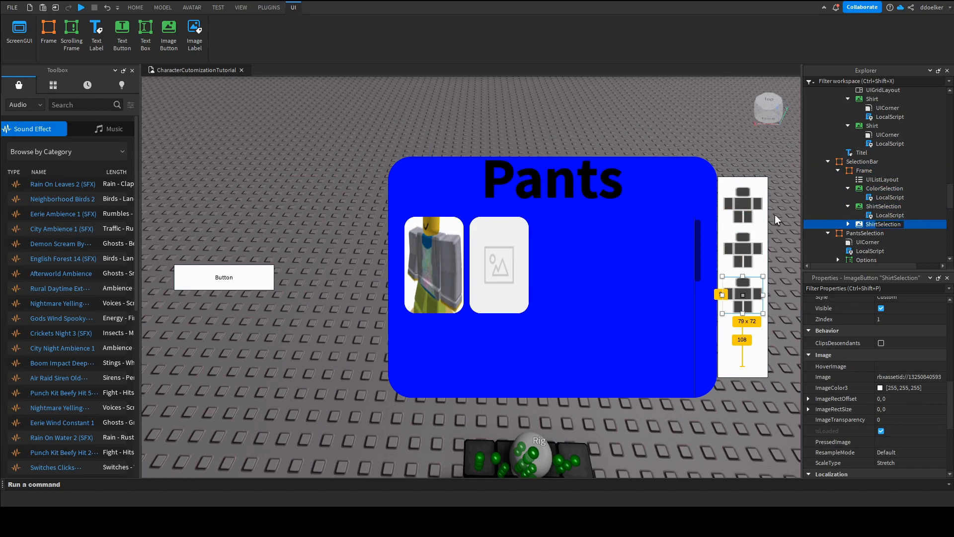
key(BackSpace)
text(Pan)
key(Return)
- In the PantsSelection button's LocalScript, replace both ShirtSelection references in the visibility toggle line with PantsSelection
click(849, 224)
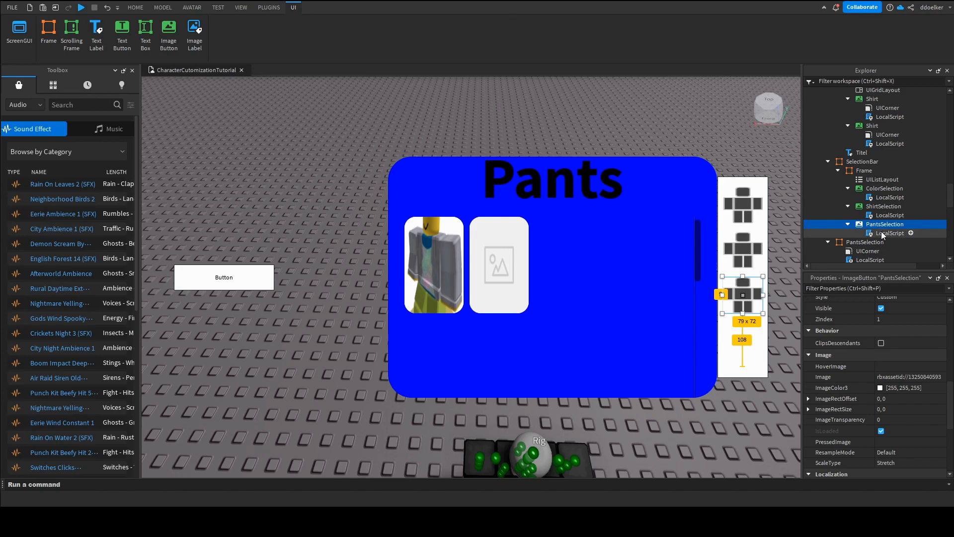
double_click(881, 233)
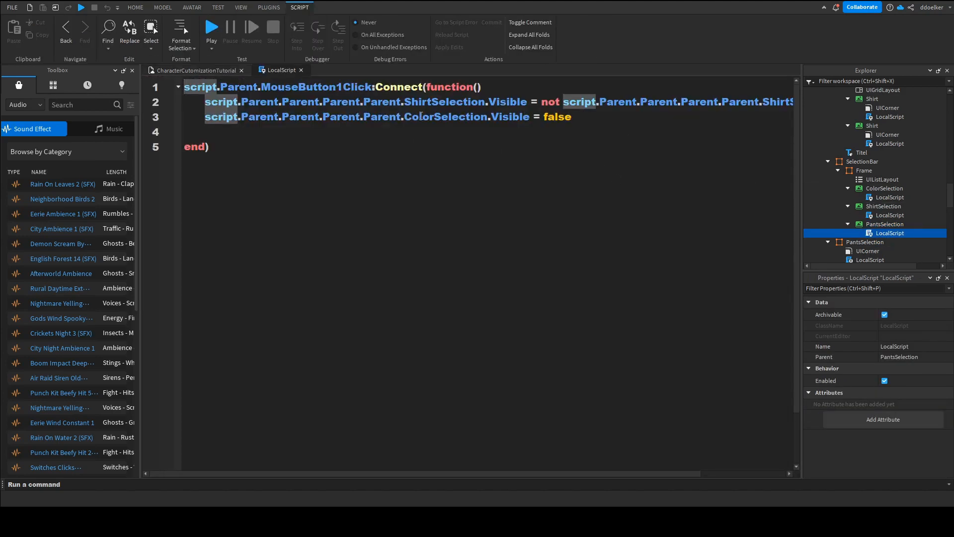
double_click(430, 101)
drag(430, 101, 405, 102)
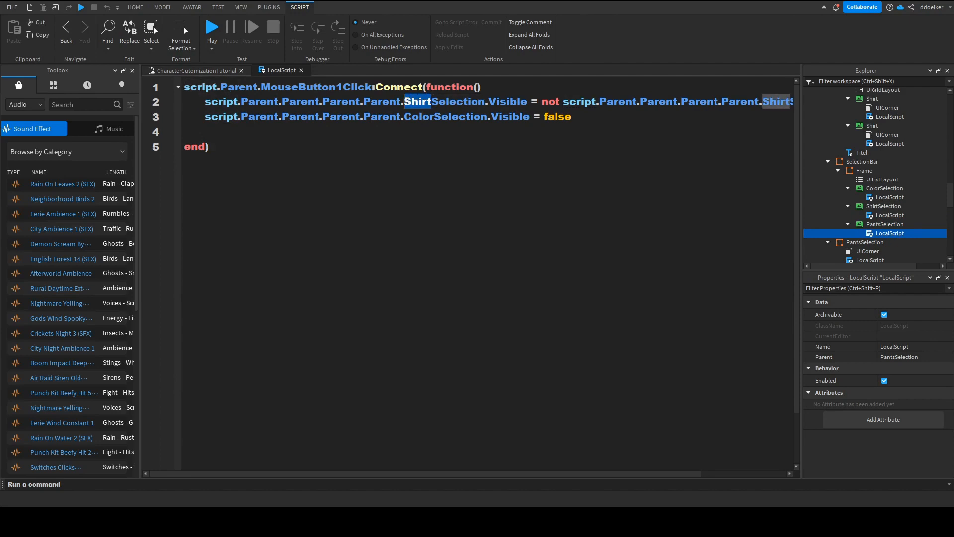
text(Pants)
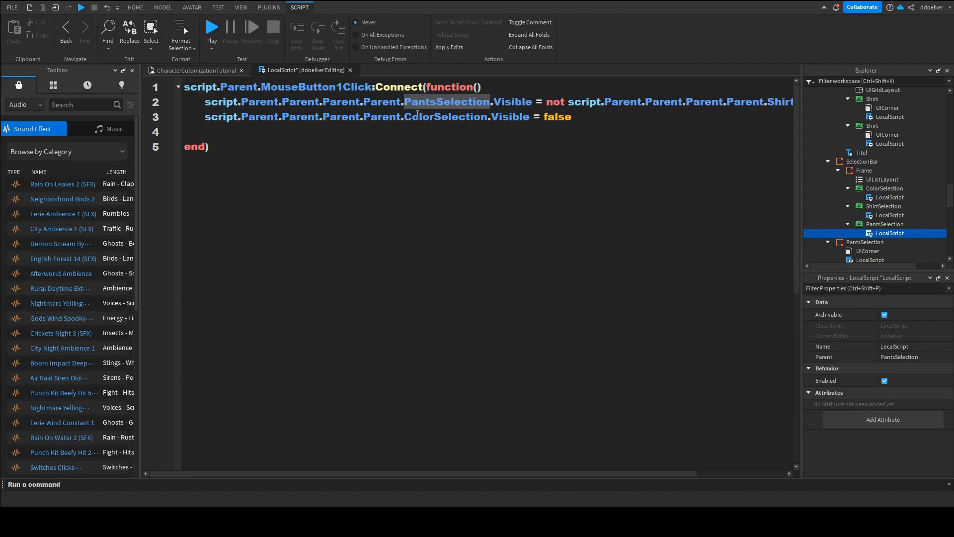
click(492, 103)
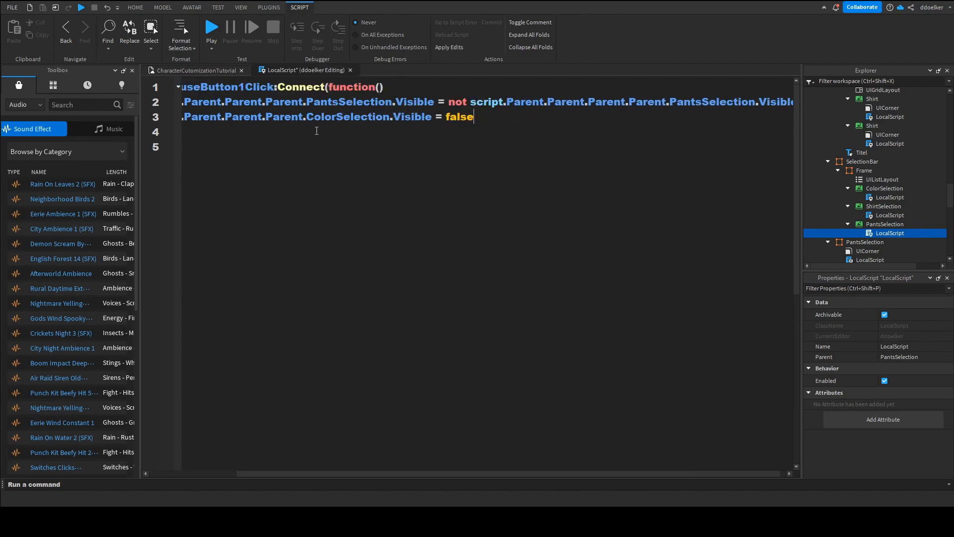
- Copy the ColorSelection hiding line to line 4 of the script and change it to set ShirtSelection.Visible to false
click(316, 130)
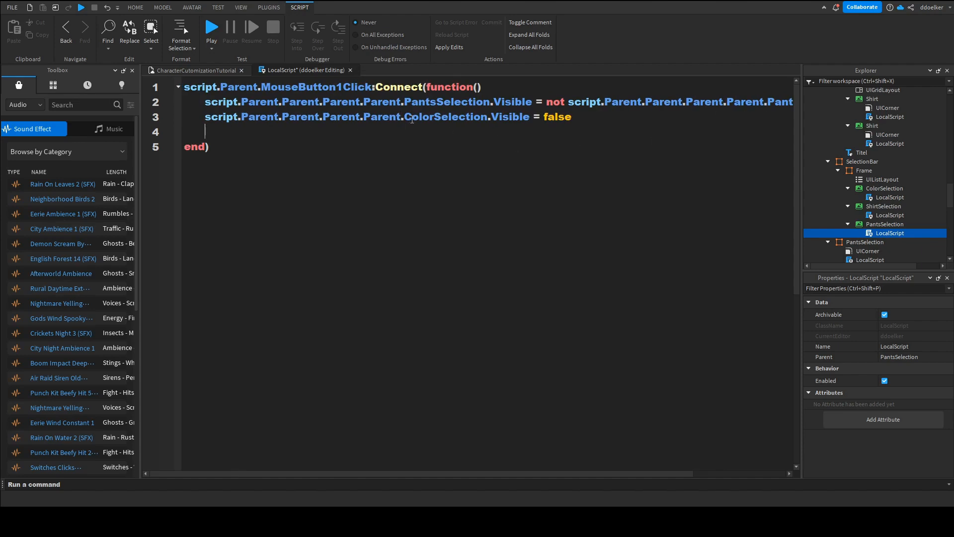
drag(205, 117, 577, 116)
key(ctrl+c)
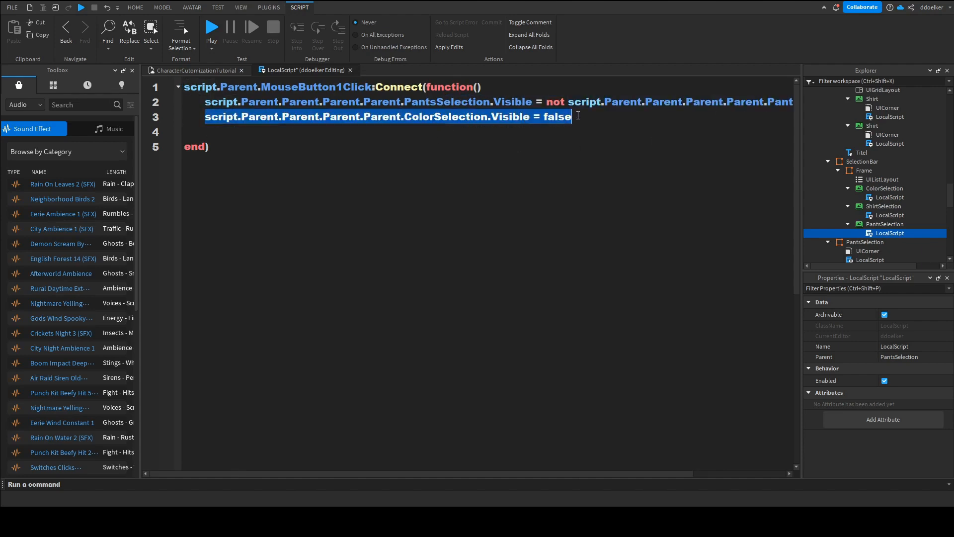
click(218, 132)
key(ctrl+v)
drag(433, 132, 407, 136)
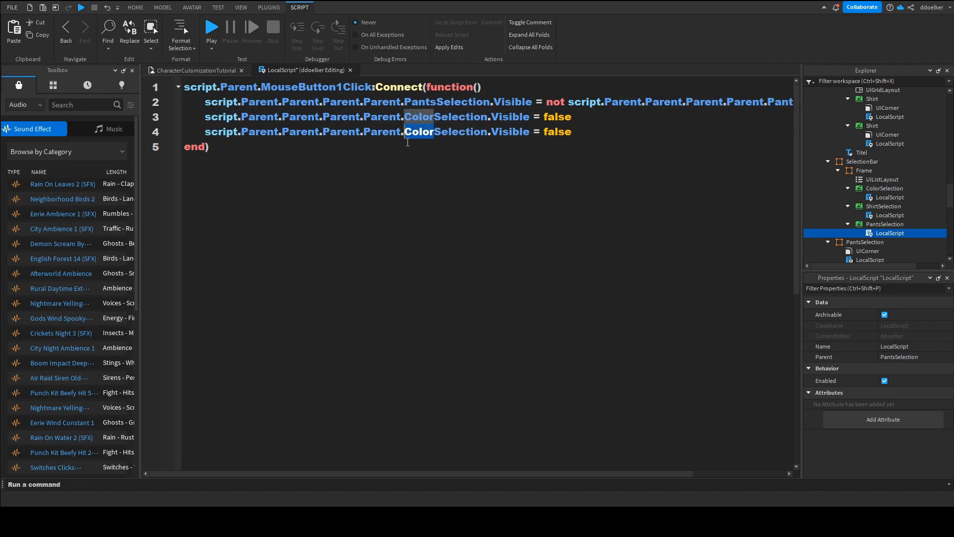
text(Shirt)
click(403, 141)
- Add a line to the ShirtSelection button's LocalScript that sets PantsSelection.Visible to false, based on the ColorSelection line
scroll(857, 232, down, 1)
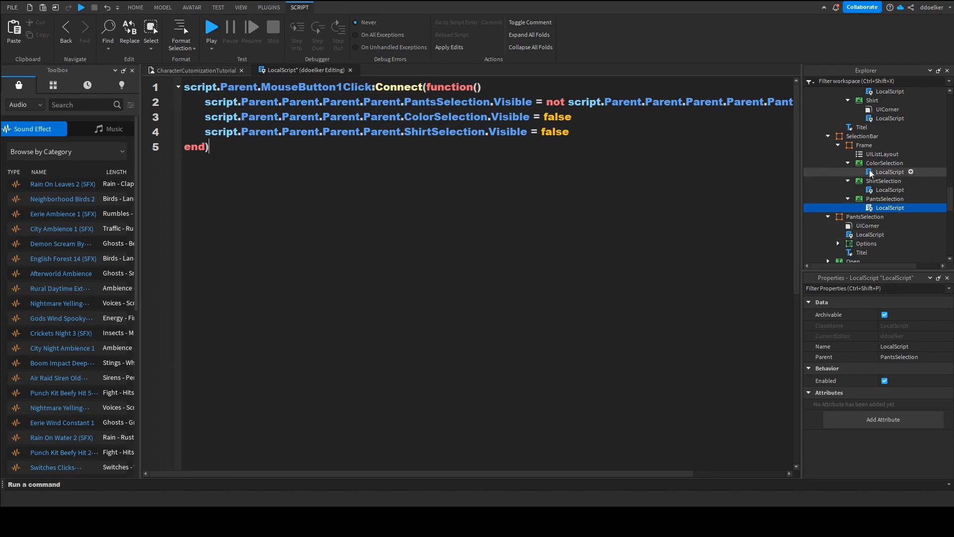
double_click(876, 191)
click(460, 114)
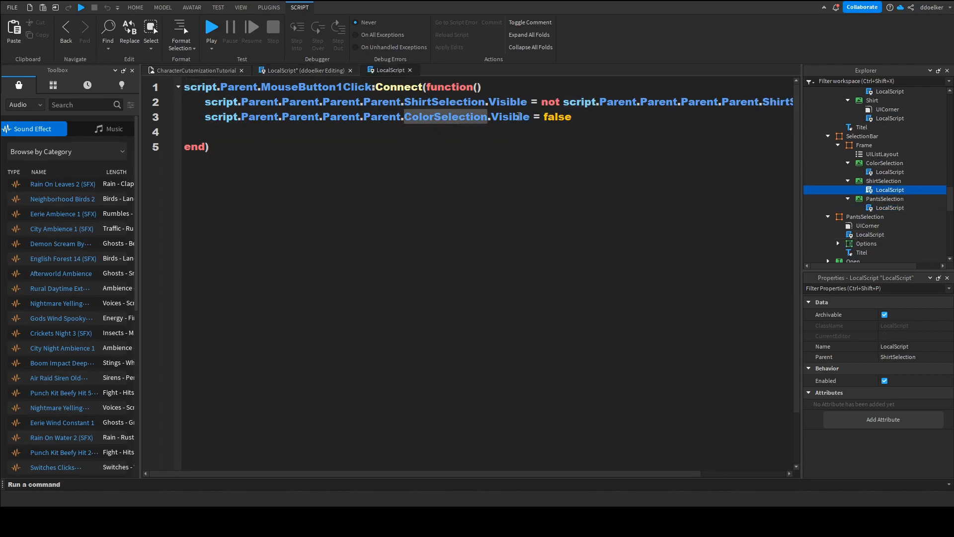
drag(573, 117, 204, 118)
key(ctrl+c)
click(209, 147)
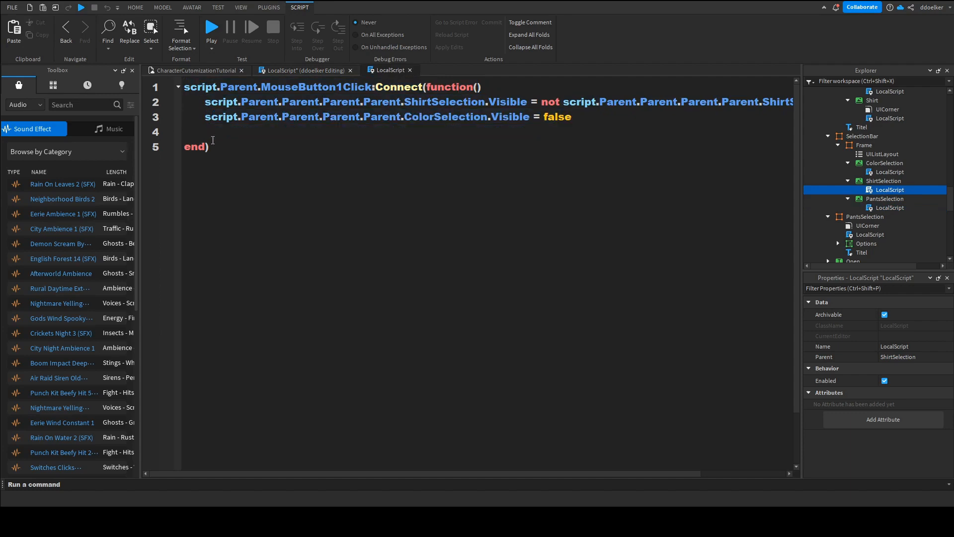
key(ctrl+v)
key(ctrl+z)
click(228, 132)
key(ctrl+v)
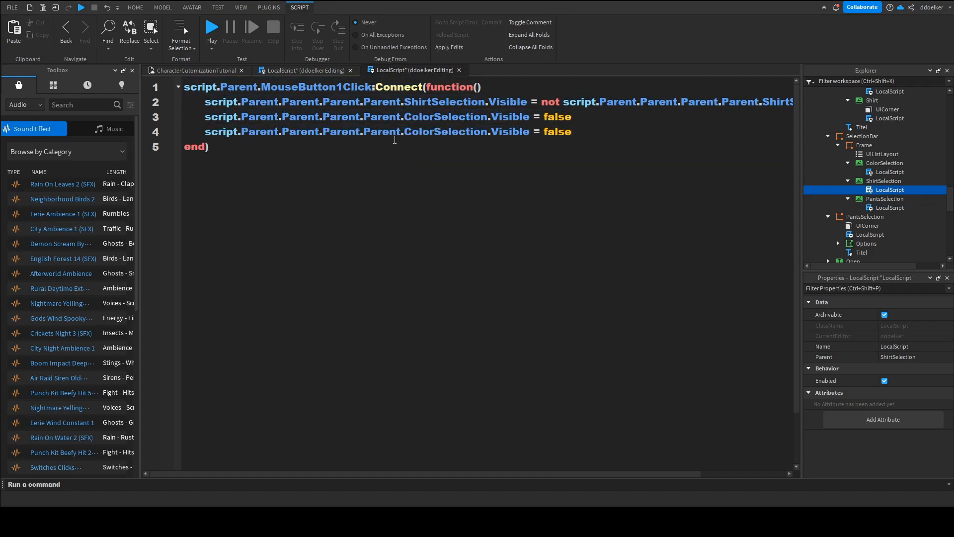
drag(430, 133, 407, 132)
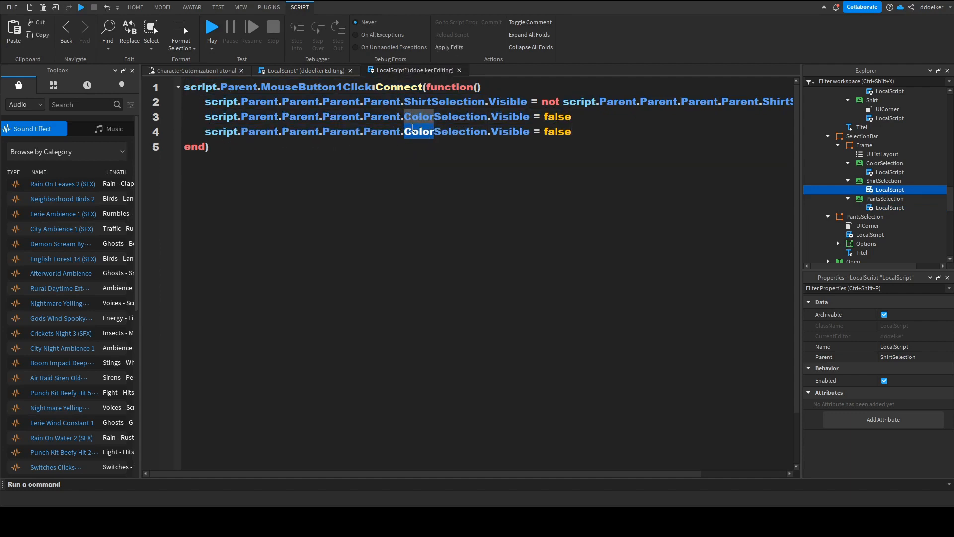
text(Pants)
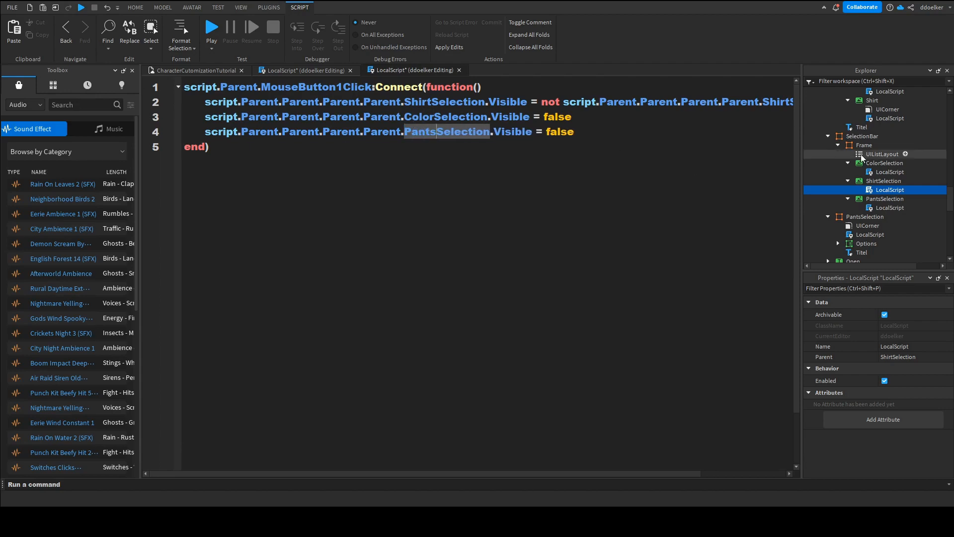
- Add a line to the ColorSelection button's LocalScript that sets PantsSelection.Visible to false
double_click(875, 172)
click(272, 125)
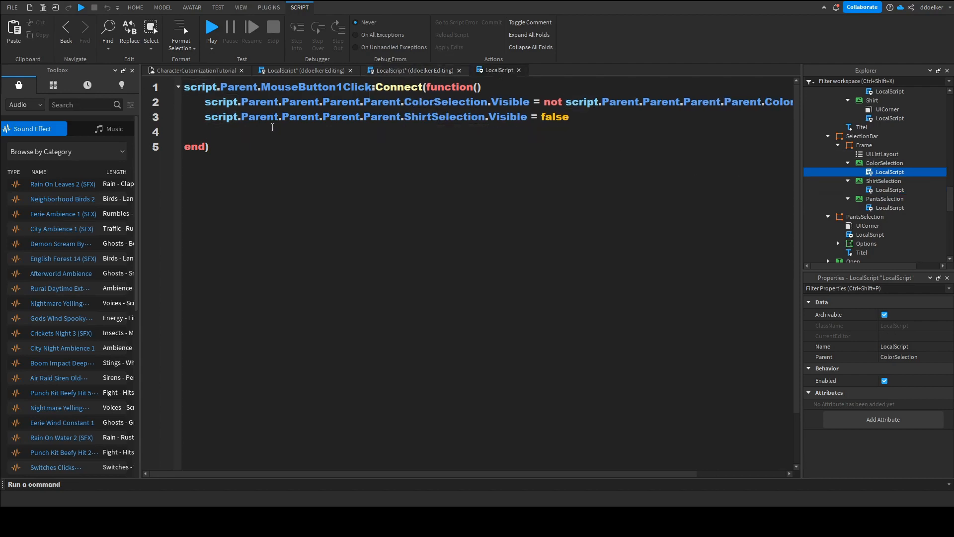
key(ctrl+v)
drag(433, 132, 404, 132)
text(Pants)
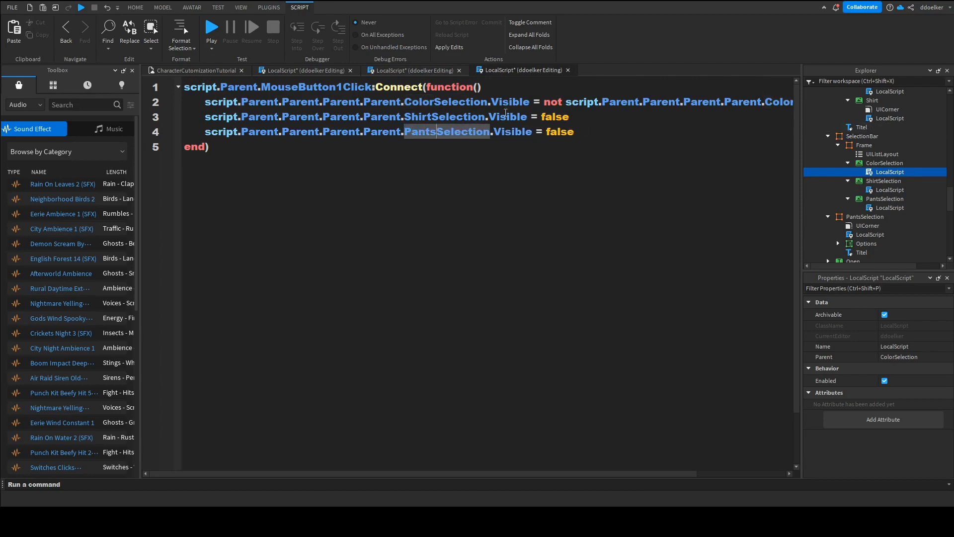
click(506, 118)
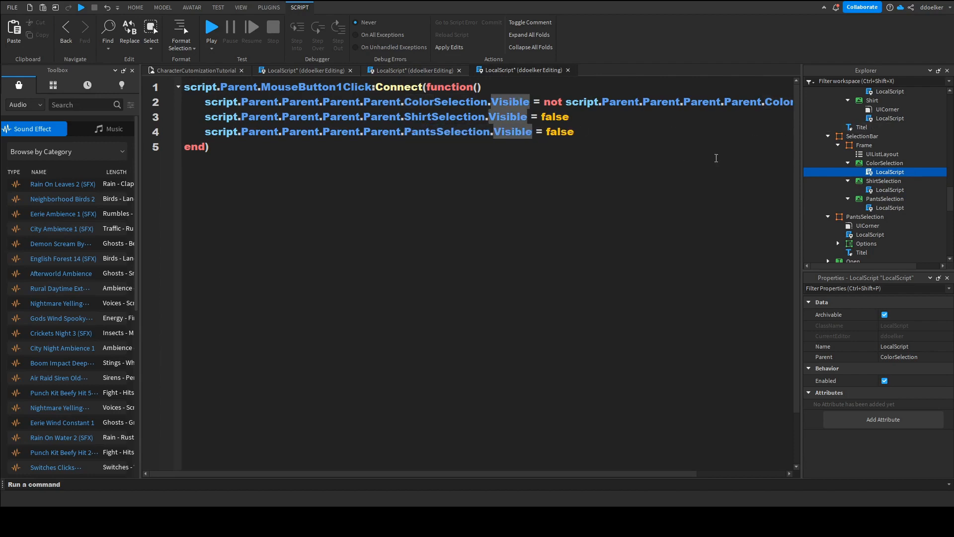
- Close the open scripts and recheck the visibility code in the PantsSelection and ShirtSelection buttons' LocalScripts
click(880, 208)
click(350, 70)
click(349, 70)
click(350, 70)
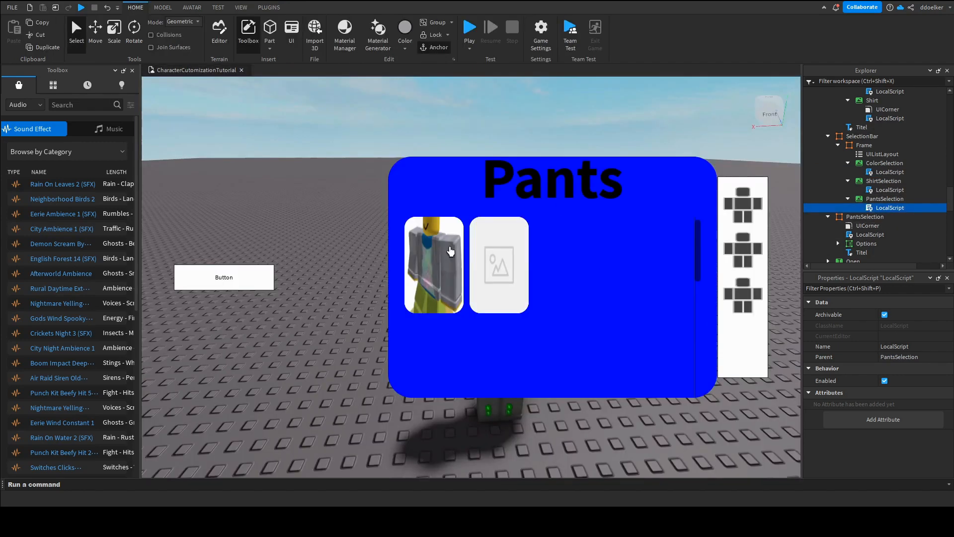
double_click(879, 208)
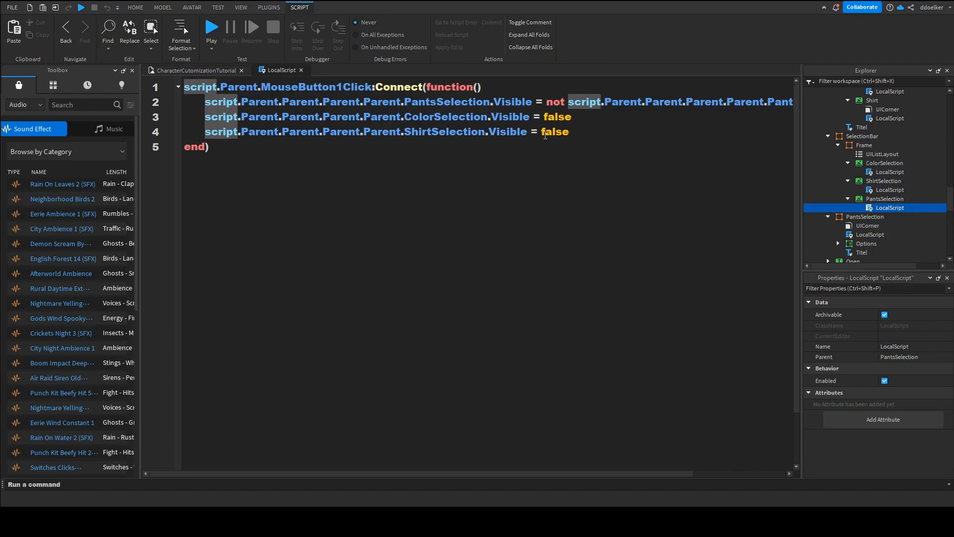
double_click(867, 190)
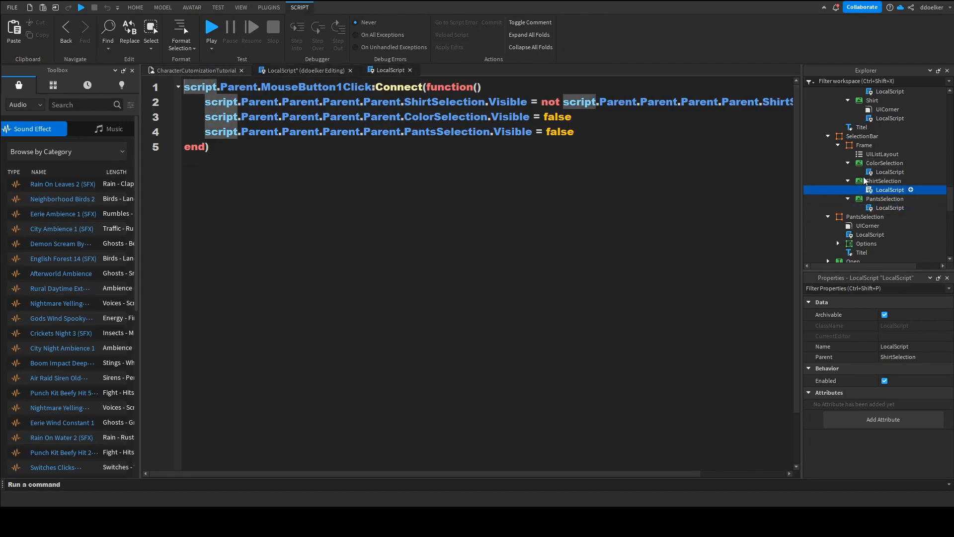
click(605, 128)
key(Return)
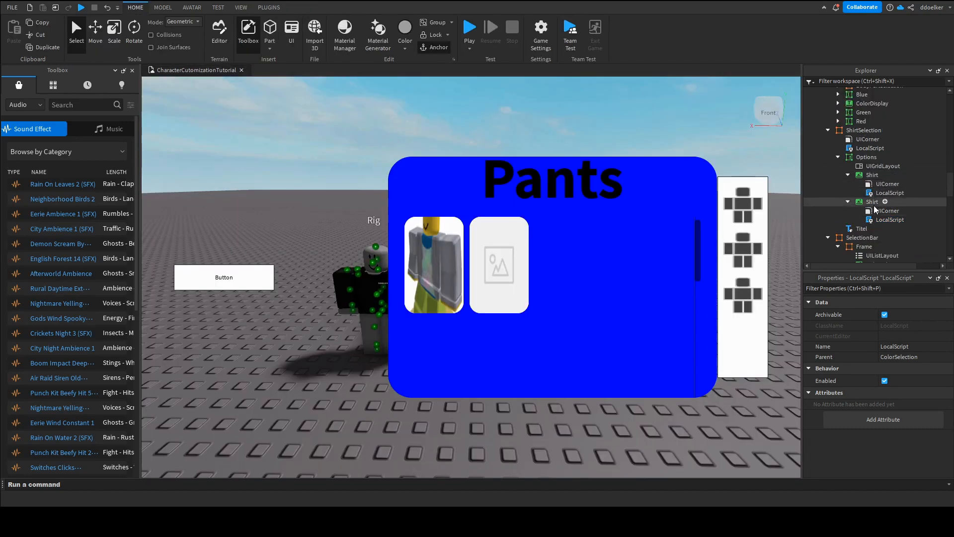
- Rename both Shirt buttons in the Options list of the PantsSelection frame to Pants
scroll(865, 186, down, 3)
scroll(866, 190, down, 3)
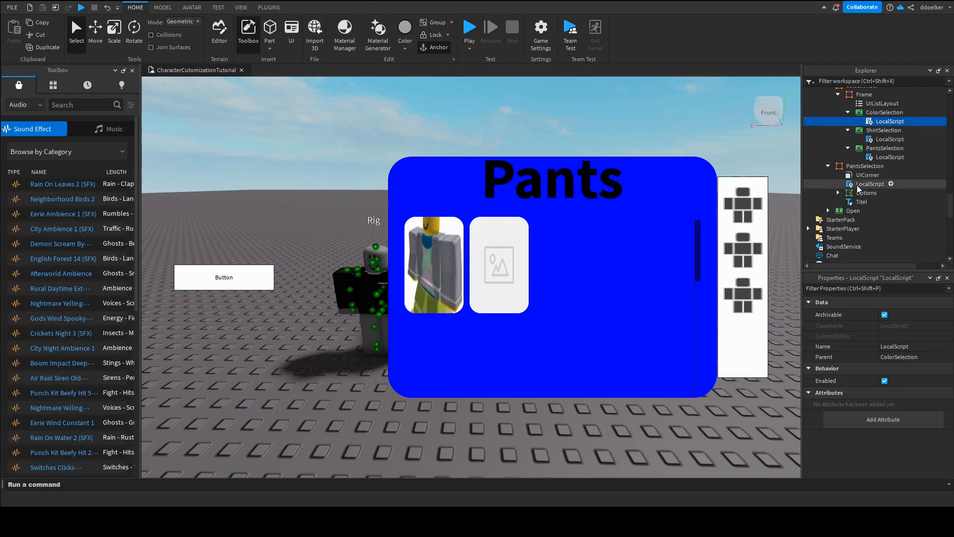
click(865, 192)
click(838, 193)
click(870, 211)
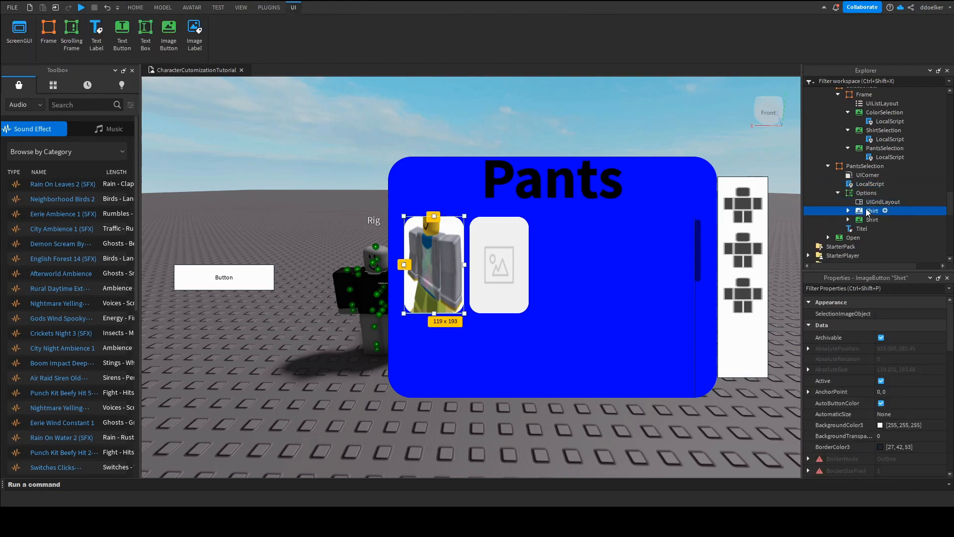
ctrl+click(866, 219)
text(Pants)
key(Return)
- Open the first Pants button's LocalScript and examine the asset URL passed to the ChangeShirt FireServer call
click(871, 211)
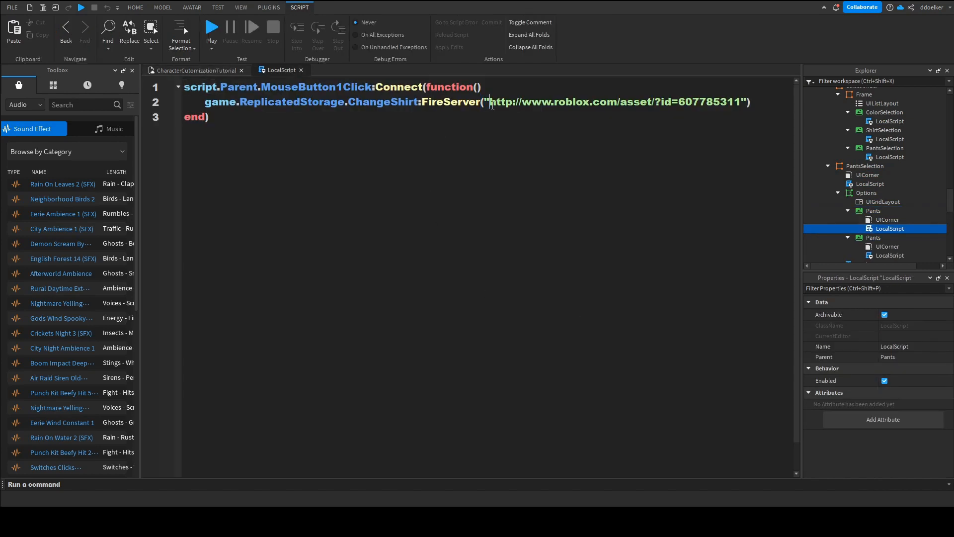
drag(490, 102, 741, 107)
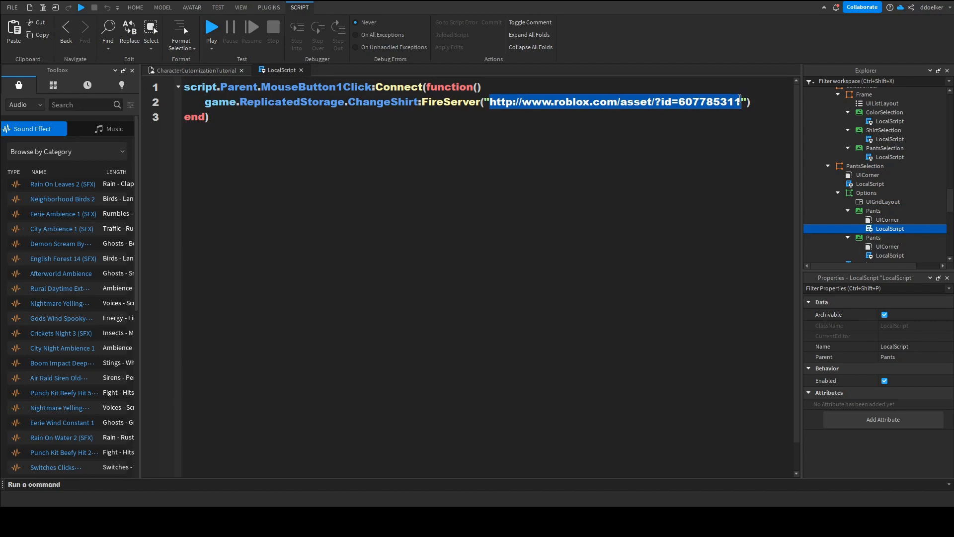
click(741, 107)
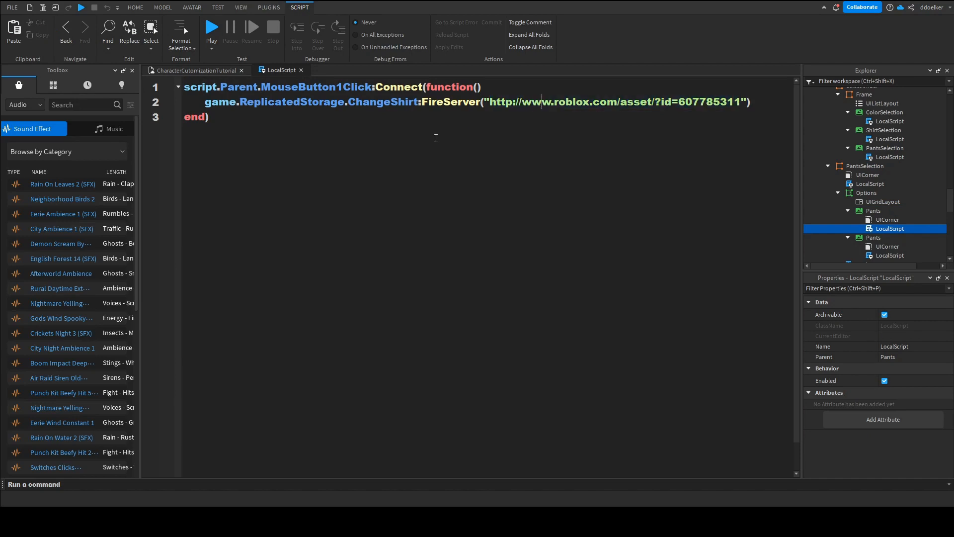
click(199, 70)
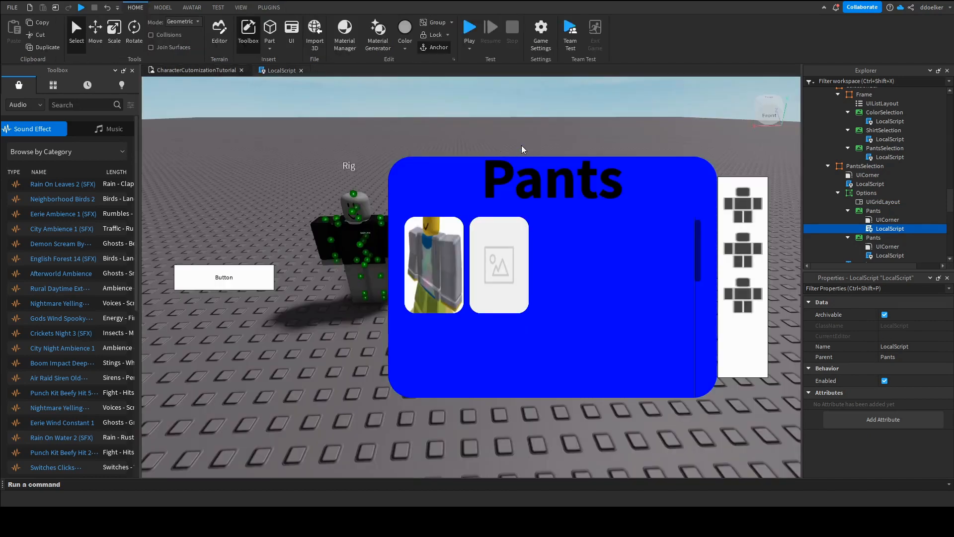
key(a)
right_drag(543, 126, 544, 127)
key(w)
key(s)
key(w)
key(s)
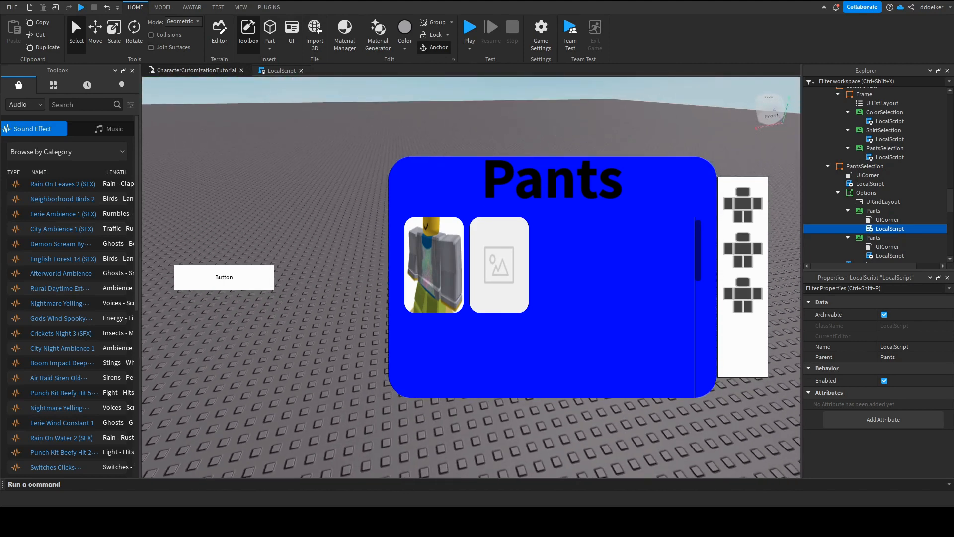